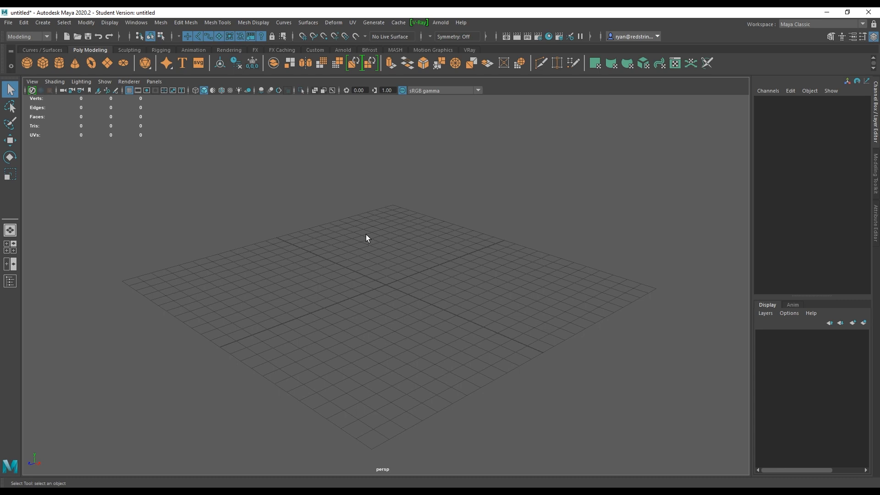
# Bring up the curves and surfaces tool set and detach the Curve Tools list as a floating window
pyautogui.moveTo(375, 246)
pyautogui.keyDown('alt'); pyautogui.mouseDown(button='middle')
pyautogui.moveTo(373, 257)
pyautogui.moveTo(374, 238)
pyautogui.mouseUp(button='middle'); pyautogui.keyUp('alt')
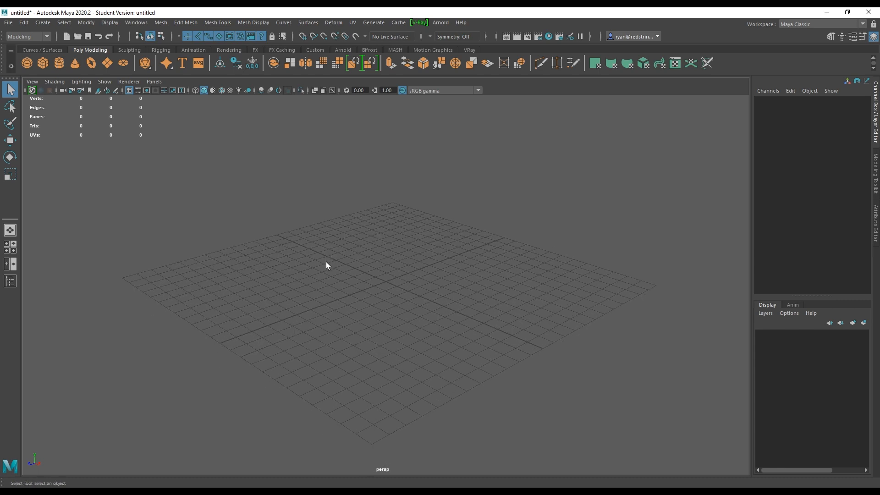
pyautogui.click(43, 50)
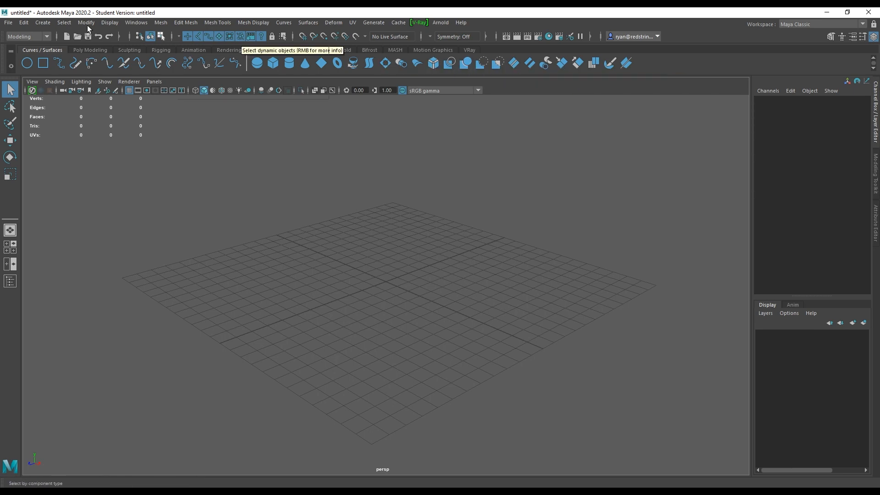
pyautogui.click(46, 25)
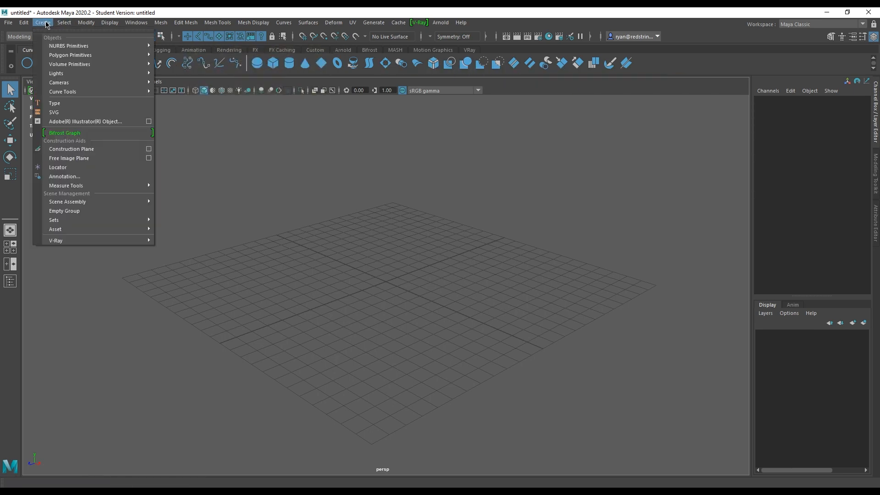
pyautogui.moveTo(65, 94)
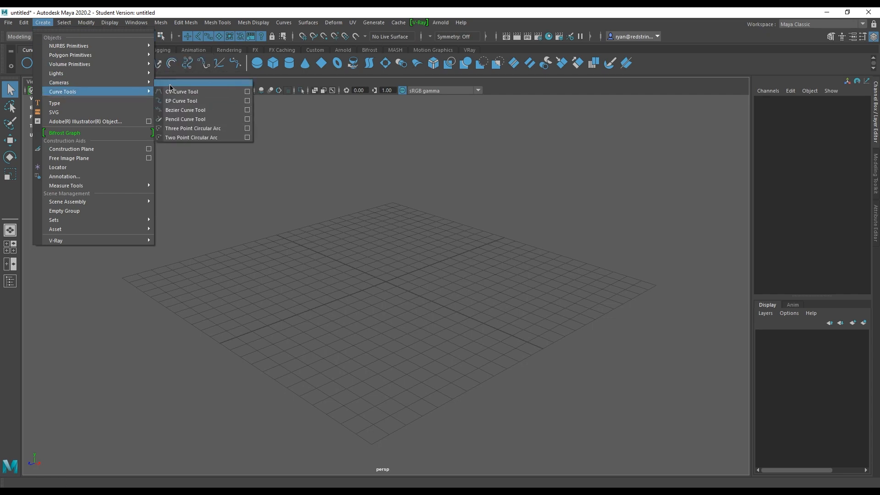
pyautogui.click(197, 84)
pyautogui.moveTo(196, 95); pyautogui.dragTo(179, 140)
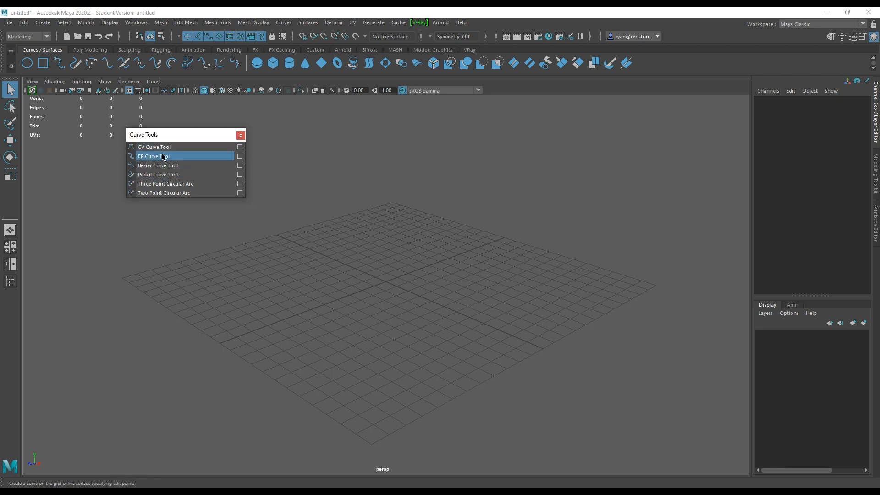
# Switch to a full-size side view and place the floating Curve Tools list clear of the drawing area
pyautogui.press('space')
pyautogui.press('space')
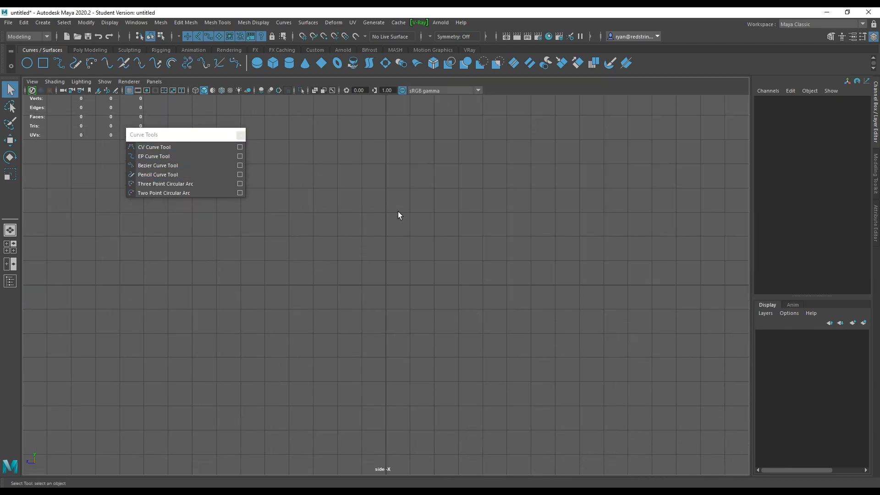
pyautogui.keyDown('alt'); pyautogui.moveTo(411, 259); pyautogui.dragTo(461, 294, button='right'); pyautogui.keyUp('alt')
pyautogui.keyDown('alt'); pyautogui.moveTo(389, 216); pyautogui.dragTo(420, 242, button='middle'); pyautogui.keyUp('alt')
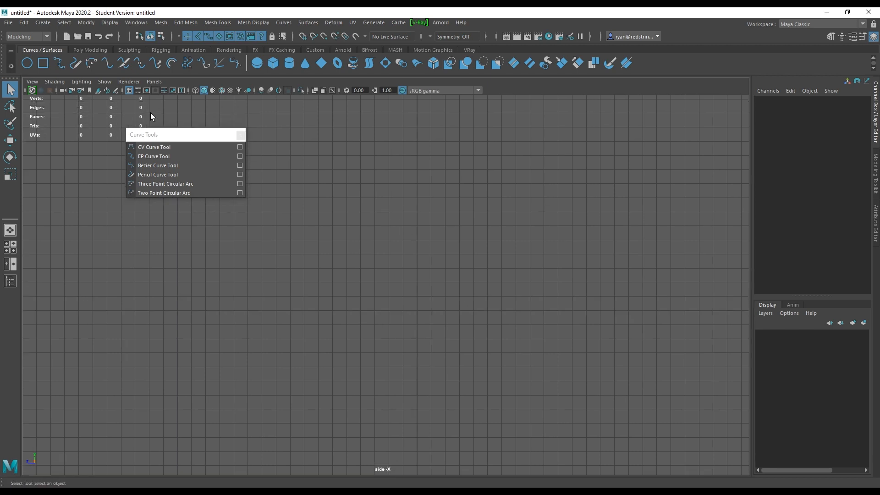
pyautogui.moveTo(171, 138); pyautogui.dragTo(134, 114)
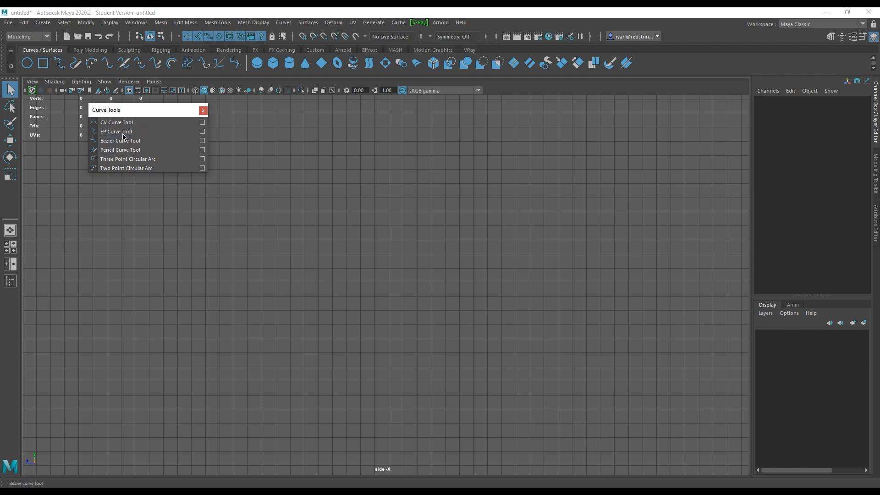
# Review the CV Curve Tool settings and draw an S-shaped, seven-point cubic CV curve rising from the horizontal axis
pyautogui.click(203, 124)
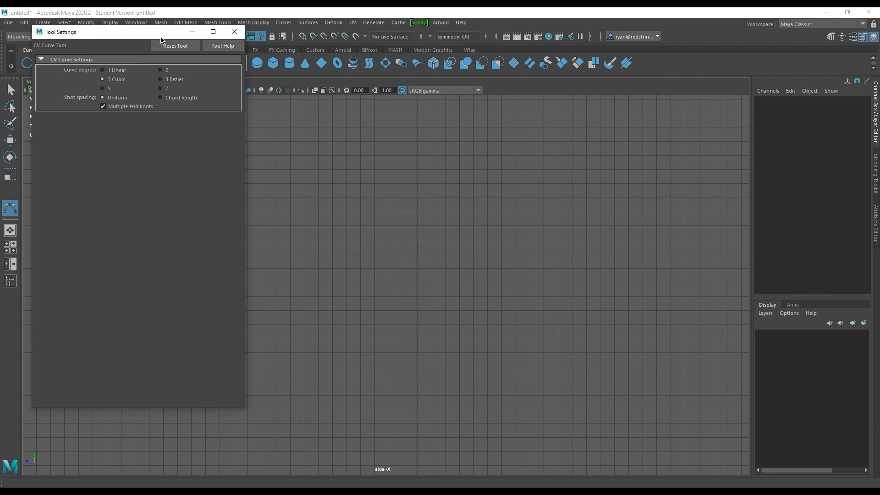
pyautogui.click(235, 31)
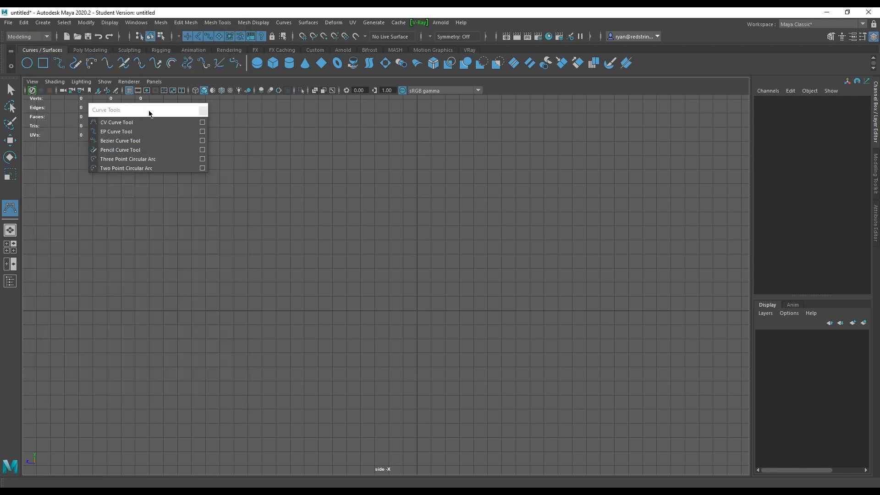
pyautogui.click(136, 125)
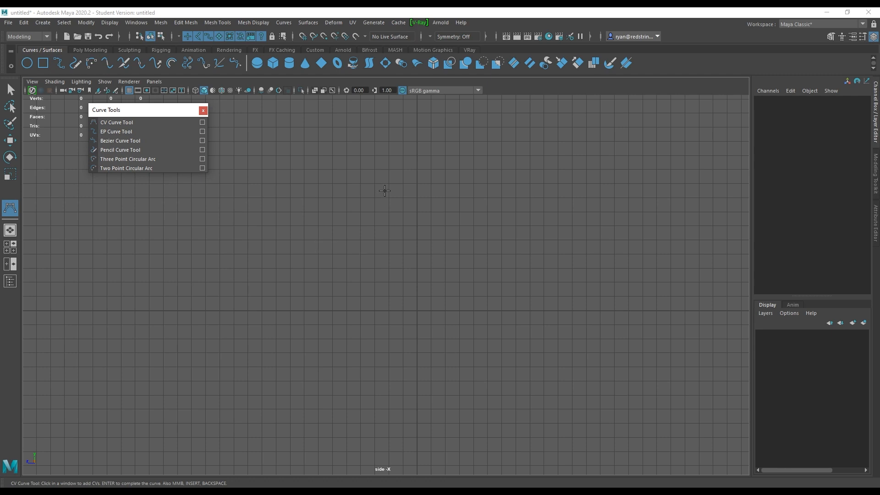
pyautogui.click(155, 309)
pyautogui.click(161, 248)
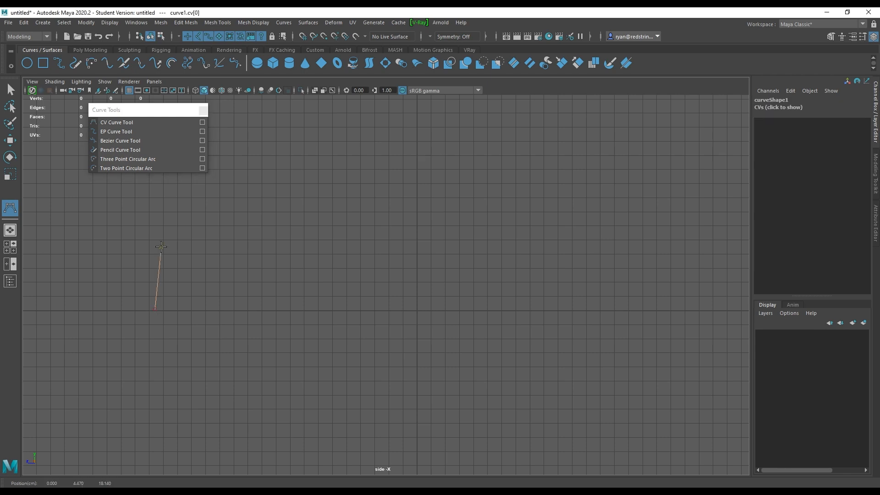
pyautogui.click(211, 238)
pyautogui.click(260, 242)
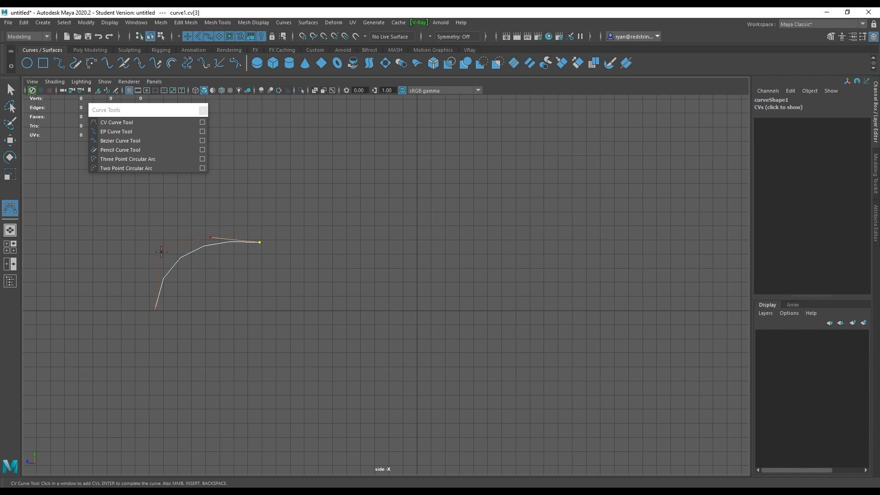
pyautogui.click(334, 225)
pyautogui.click(352, 187)
pyautogui.click(371, 140)
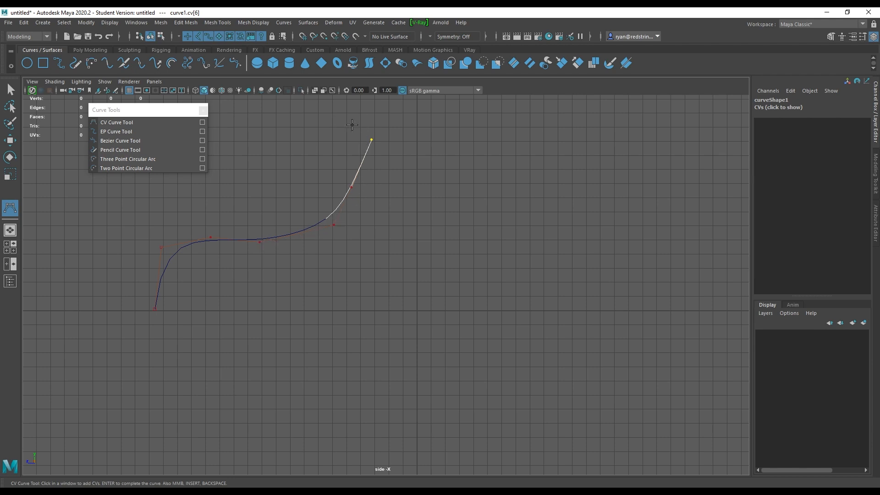
pyautogui.press('q')
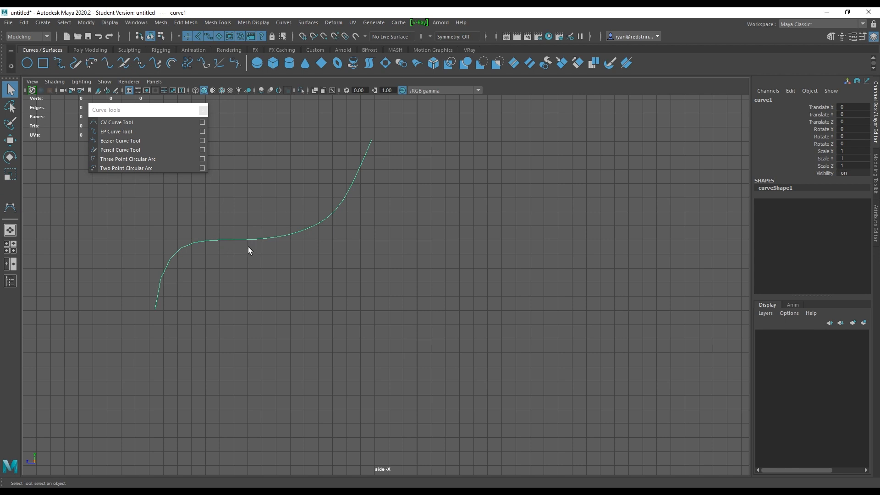
# Review the EP Curve Tool settings and draw a similar S-shaped cubic curve through six edit points beside the CV curve
pyautogui.click(202, 133)
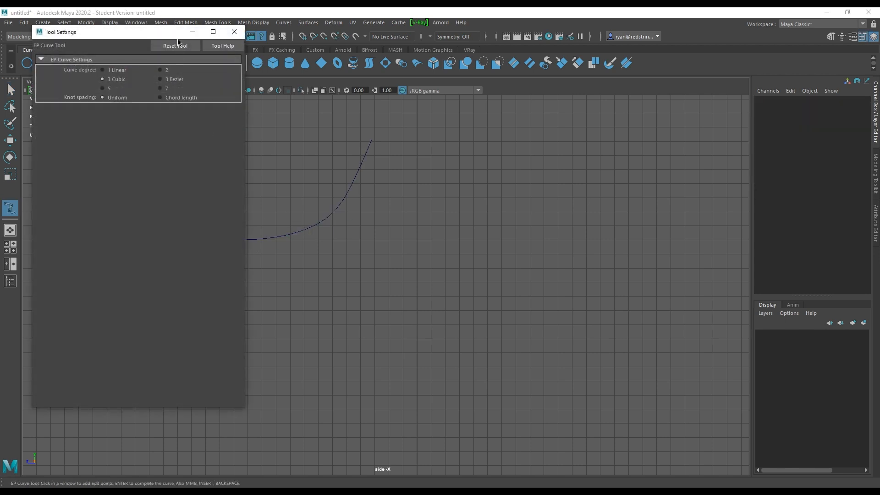
pyautogui.click(232, 31)
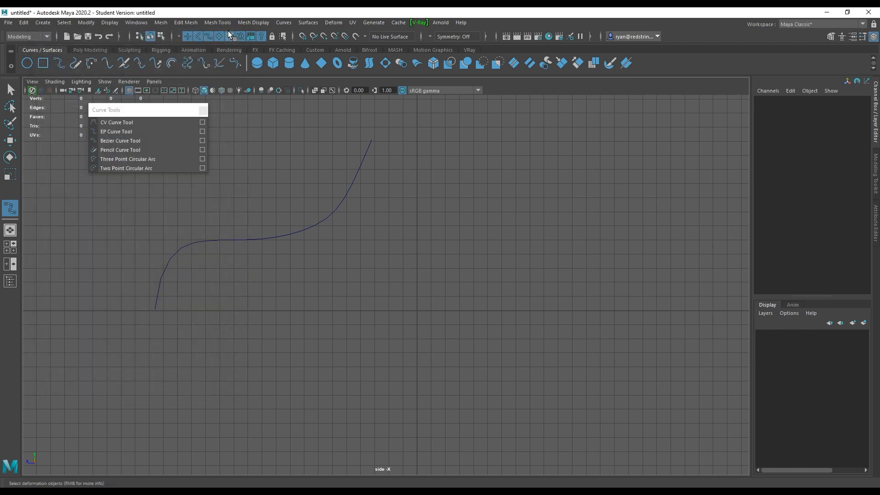
pyautogui.click(141, 131)
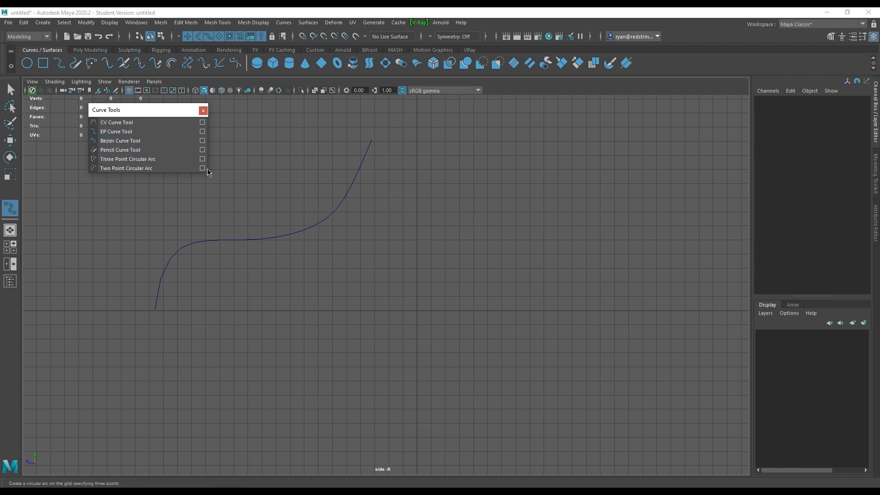
pyautogui.click(370, 310)
pyautogui.click(372, 270)
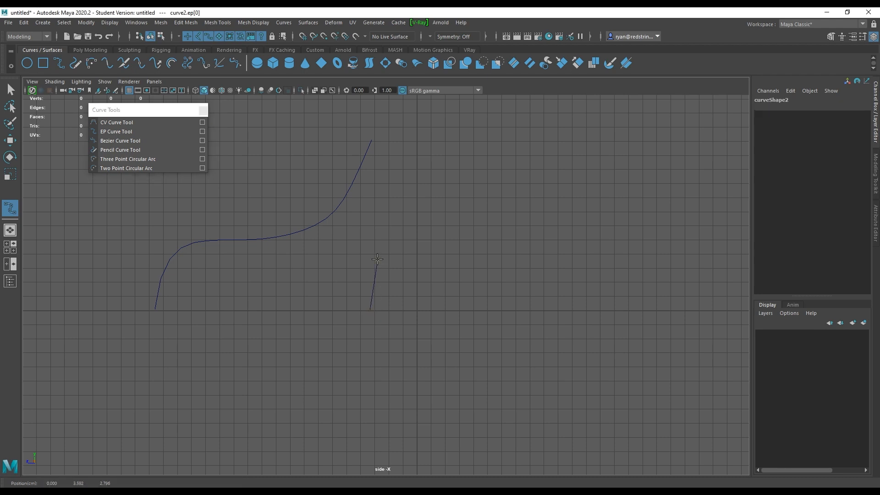
pyautogui.click(418, 247)
pyautogui.moveTo(419, 246); pyautogui.dragTo(424, 242)
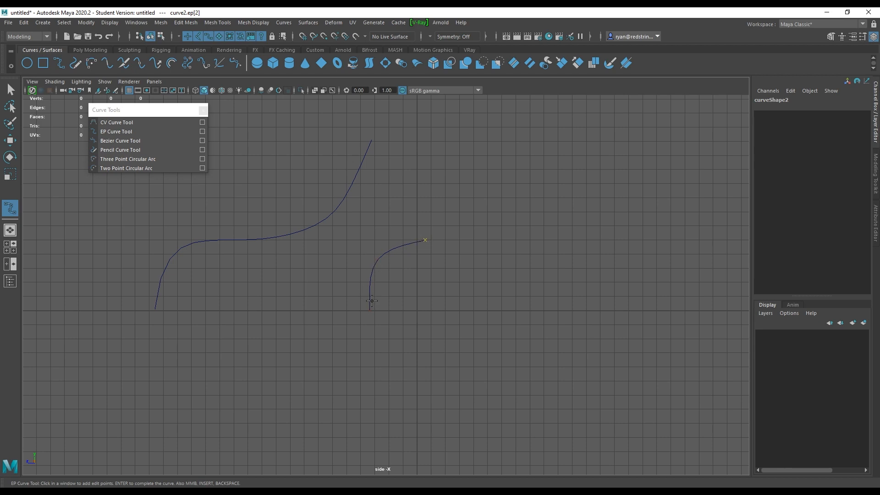
pyautogui.click(462, 225)
pyautogui.moveTo(492, 193); pyautogui.dragTo(493, 186)
pyautogui.moveTo(507, 146); pyautogui.dragTo(508, 139)
pyautogui.press('q')
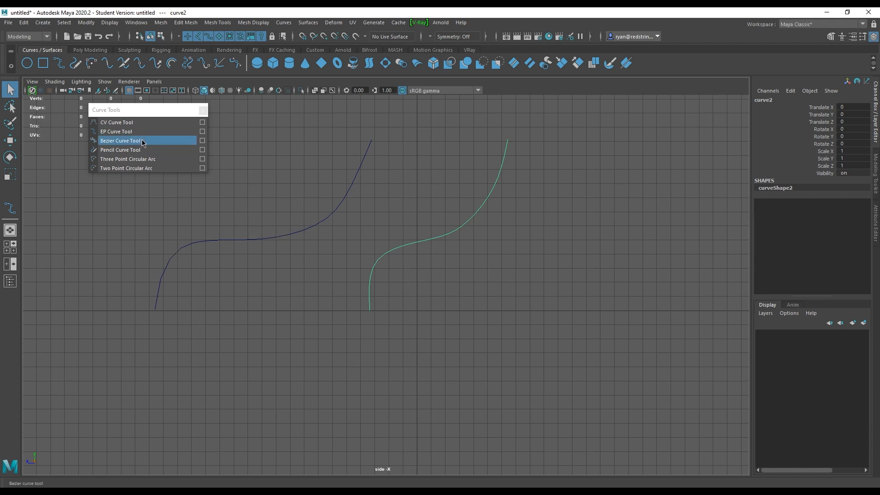
# Review the Bezier Tool settings, start a three-anchor Bezier curve on the axis beside the EP curve, and reposition its second anchor
pyautogui.click(202, 140)
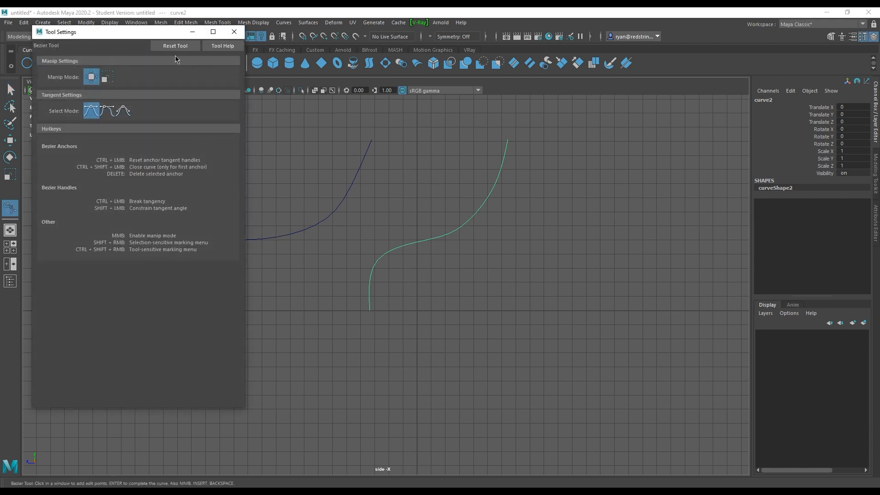
pyautogui.click(234, 32)
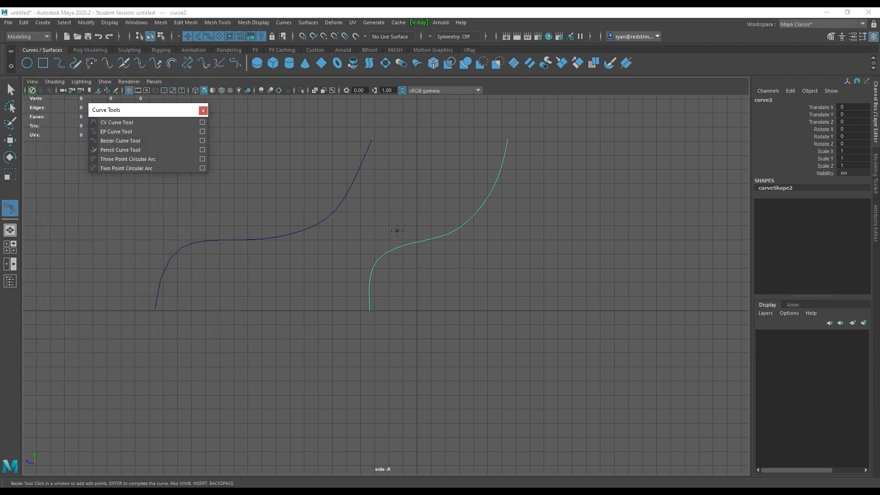
pyautogui.press('space')
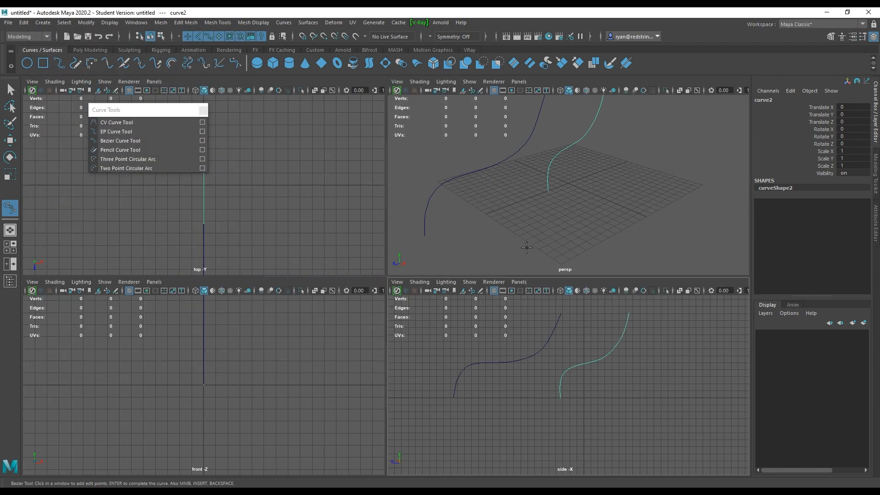
pyautogui.press('space')
pyautogui.scroll(5, 393, 263)
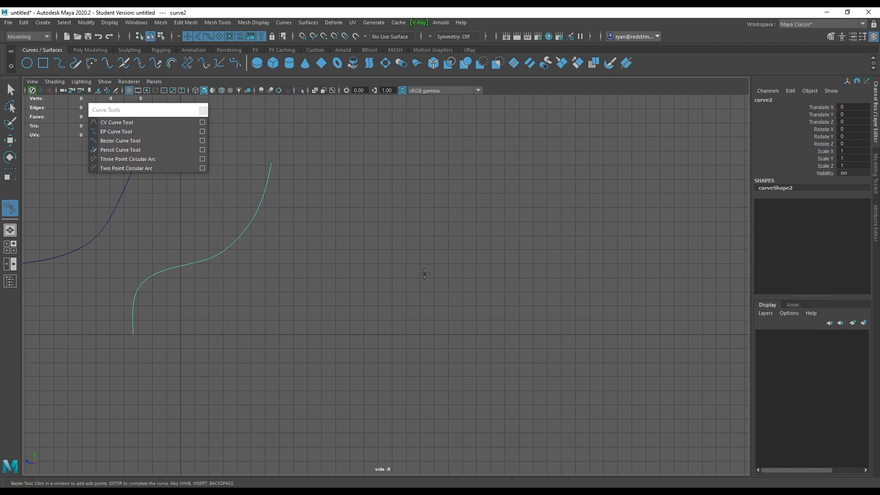
pyautogui.moveTo(335, 334); pyautogui.dragTo(338, 287)
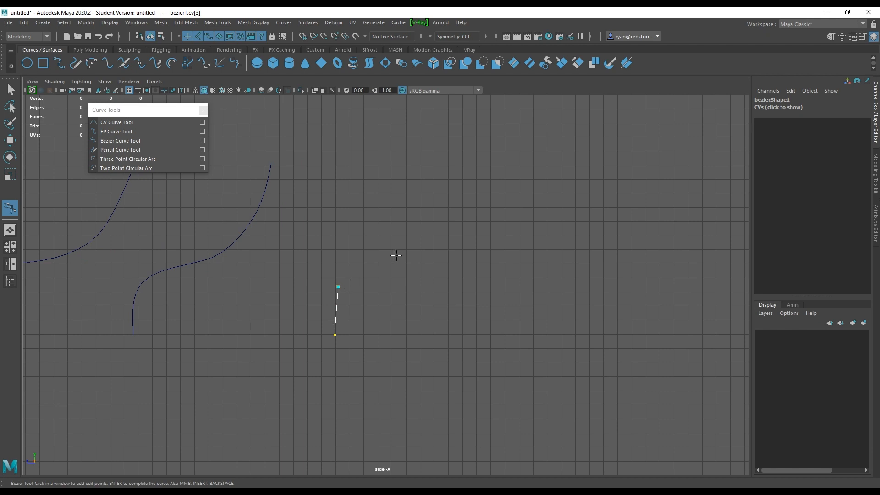
pyautogui.click(391, 258)
pyautogui.moveTo(391, 257); pyautogui.dragTo(442, 264)
pyautogui.moveTo(339, 287); pyautogui.dragTo(382, 301)
# Extend the Bezier curve upward through a rounded bulge and a straight-edged step into an arched end, then finish it
pyautogui.click(391, 248)
pyautogui.moveTo(475, 238); pyautogui.dragTo(503, 211)
pyautogui.moveTo(483, 182); pyautogui.dragTo(413, 165)
pyautogui.click(363, 170)
pyautogui.click(358, 127)
pyautogui.moveTo(359, 127); pyautogui.dragTo(399, 127)
pyautogui.moveTo(487, 115); pyautogui.dragTo(553, 134)
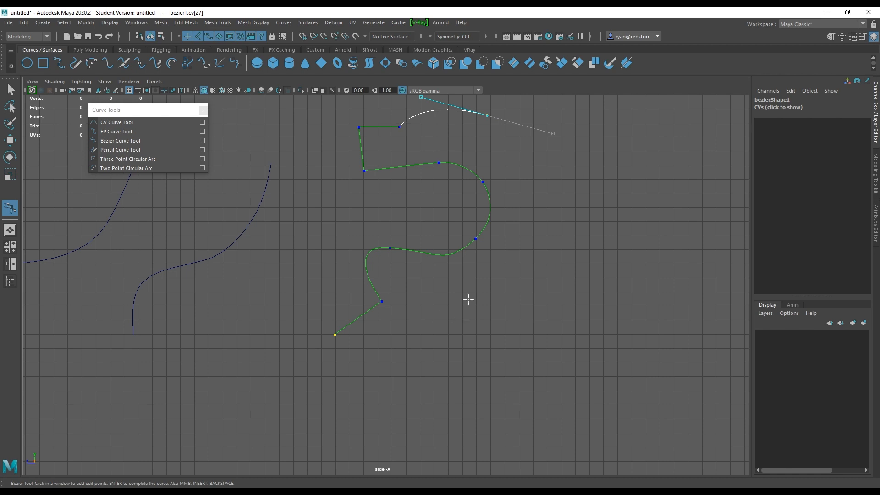
pyautogui.press('q')
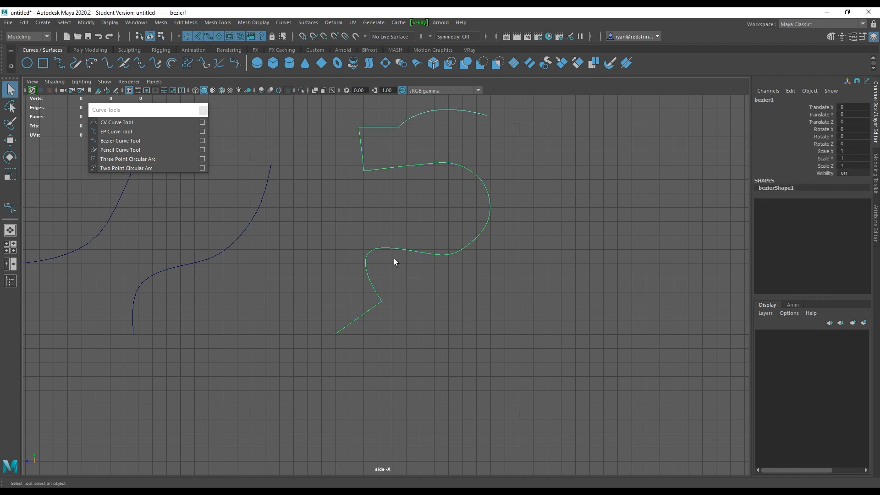
# Draw a winding freehand Pencil curve beside the Bezier curve and reshape its upper bend by moving control vertices
pyautogui.click(178, 153)
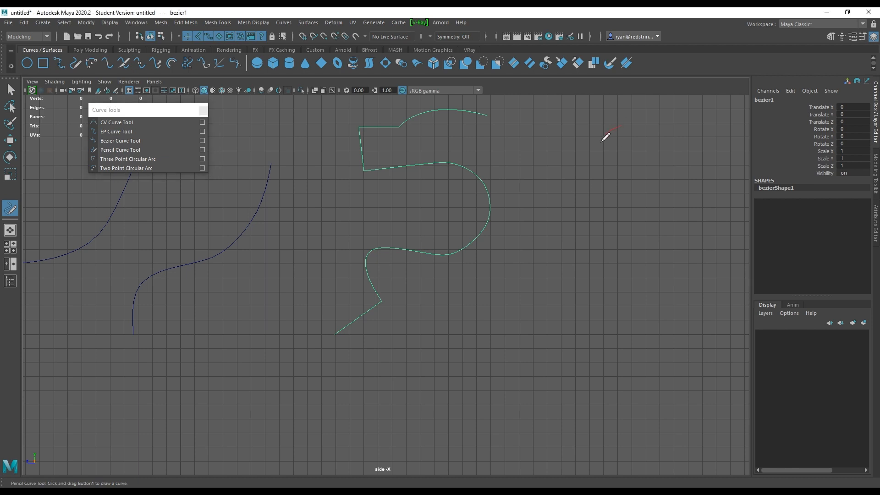
pyautogui.moveTo(602, 141)
pyautogui.mouseDown()
pyautogui.moveTo(605, 198)
pyautogui.moveTo(549, 222)
pyautogui.moveTo(530, 274)
pyautogui.moveTo(550, 291)
pyautogui.moveTo(565, 359)
pyautogui.moveTo(495, 319)
pyautogui.moveTo(504, 268)
pyautogui.mouseUp()
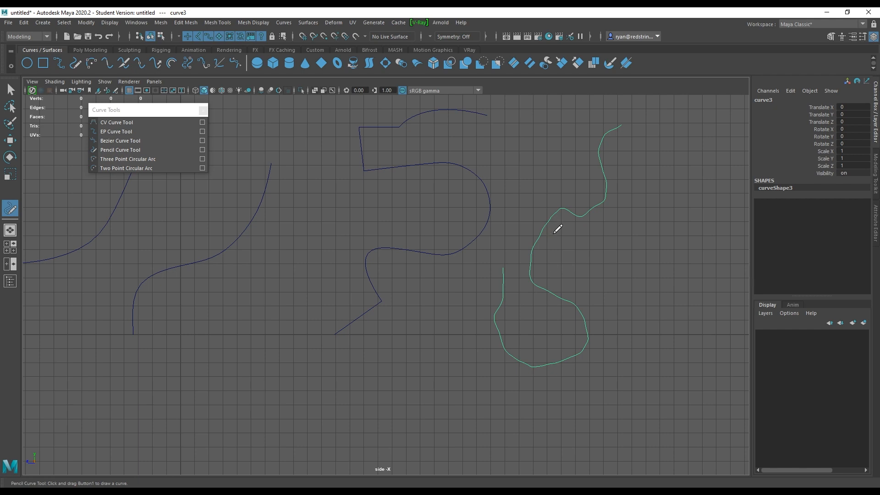
pyautogui.press('w')
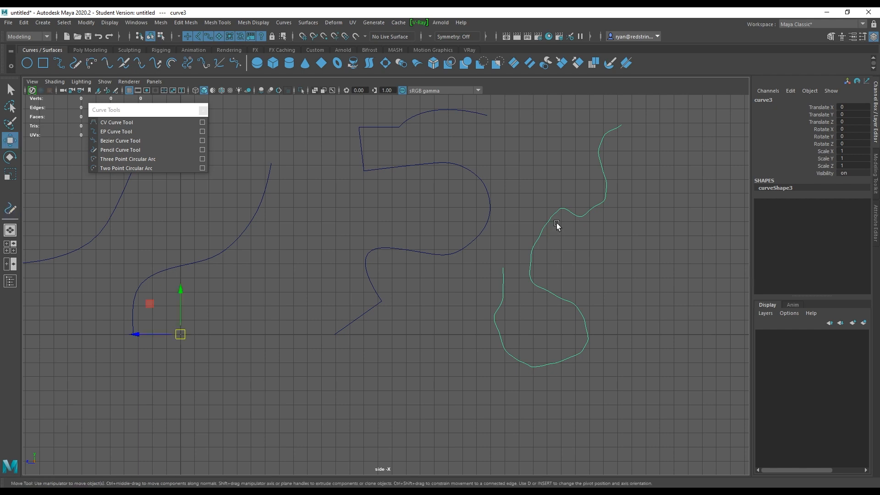
pyautogui.rightClick(556, 223)
pyautogui.moveTo(557, 223); pyautogui.dragTo(511, 224, button='right')
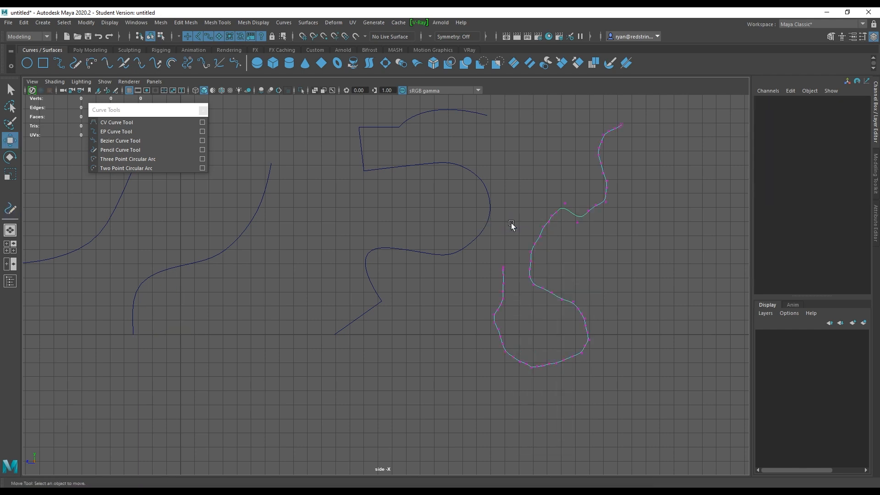
pyautogui.moveTo(558, 197); pyautogui.dragTo(541, 192)
pyautogui.click(567, 215)
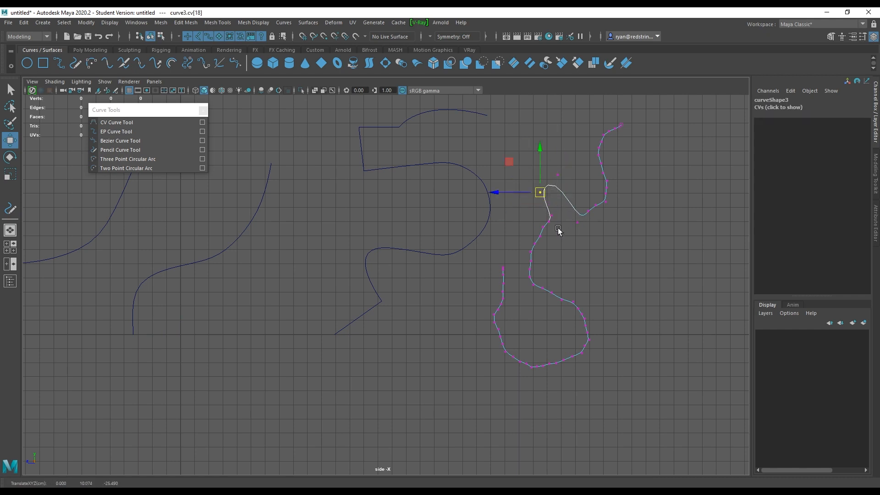
pyautogui.moveTo(552, 218); pyautogui.dragTo(625, 202, button='right')
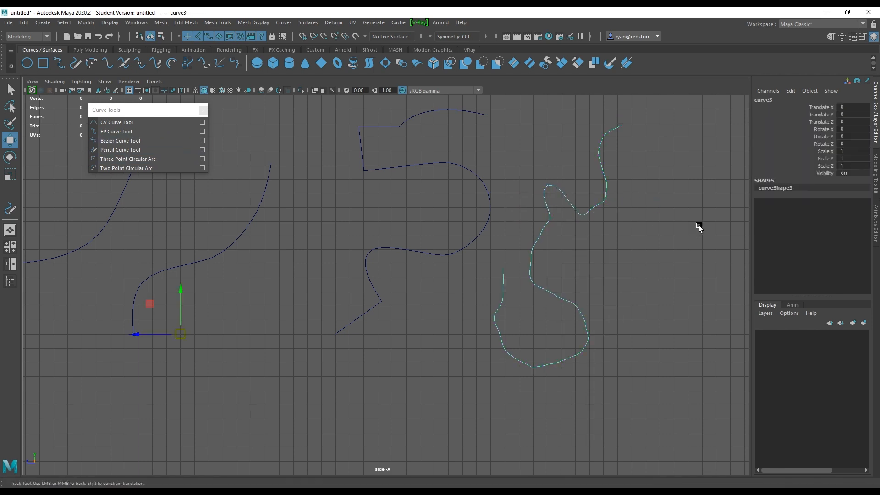
pyautogui.keyDown('alt'); pyautogui.moveTo(699, 224); pyautogui.dragTo(343, 245, button='middle'); pyautogui.keyUp('alt')
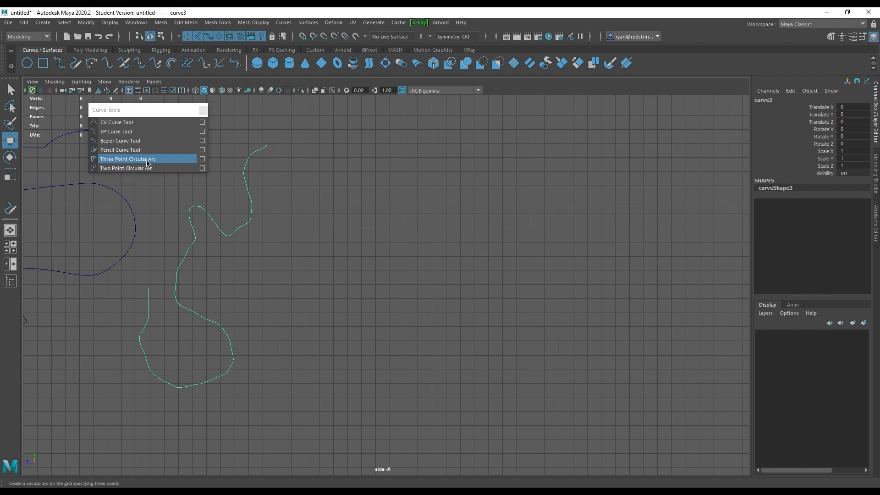
# Draw a semicircular arc beside the Pencil curve with the Three Point Circular Arc tool, finish it and delete it
pyautogui.click(149, 160)
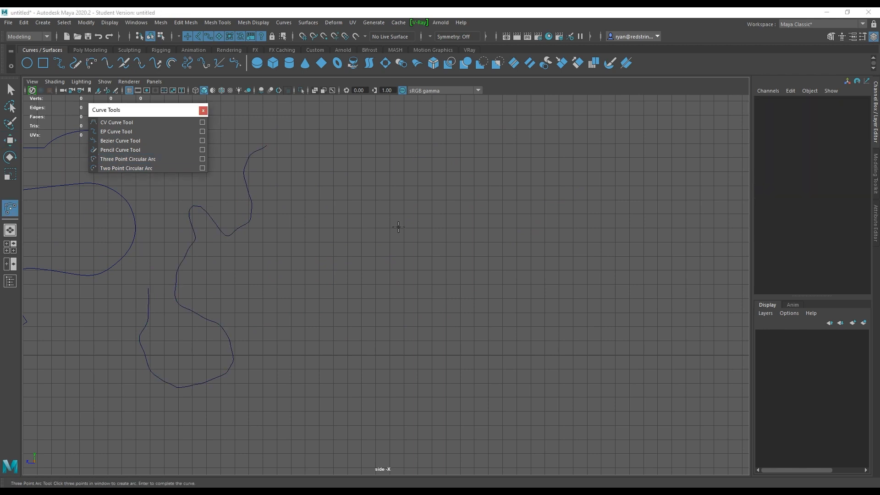
pyautogui.click(386, 356)
pyautogui.click(500, 218)
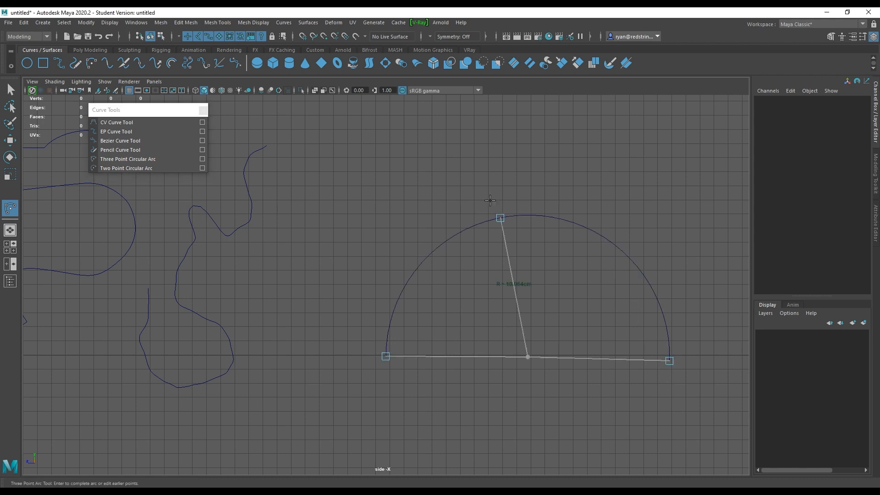
pyautogui.press('Return')
pyautogui.press('w')
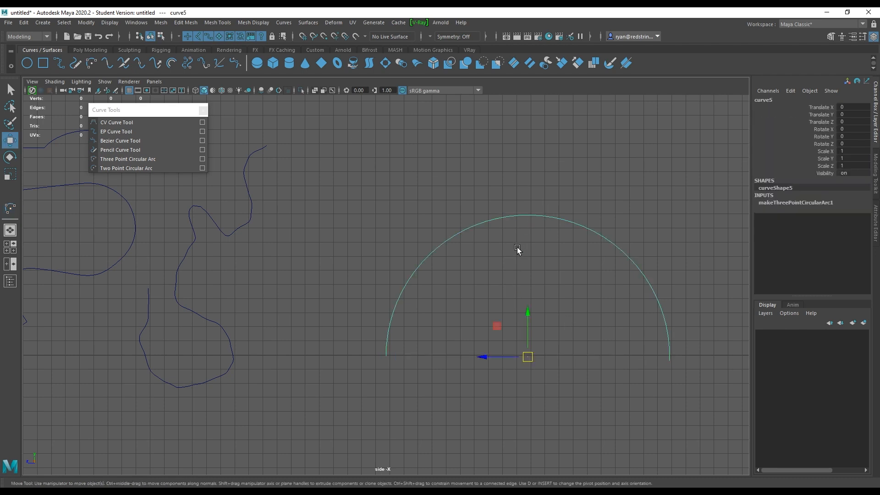
pyautogui.press('Delete')
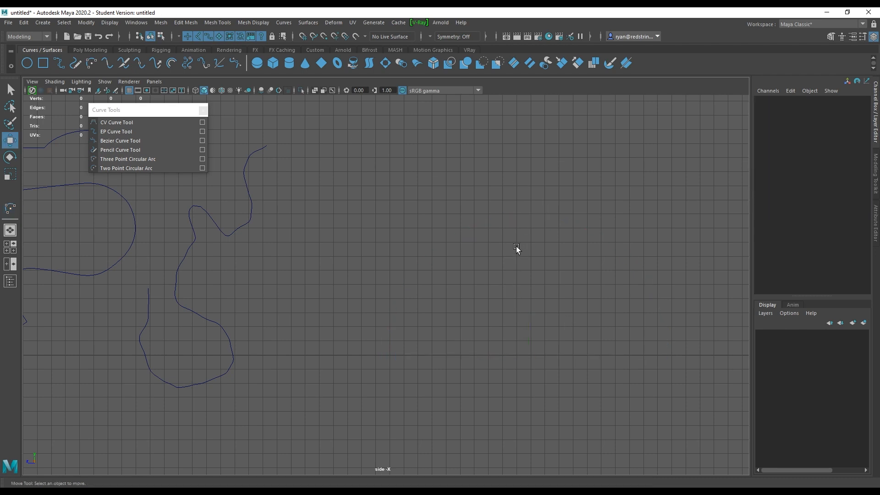
# Draw a Three Point Circular Arc with a radius of about 8.2 cm, its ends near the horizontal axis beside the Pencil curve
pyautogui.click(128, 159)
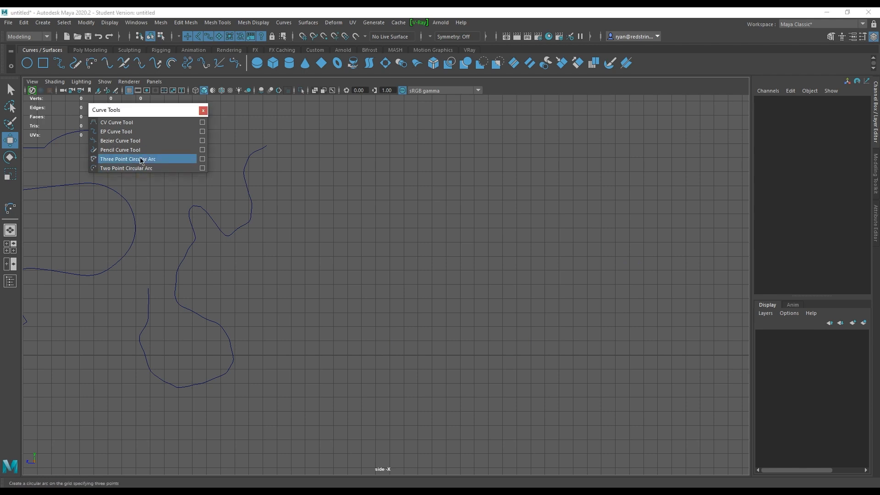
pyautogui.click(393, 356)
pyautogui.click(496, 220)
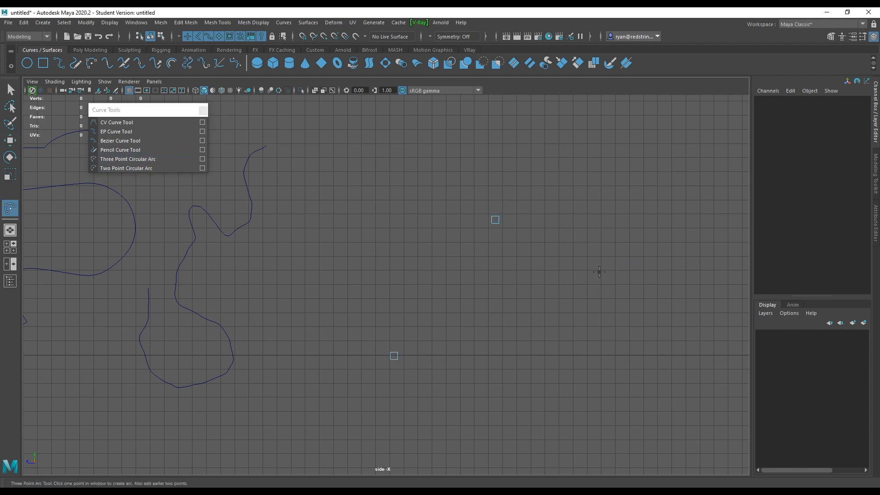
pyautogui.click(622, 352)
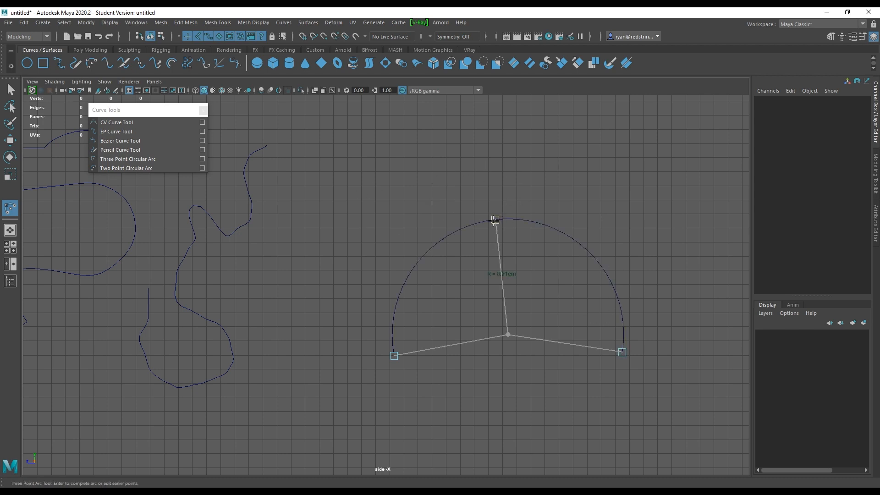
# Reposition the arc's middle and end points to flatten it to a radius of about 9.6 cm, and finish the arc
pyautogui.moveTo(495, 219); pyautogui.dragTo(514, 237)
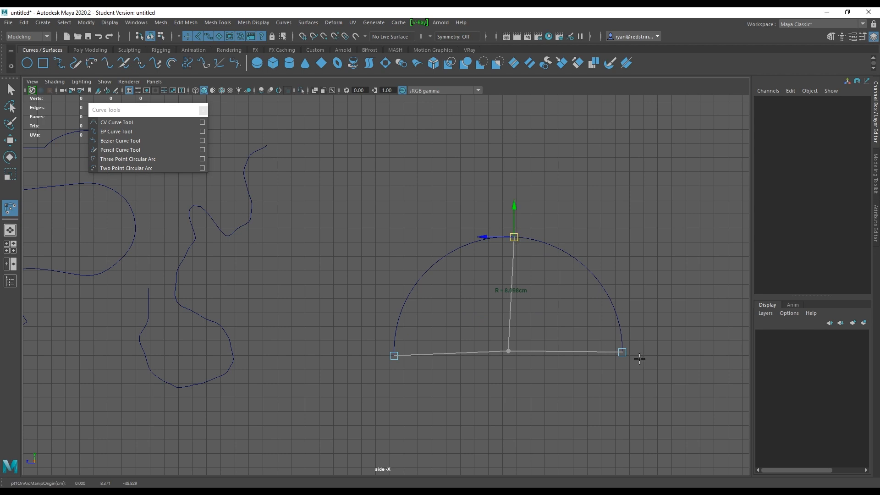
pyautogui.moveTo(622, 352)
pyautogui.mouseDown()
pyautogui.moveTo(477, 395)
pyautogui.moveTo(393, 356)
pyautogui.moveTo(443, 387)
pyautogui.moveTo(629, 355)
pyautogui.mouseUp()
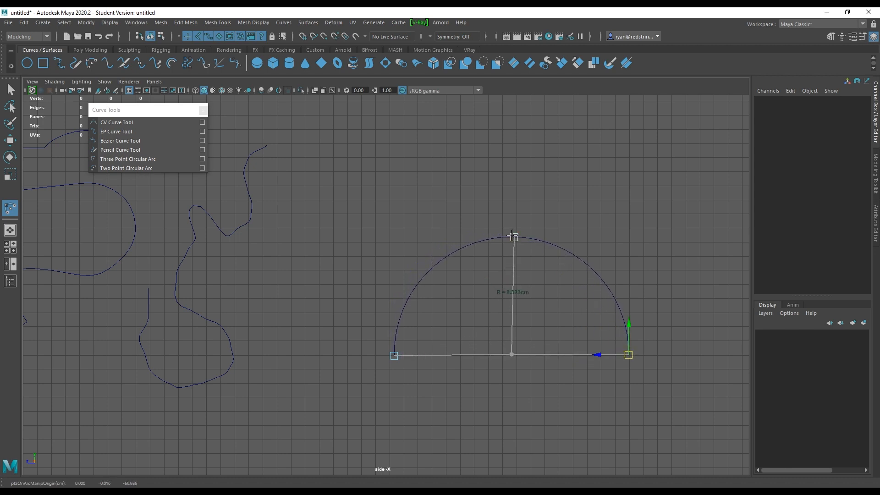
pyautogui.moveTo(513, 236); pyautogui.dragTo(510, 286)
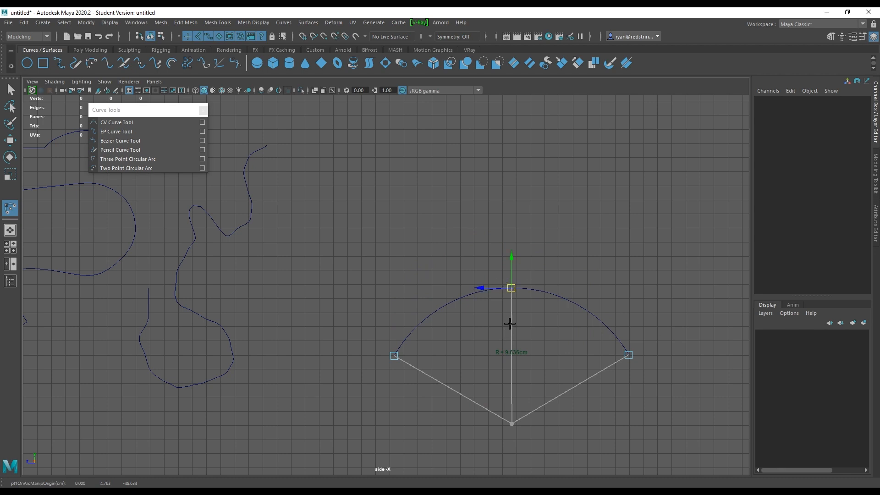
pyautogui.press('Return')
# Draw a downward Two Point Circular Arc along the axis beside the first arc, then adjust its end point and centre for a shallower bend
pyautogui.keyDown('alt'); pyautogui.moveTo(583, 303); pyautogui.dragTo(410, 304, button='middle'); pyautogui.keyUp('alt')
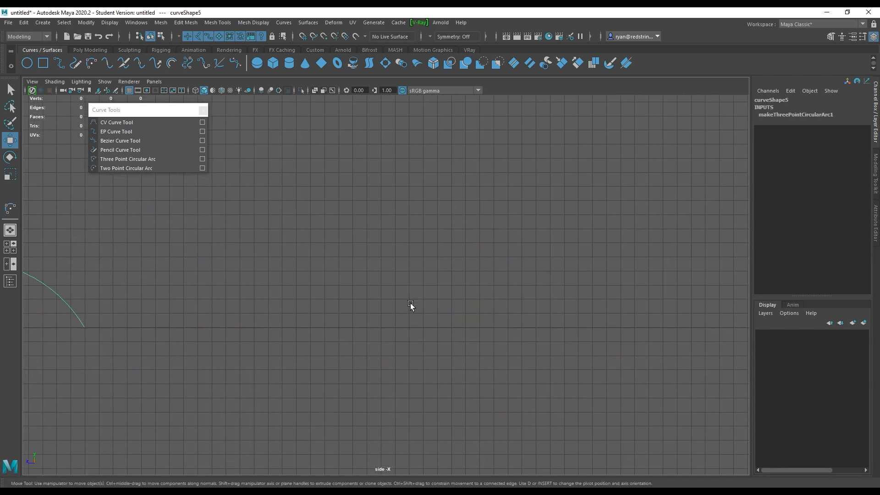
pyautogui.click(119, 167)
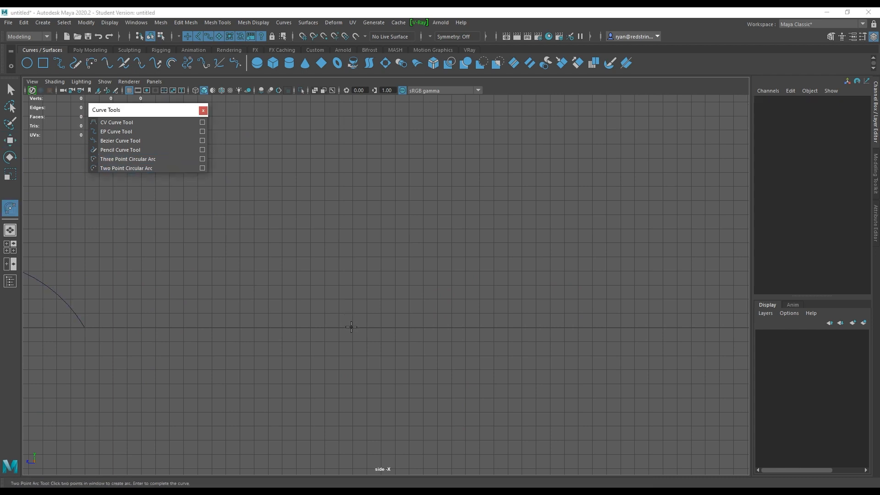
pyautogui.click(351, 328)
pyautogui.click(585, 327)
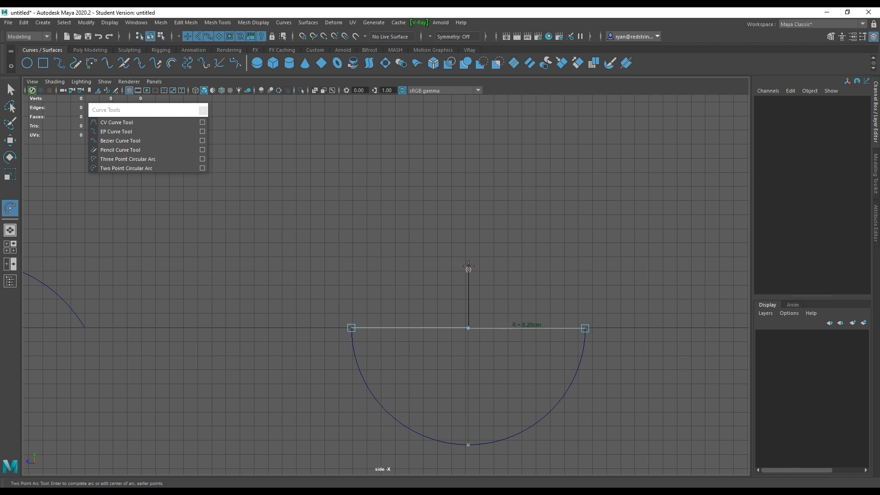
pyautogui.moveTo(585, 328)
pyautogui.mouseDown()
pyautogui.moveTo(535, 242)
pyautogui.moveTo(553, 344)
pyautogui.moveTo(619, 328)
pyautogui.moveTo(571, 360)
pyautogui.moveTo(468, 325)
pyautogui.moveTo(628, 328)
pyautogui.moveTo(552, 332)
pyautogui.moveTo(601, 333)
pyautogui.mouseUp()
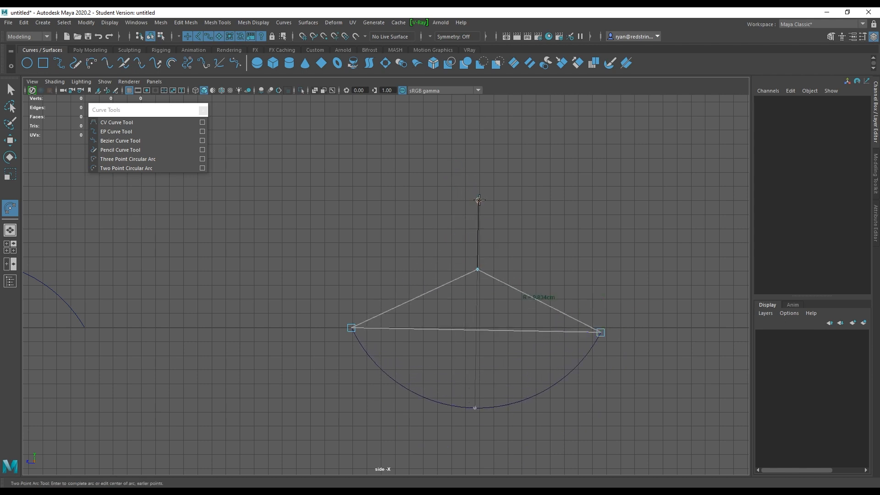
# Try flipping the two-point arc upward, widen it to a radius of about 11.8 cm, flip it back downward and finish it
pyautogui.click(478, 200)
pyautogui.click(479, 200)
pyautogui.click(478, 201)
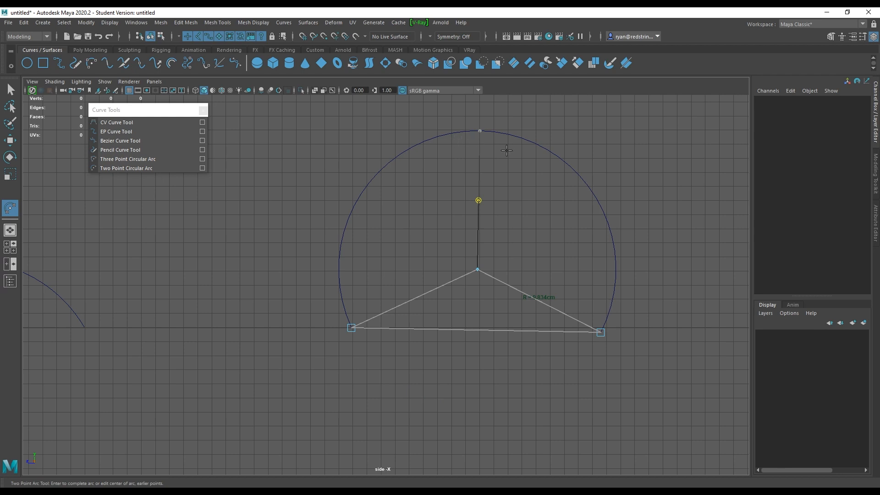
pyautogui.moveTo(601, 333); pyautogui.dragTo(643, 340)
pyautogui.click(477, 163)
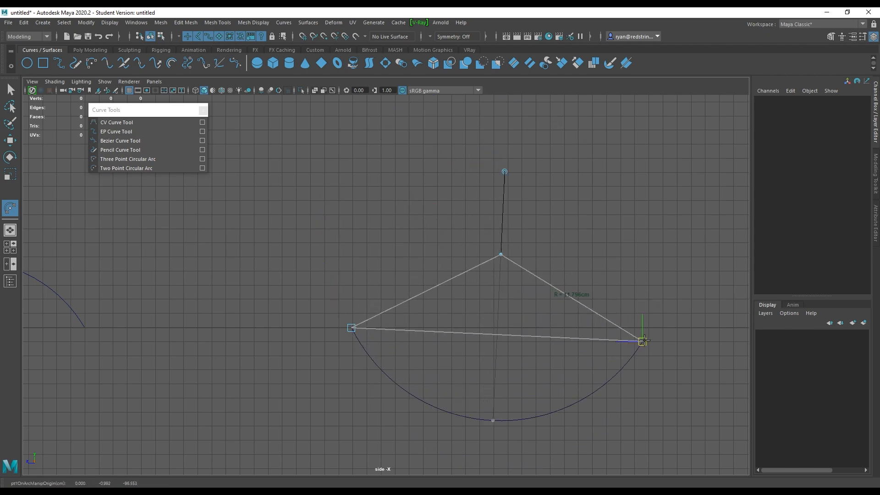
pyautogui.press('w')
# Select all the drawn curves in the side view and delete them
pyautogui.keyDown('alt'); pyautogui.moveTo(350, 202); pyautogui.dragTo(297, 207, button='right'); pyautogui.keyUp('alt')
pyautogui.keyDown('alt'); pyautogui.moveTo(462, 319); pyautogui.dragTo(241, 245, button='right'); pyautogui.keyUp('alt')
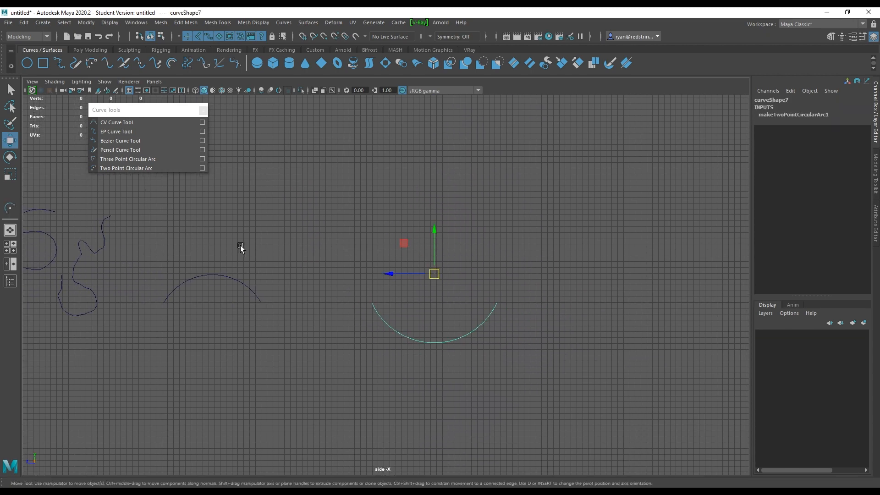
pyautogui.keyDown('alt'); pyautogui.moveTo(240, 246); pyautogui.dragTo(480, 237, button='middle'); pyautogui.keyUp('alt')
pyautogui.keyDown('alt'); pyautogui.moveTo(379, 259); pyautogui.dragTo(375, 229, button='middle'); pyautogui.keyUp('alt')
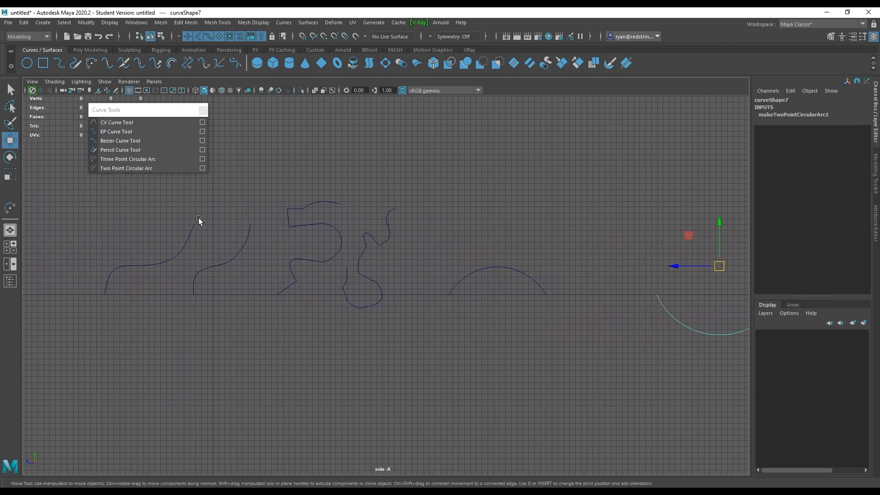
pyautogui.keyDown('alt'); pyautogui.moveTo(516, 350); pyautogui.dragTo(381, 293, button='right'); pyautogui.keyUp('alt')
pyautogui.moveTo(233, 228); pyautogui.dragTo(661, 372)
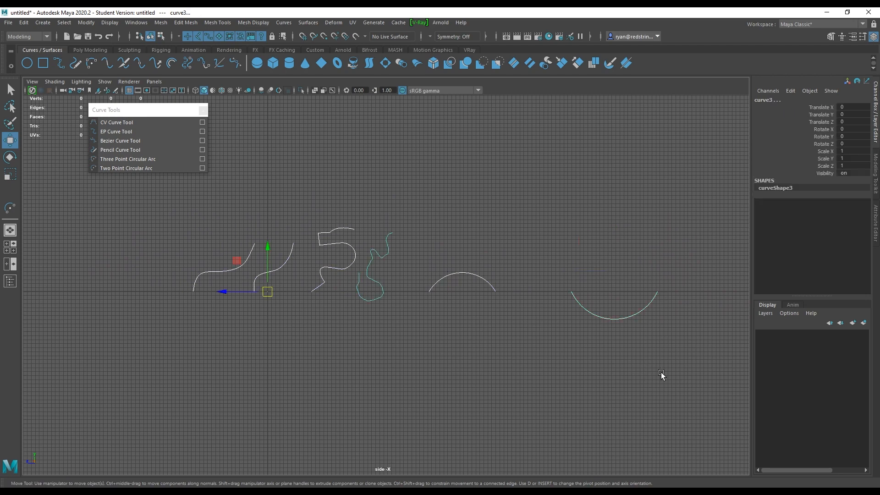
pyautogui.press('Delete')
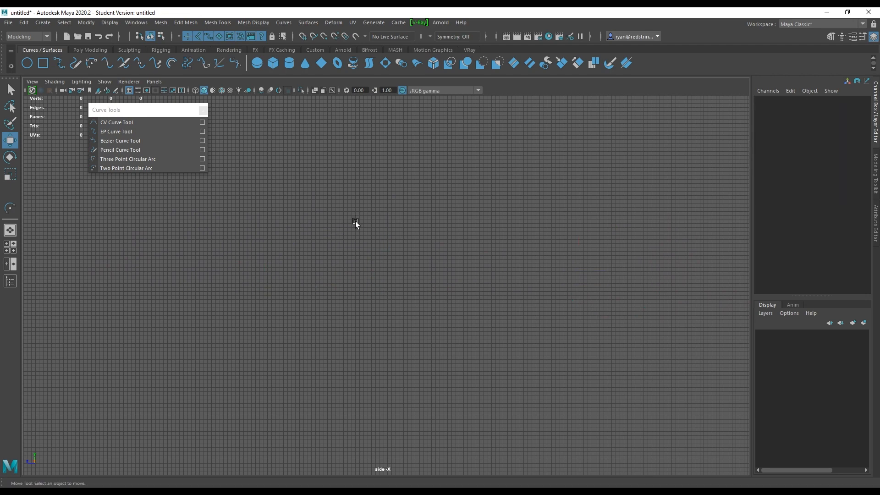
# Compare the tool settings of the EP, CV, Bezier and Pencil curve tools
pyautogui.keyDown('alt'); pyautogui.moveTo(356, 221); pyautogui.dragTo(498, 275, button='right'); pyautogui.keyUp('alt')
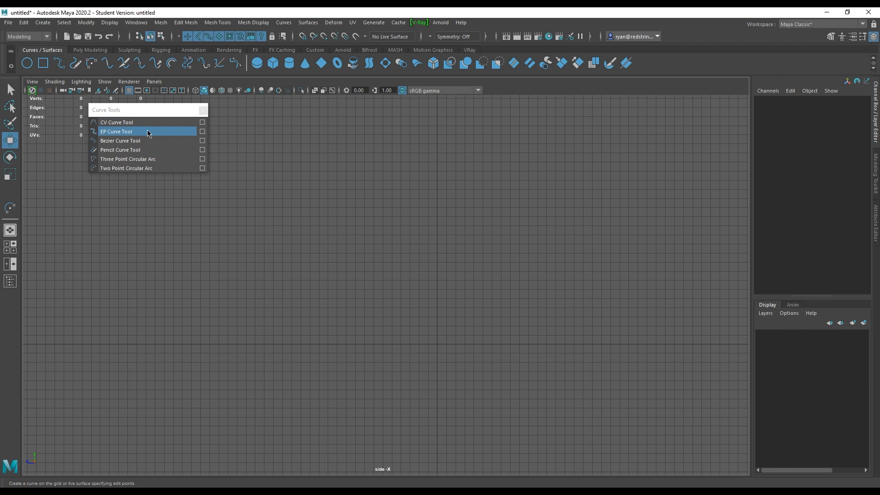
pyautogui.click(202, 131)
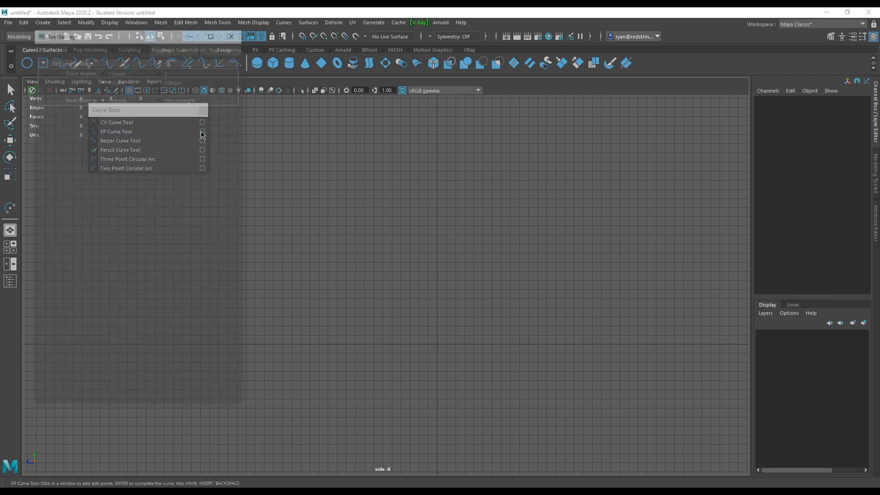
pyautogui.moveTo(138, 30); pyautogui.dragTo(441, 70)
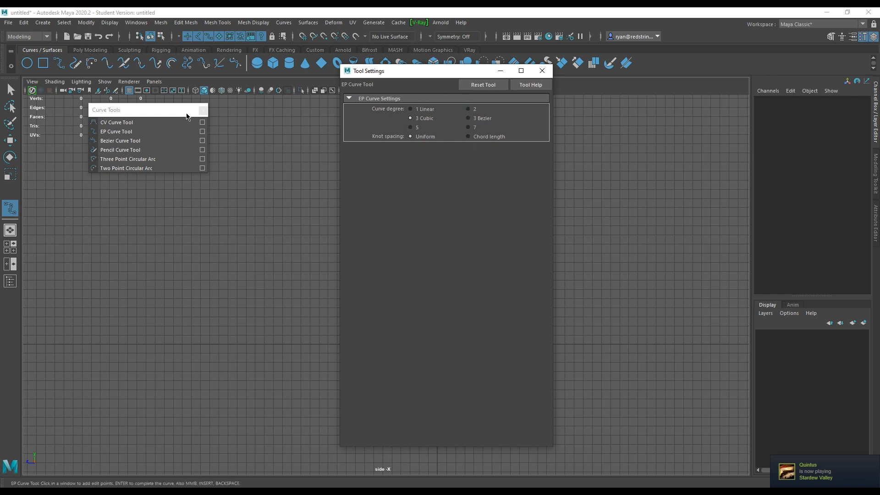
pyautogui.click(202, 123)
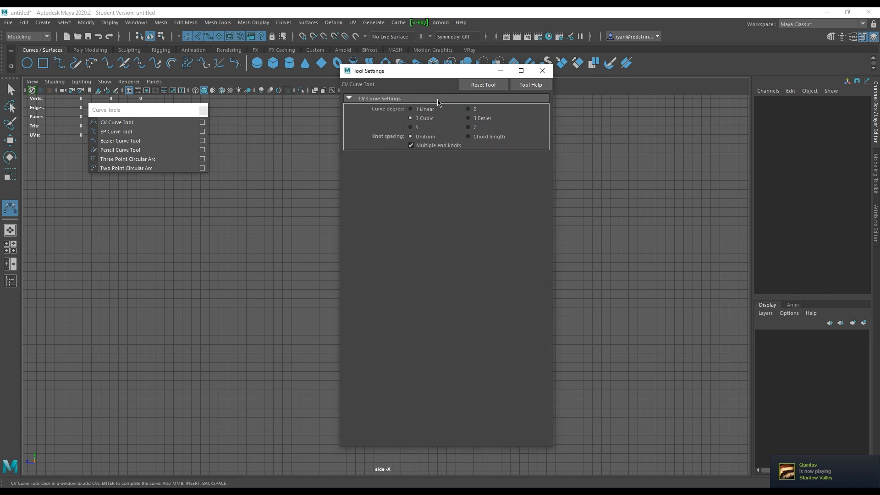
pyautogui.click(202, 141)
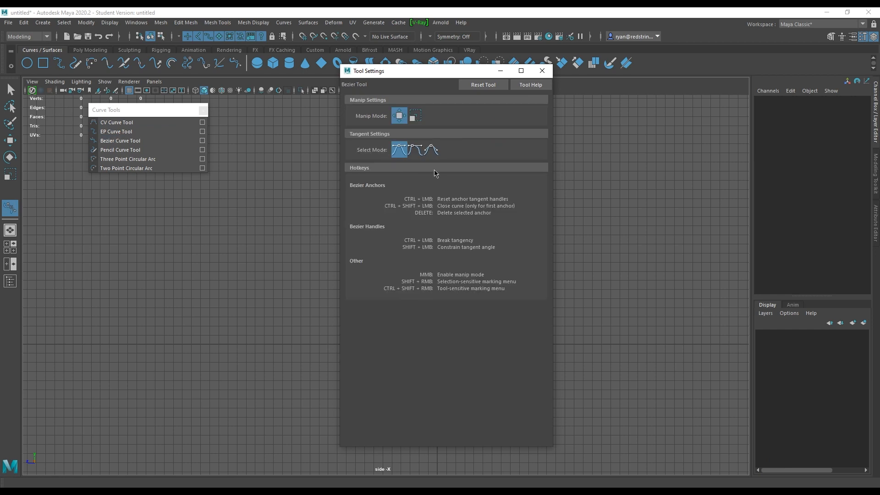
pyautogui.click(203, 151)
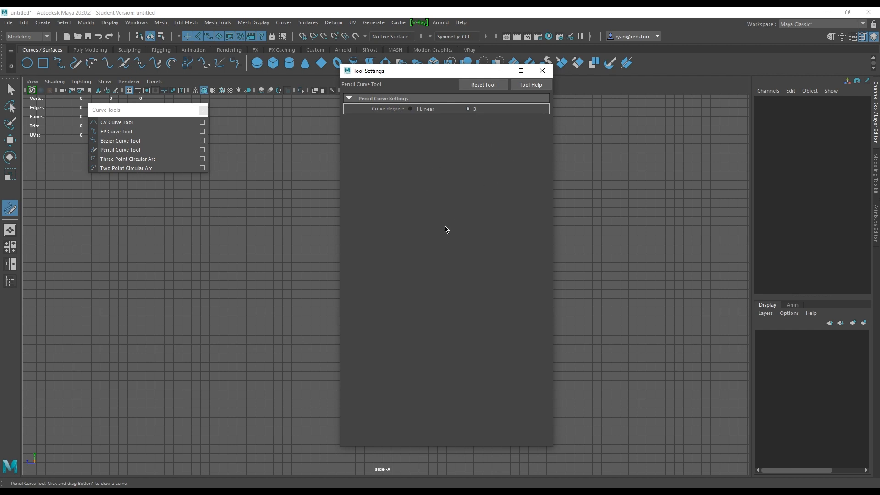
# Set the EP Curve Tool to degree 1 Linear and start a curve with a long diagonal segment and an angular hook at its upper end
pyautogui.click(203, 132)
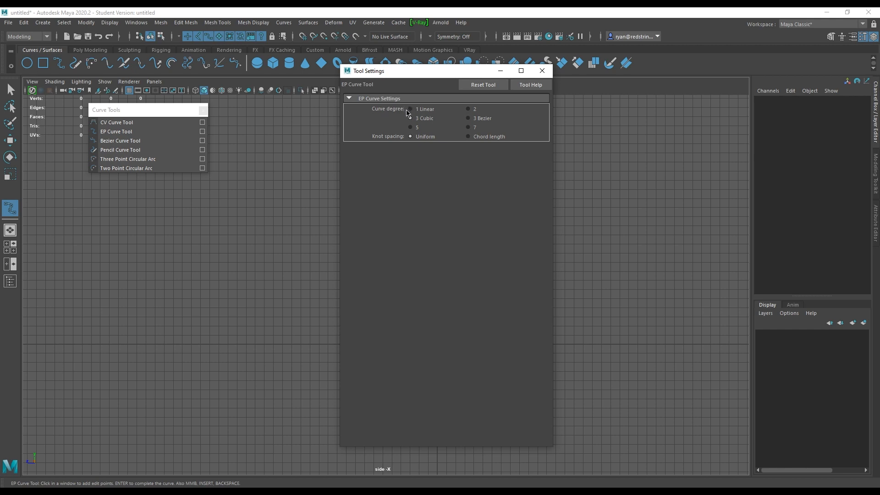
pyautogui.moveTo(441, 76); pyautogui.dragTo(145, 192)
pyautogui.click(352, 324)
pyautogui.click(411, 226)
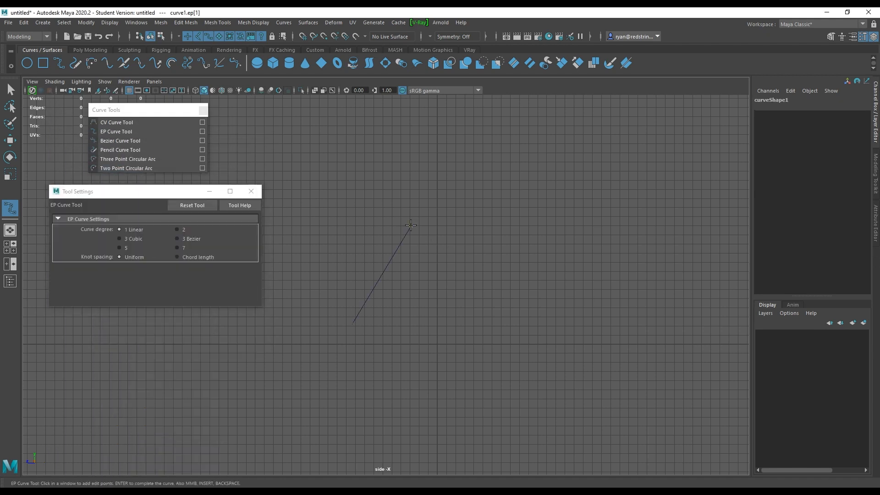
pyautogui.click(445, 228)
pyautogui.click(445, 250)
pyautogui.click(424, 268)
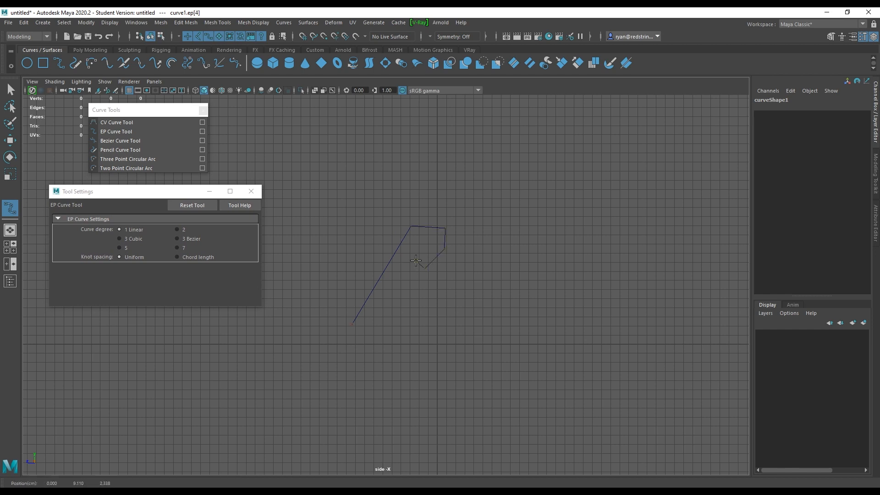
# Continue the linear EP curve down along a wide base and back up through a sharp point into a short upright end, then finish it
pyautogui.click(416, 262)
pyautogui.click(397, 286)
pyautogui.click(470, 335)
pyautogui.click(512, 295)
pyautogui.click(495, 243)
pyautogui.moveTo(495, 244); pyautogui.dragTo(469, 301)
pyautogui.moveTo(476, 269)
pyautogui.mouseDown()
pyautogui.moveTo(471, 275)
pyautogui.moveTo(472, 257)
pyautogui.moveTo(449, 284)
pyautogui.moveTo(472, 269)
pyautogui.mouseUp()
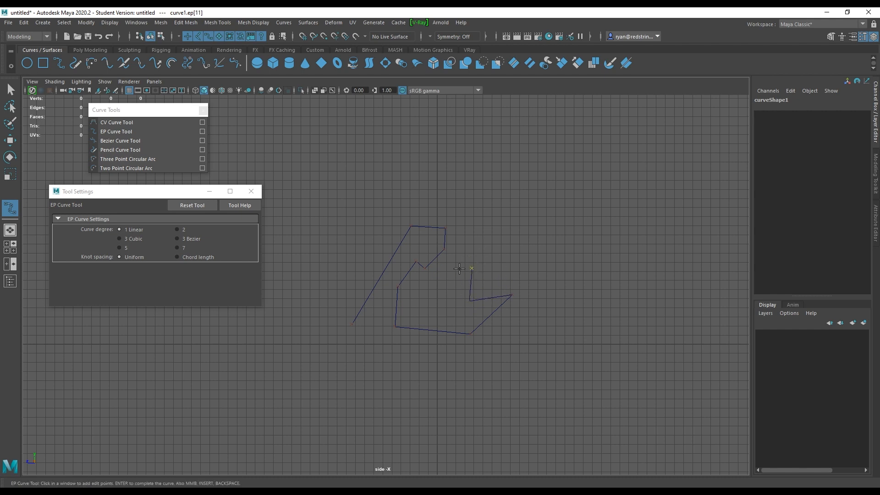
pyautogui.press('w')
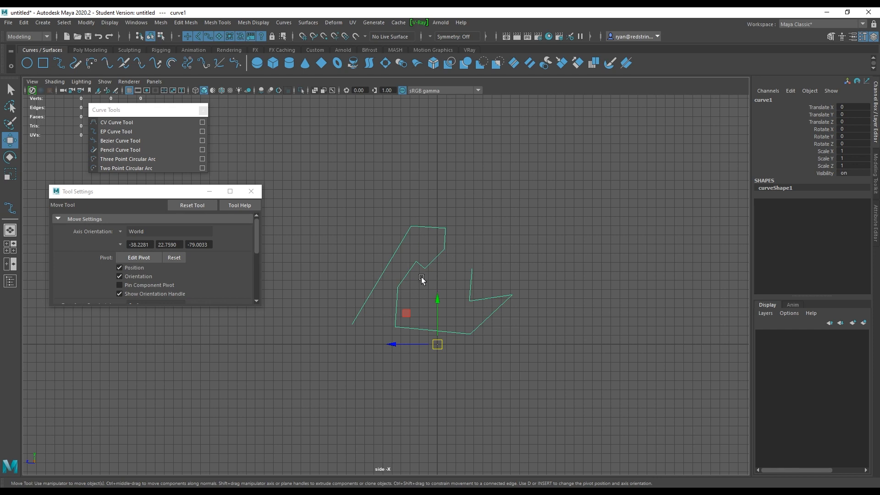
# Move the control vertices in the linear curve's upper half outward into an angular arch, then return to object selection
pyautogui.moveTo(423, 180); pyautogui.dragTo(378, 176, button='right')
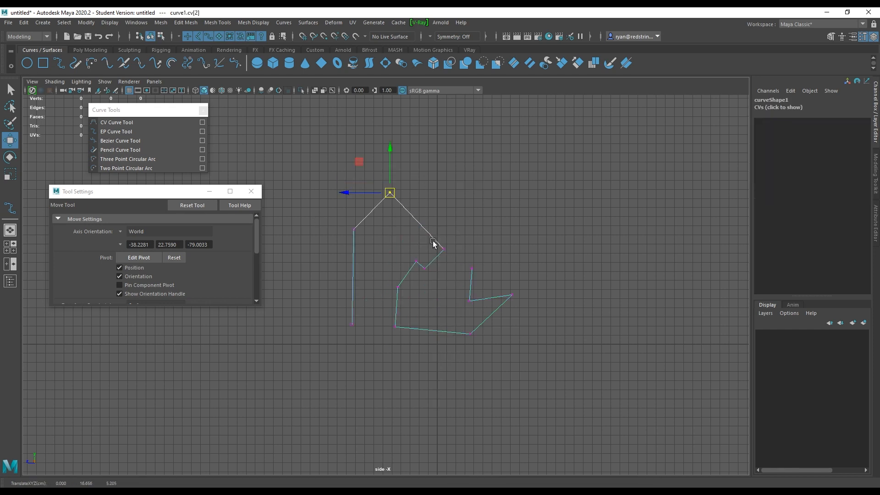
pyautogui.click(443, 249)
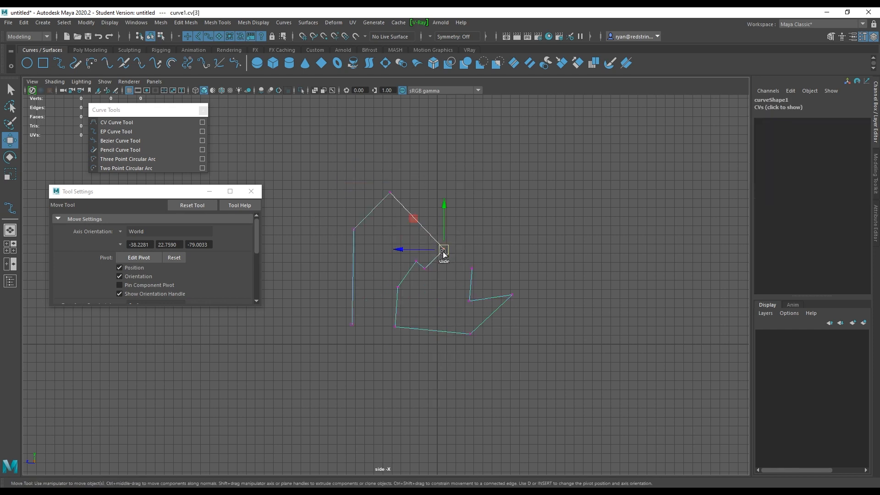
pyautogui.moveTo(443, 249); pyautogui.dragTo(429, 208)
pyautogui.moveTo(424, 271); pyautogui.dragTo(406, 253)
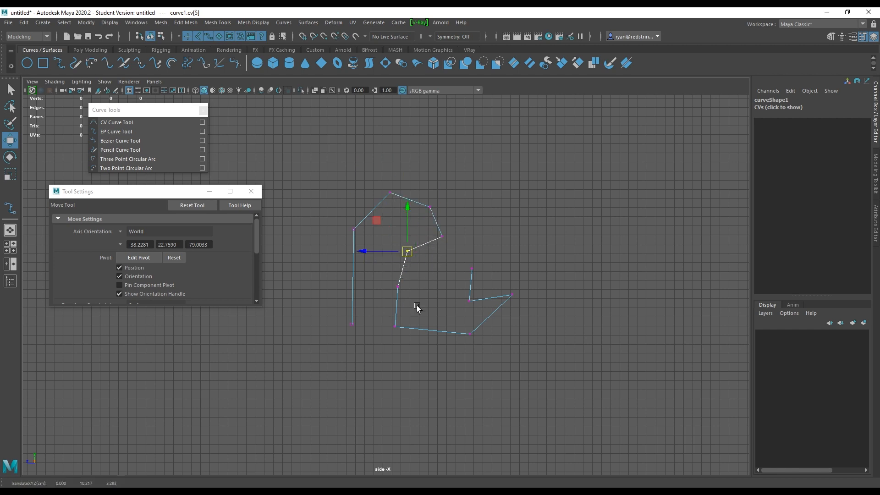
pyautogui.click(469, 284)
pyautogui.moveTo(348, 242); pyautogui.dragTo(372, 231, button='right')
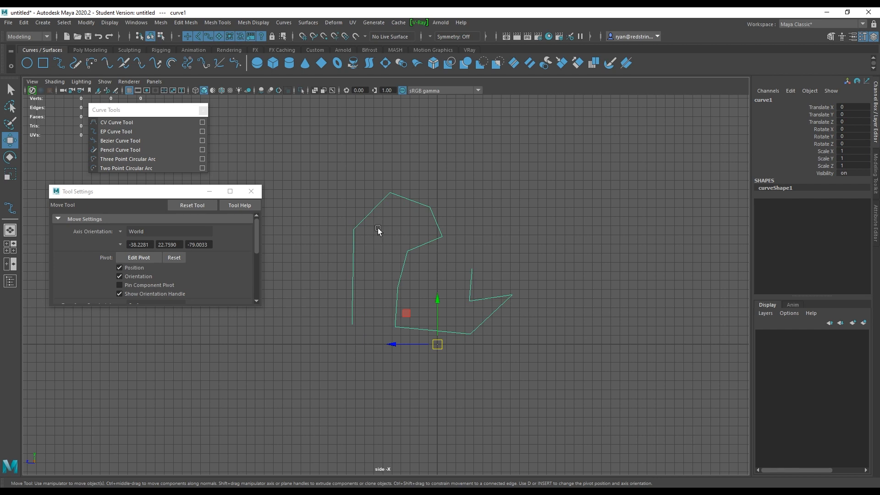
# Delete the linear curve and set the EP Curve Tool to curve degree 2
pyautogui.press('Delete')
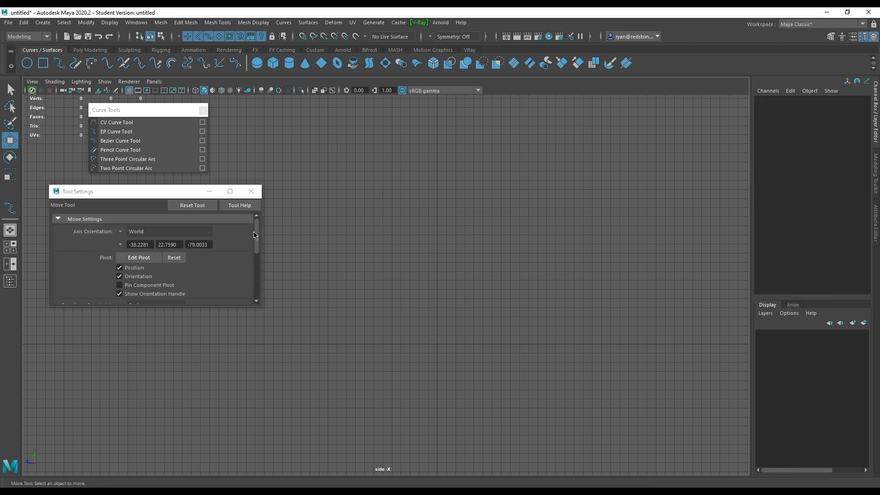
pyautogui.click(139, 133)
pyautogui.click(177, 230)
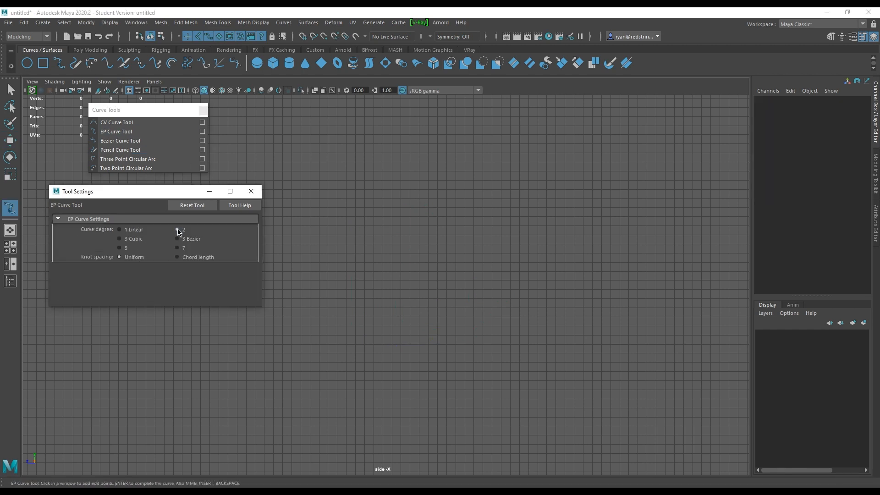
# Draw a degree 2 EP curve that arches over, doubles back below and sweeps up at its far end, then finish and delete it
pyautogui.click(333, 323)
pyautogui.click(363, 253)
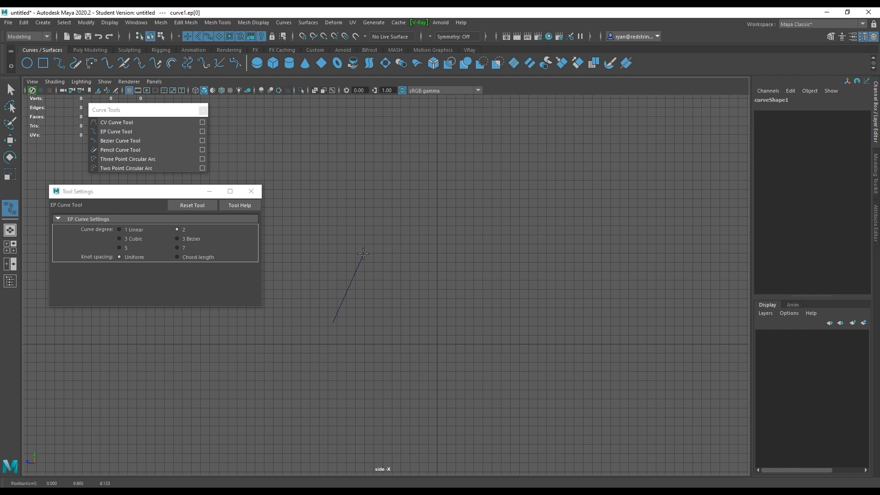
pyautogui.click(423, 248)
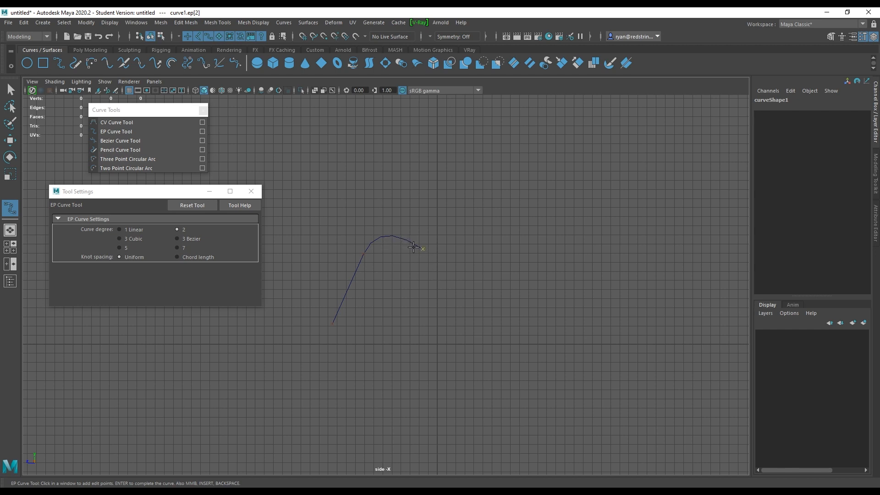
pyautogui.click(430, 293)
pyautogui.moveTo(341, 389); pyautogui.dragTo(375, 340)
pyautogui.moveTo(381, 408); pyautogui.dragTo(580, 337)
pyautogui.moveTo(529, 252); pyautogui.dragTo(617, 150)
pyautogui.click(617, 147)
pyautogui.press('Return')
pyautogui.press('w')
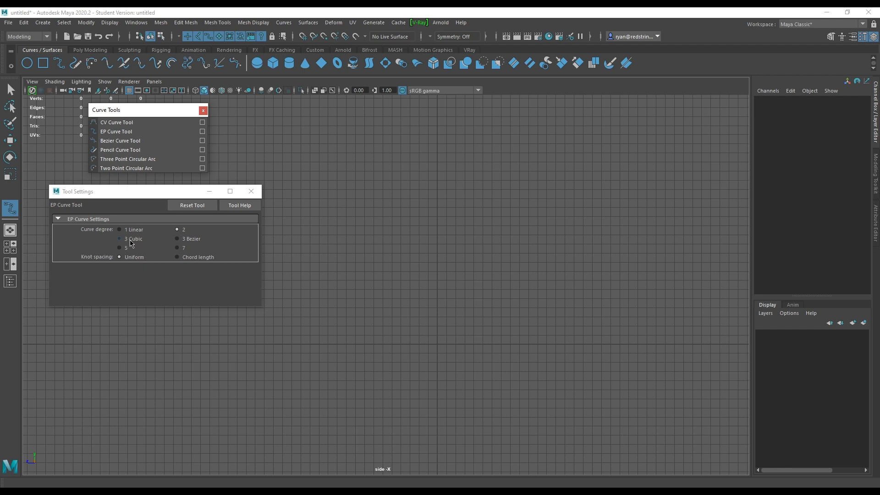
# Draw a 3 Cubic EP curve that rises, bends across and curls back above itself, then finish and delete it
pyautogui.click(131, 239)
pyautogui.click(332, 332)
pyautogui.click(349, 260)
pyautogui.click(428, 242)
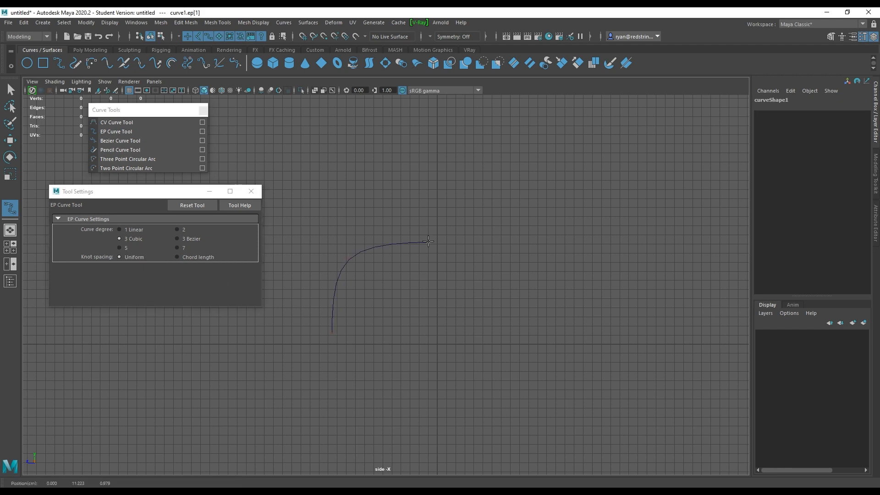
pyautogui.moveTo(428, 241)
pyautogui.mouseDown()
pyautogui.moveTo(402, 283)
pyautogui.moveTo(439, 246)
pyautogui.moveTo(422, 247)
pyautogui.moveTo(431, 246)
pyautogui.mouseUp()
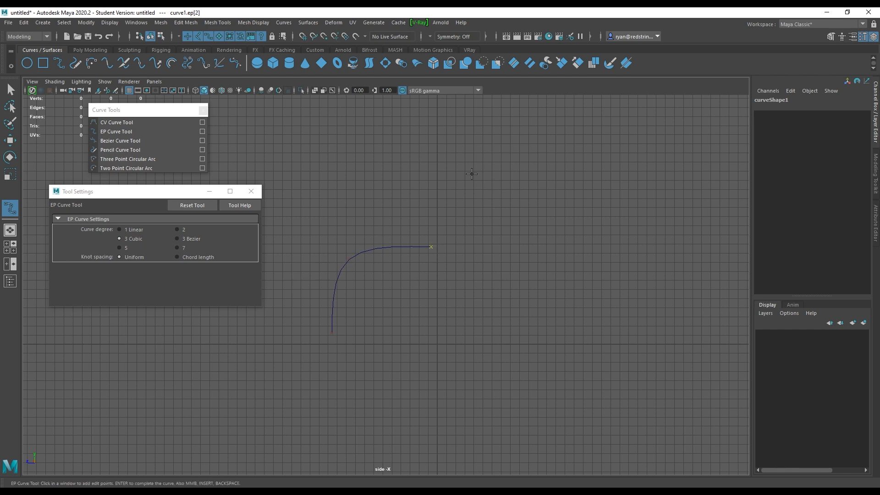
pyautogui.click(455, 178)
pyautogui.click(389, 148)
pyautogui.press('Return')
pyautogui.press('Delete')
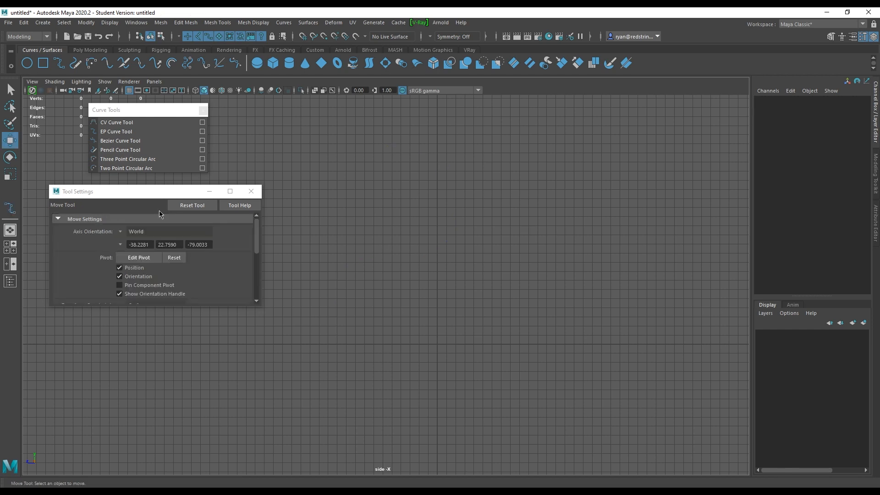
# Set the EP Curve Tool to 3 Bezier and start a curve with a rounded peak, a wavy shoulder and a return sweep underneath
pyautogui.click(144, 133)
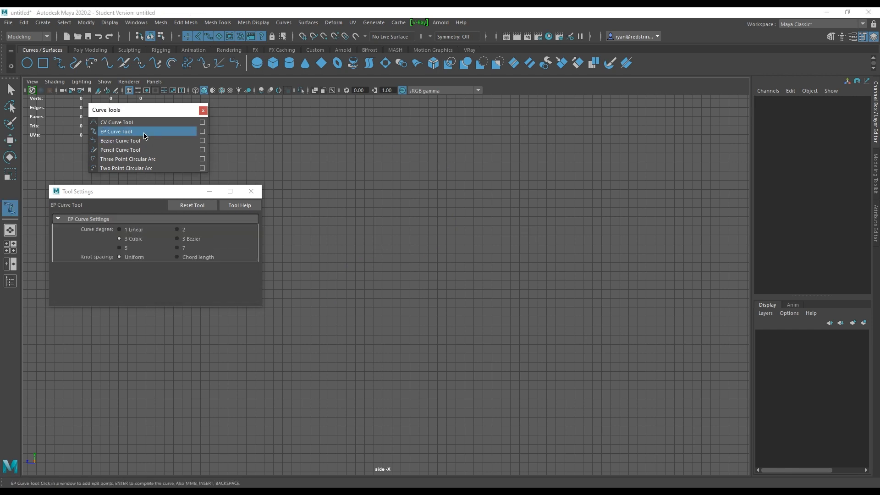
pyautogui.click(189, 240)
pyautogui.click(318, 314)
pyautogui.moveTo(373, 232); pyautogui.dragTo(393, 221)
pyautogui.click(448, 253)
pyautogui.moveTo(462, 280); pyautogui.dragTo(448, 254)
pyautogui.moveTo(408, 226); pyautogui.dragTo(439, 301)
pyautogui.click(403, 314)
pyautogui.click(377, 401)
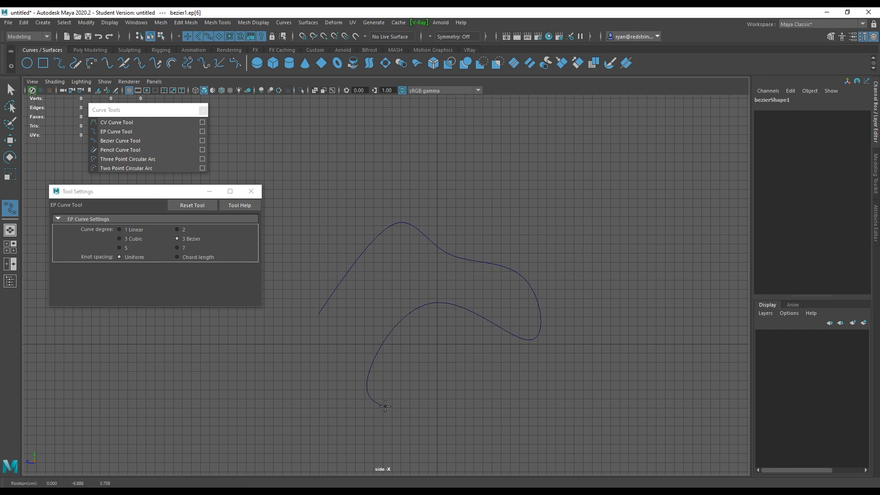
# Continue the Bezier EP curve around a wide lower bowl, finish it and delete it
pyautogui.click(415, 423)
pyautogui.moveTo(455, 437); pyautogui.dragTo(485, 422)
pyautogui.press('Return')
pyautogui.press('w')
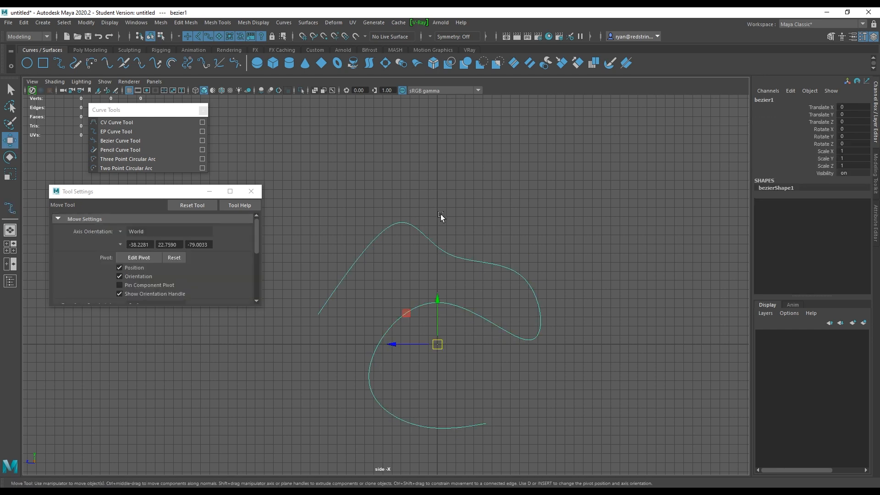
pyautogui.press('Delete')
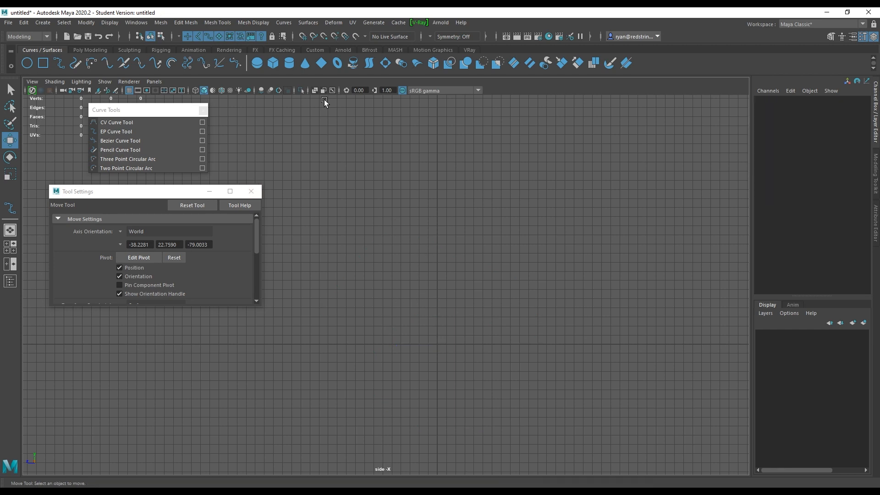
# Set the EP Curve Tool to degree 5 and start a wide curve arching over and down its far side
pyautogui.click(128, 132)
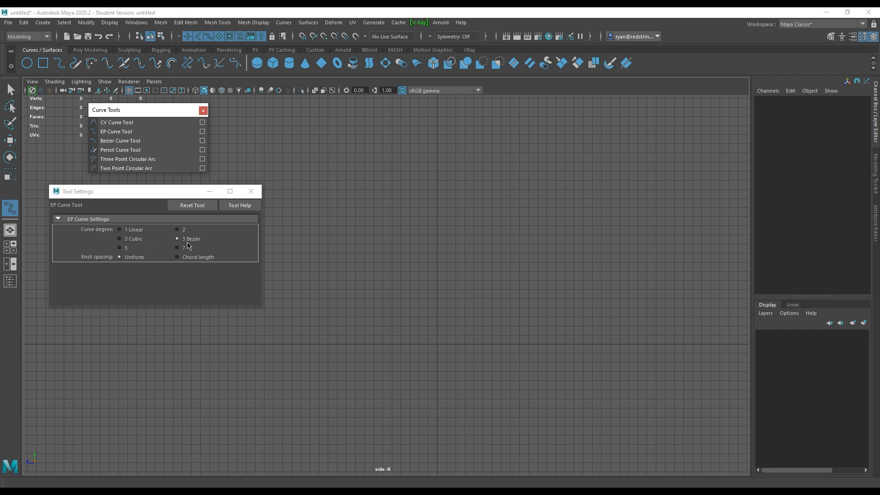
pyautogui.click(120, 248)
pyautogui.click(313, 333)
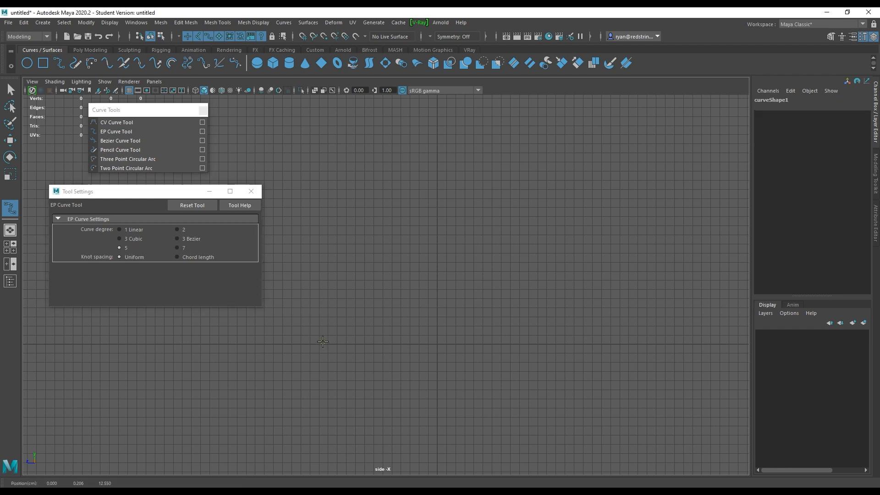
pyautogui.click(338, 241)
pyautogui.click(414, 215)
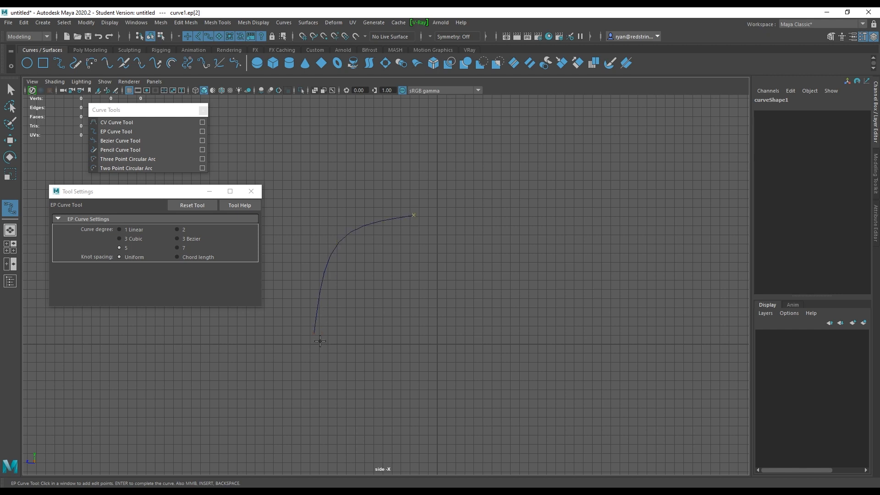
pyautogui.click(536, 257)
pyautogui.click(541, 386)
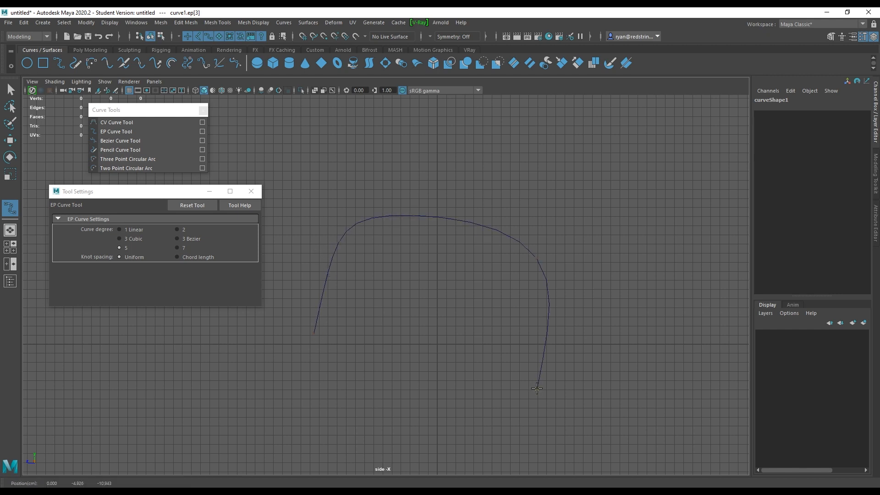
# Spiral the degree 5 curve inward to an end point near the centre, then finish and delete it
pyautogui.click(473, 405)
pyautogui.click(433, 285)
pyautogui.moveTo(452, 265)
pyautogui.mouseDown()
pyautogui.moveTo(464, 279)
pyautogui.moveTo(469, 337)
pyautogui.mouseUp()
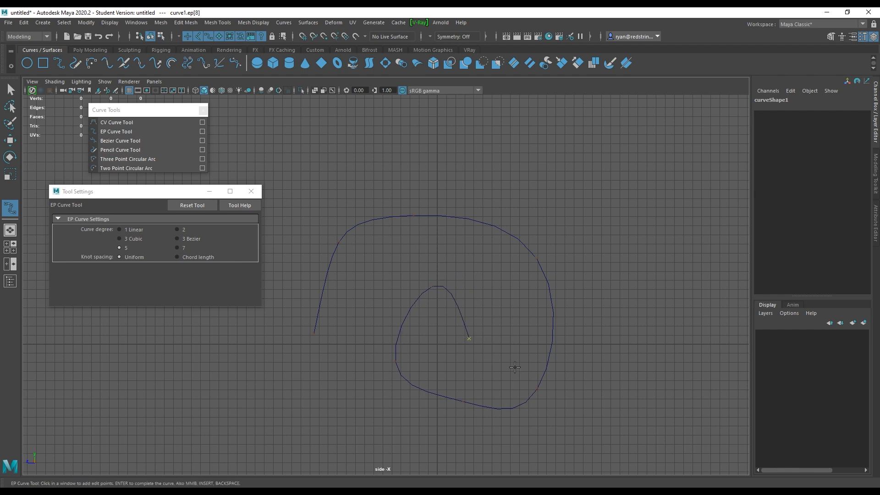
pyautogui.press('w')
pyautogui.press('Delete')
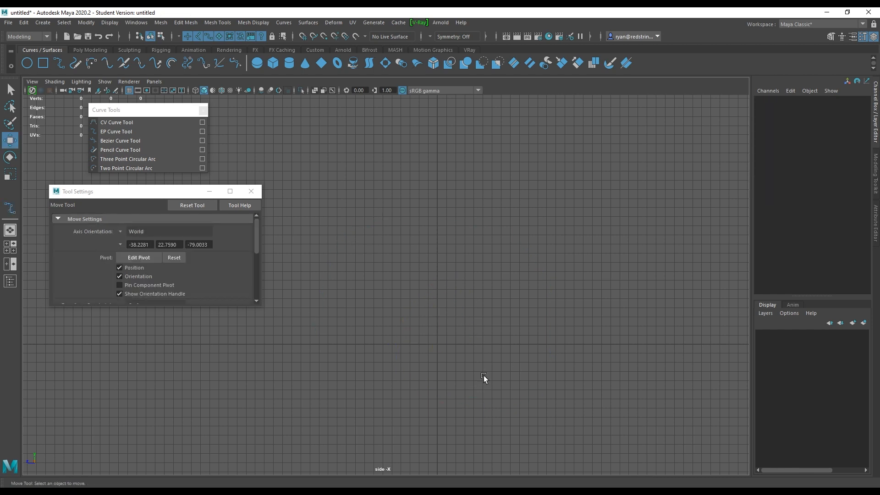
# Draw a degree 7 EP curve that arches over, curls back underneath and ends in a short wavy tail
pyautogui.click(150, 132)
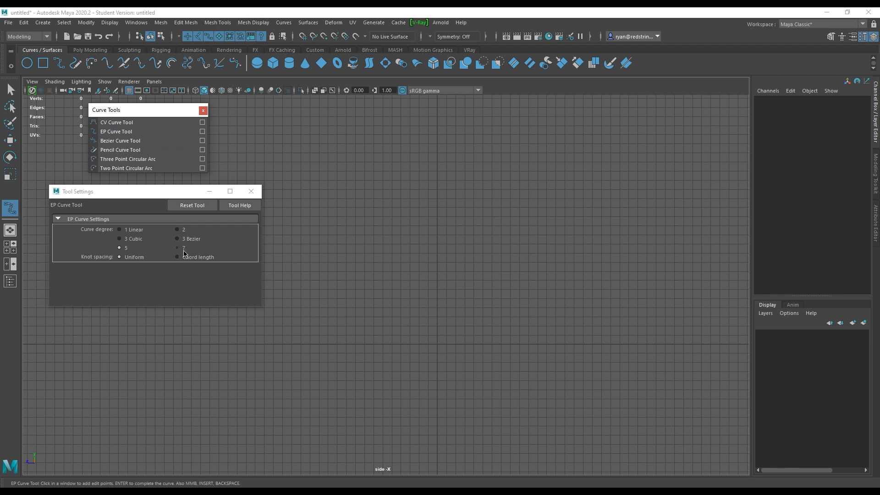
pyautogui.click(184, 249)
pyautogui.click(314, 330)
pyautogui.click(352, 271)
pyautogui.click(441, 231)
pyautogui.click(507, 255)
pyautogui.click(519, 293)
pyautogui.click(514, 342)
pyautogui.click(479, 365)
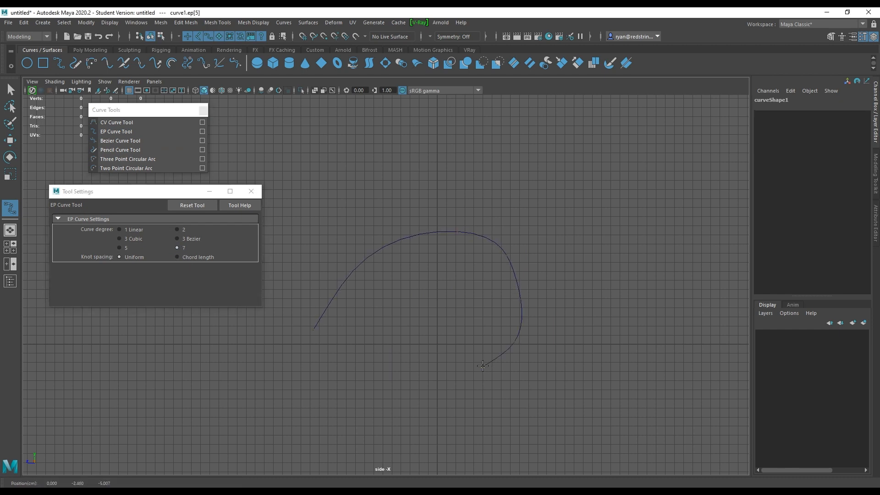
pyautogui.moveTo(440, 350); pyautogui.dragTo(387, 347)
pyautogui.click(375, 358)
pyautogui.press('w')
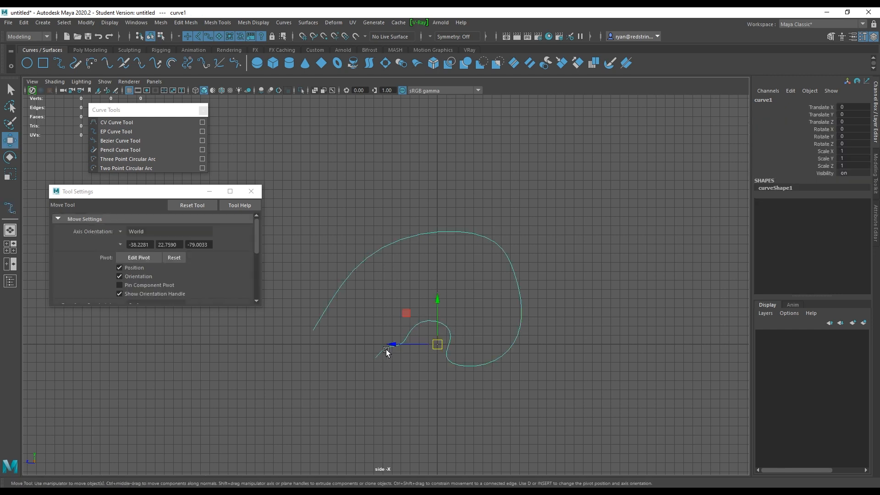
# Reshape the degree 7 curve's arch and far side by moving its control vertices, then return to object selection and delete the curve
pyautogui.moveTo(397, 299); pyautogui.dragTo(352, 271, button='right')
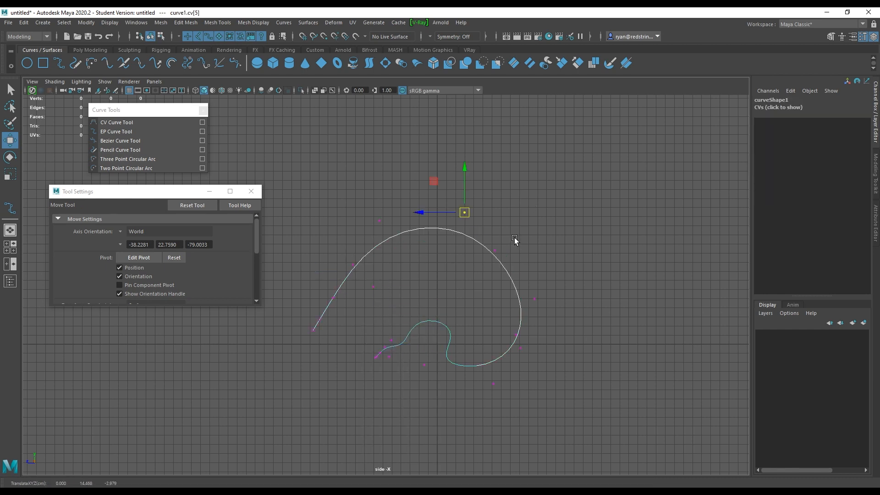
pyautogui.moveTo(515, 237)
pyautogui.mouseDown()
pyautogui.moveTo(469, 257)
pyautogui.moveTo(510, 238)
pyautogui.mouseUp()
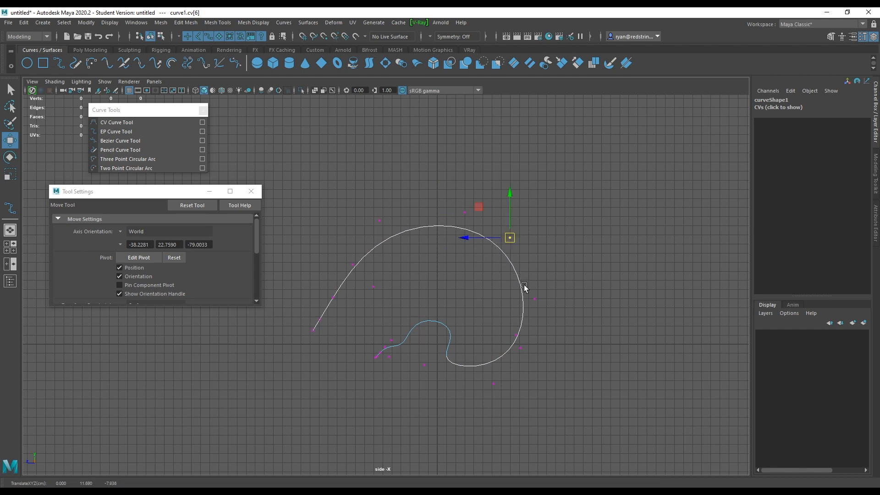
pyautogui.moveTo(519, 276); pyautogui.dragTo(553, 282)
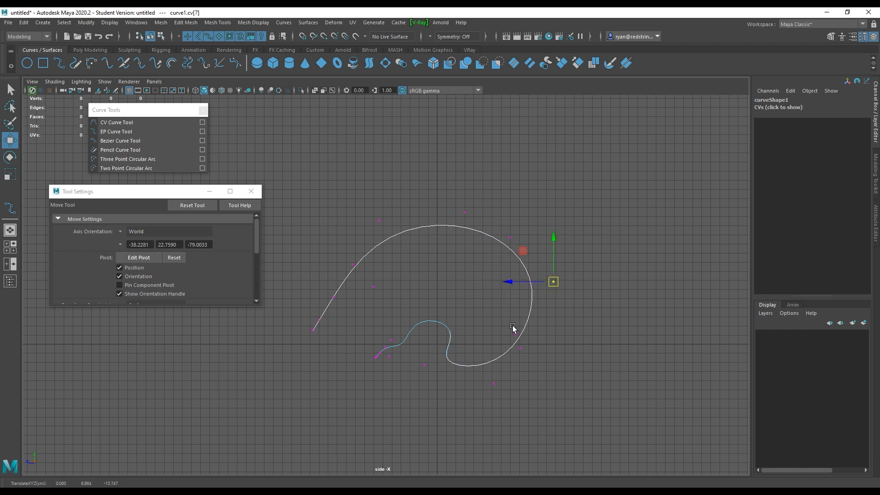
pyautogui.moveTo(515, 328); pyautogui.dragTo(496, 310)
pyautogui.click(521, 348)
pyautogui.moveTo(521, 349); pyautogui.dragTo(555, 358)
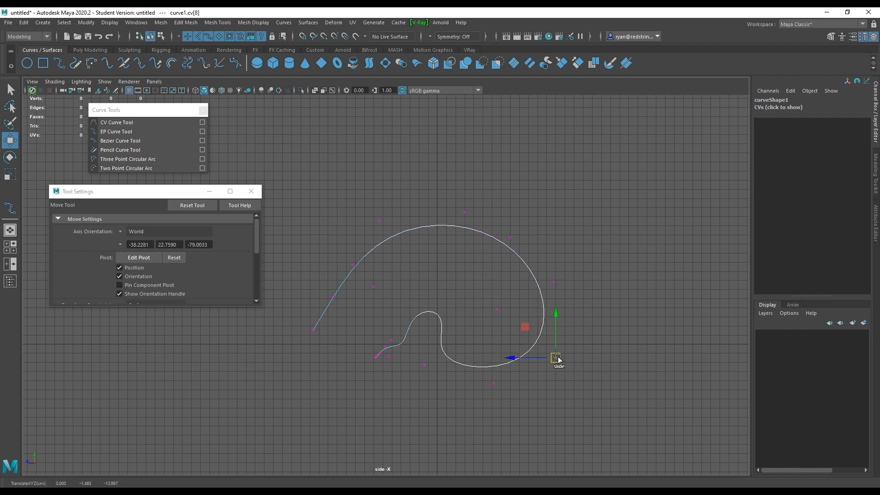
pyautogui.moveTo(485, 236); pyautogui.dragTo(531, 227, button='right')
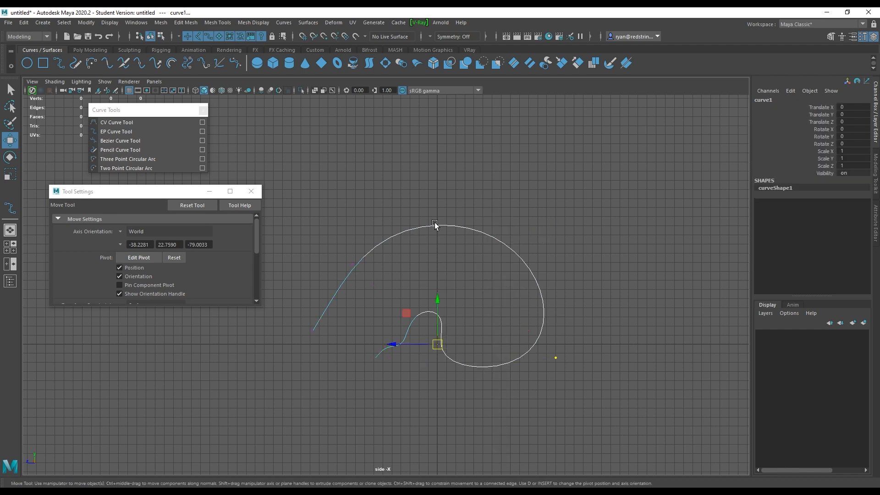
pyautogui.press('Delete')
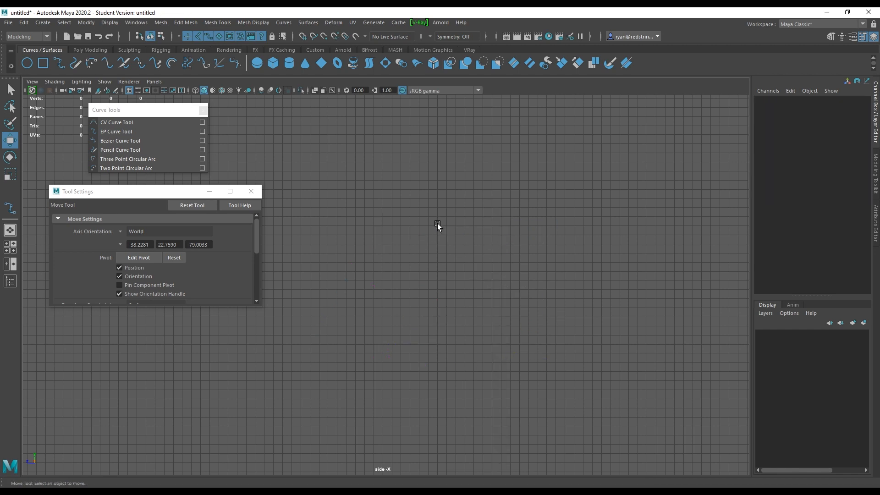
# Reset the EP Curve Tool to 3 Cubic with uniform knot spacing and close its settings
pyautogui.click(116, 132)
pyautogui.click(192, 205)
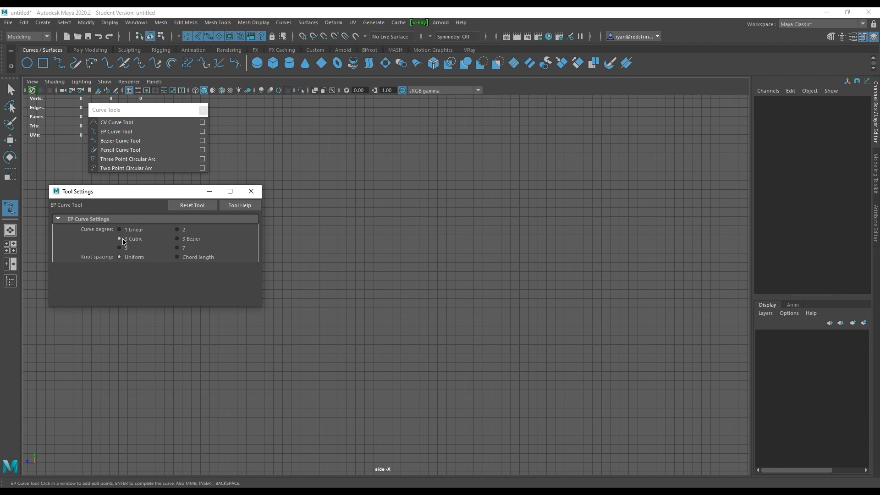
pyautogui.click(252, 191)
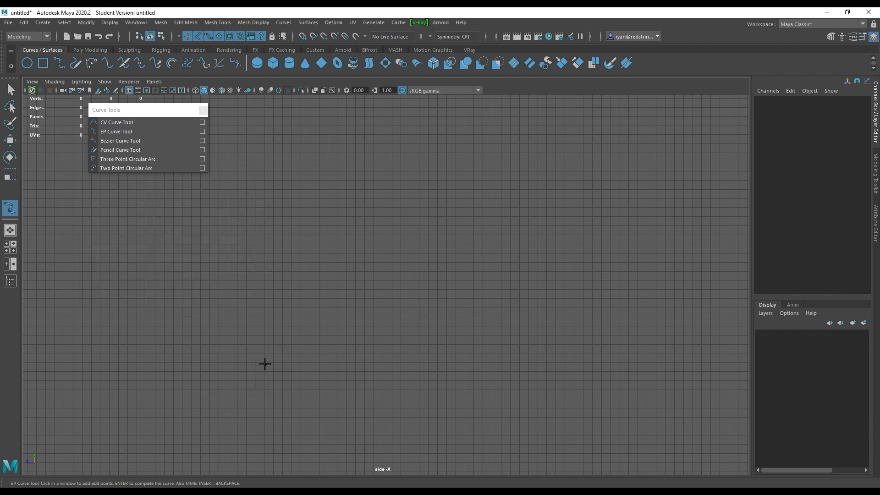
# Start a cubic EP curve with a rounded rise, a long nearly flat stretch and a tight turn back at its upper end
pyautogui.click(225, 333)
pyautogui.moveTo(252, 257); pyautogui.dragTo(245, 273)
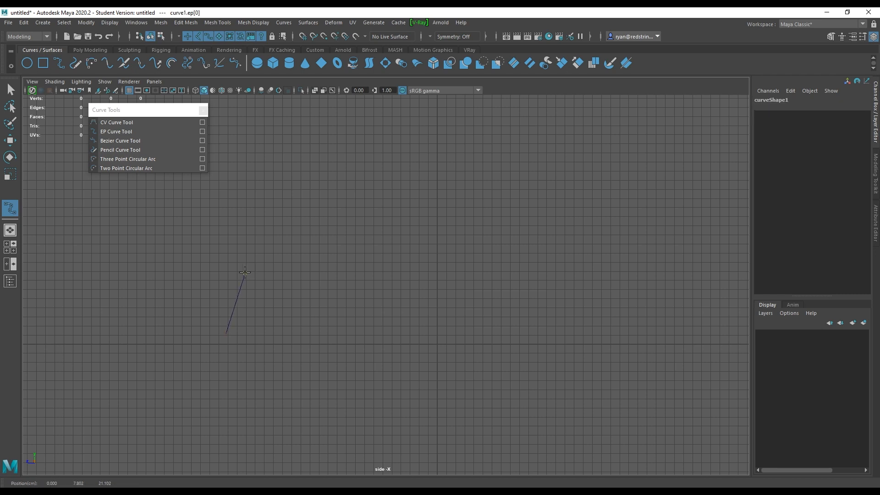
pyautogui.click(319, 256)
pyautogui.click(319, 256)
pyautogui.click(369, 253)
pyautogui.moveTo(380, 244); pyautogui.dragTo(384, 231)
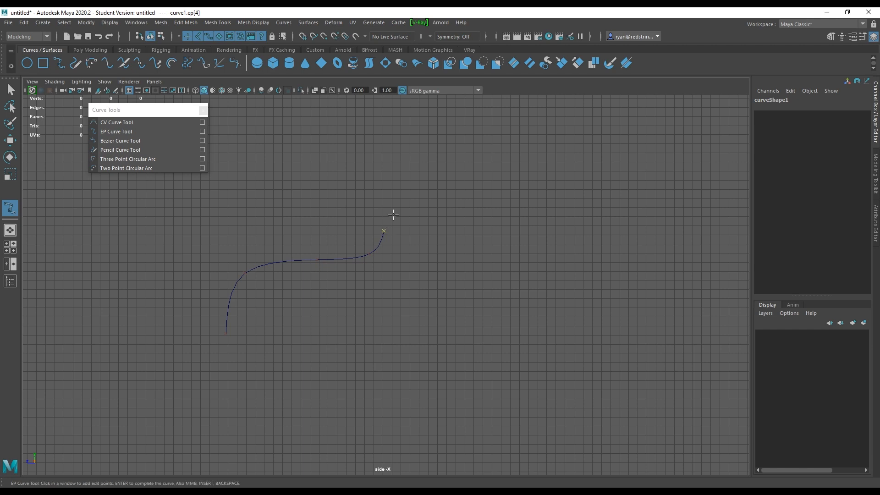
pyautogui.click(384, 216)
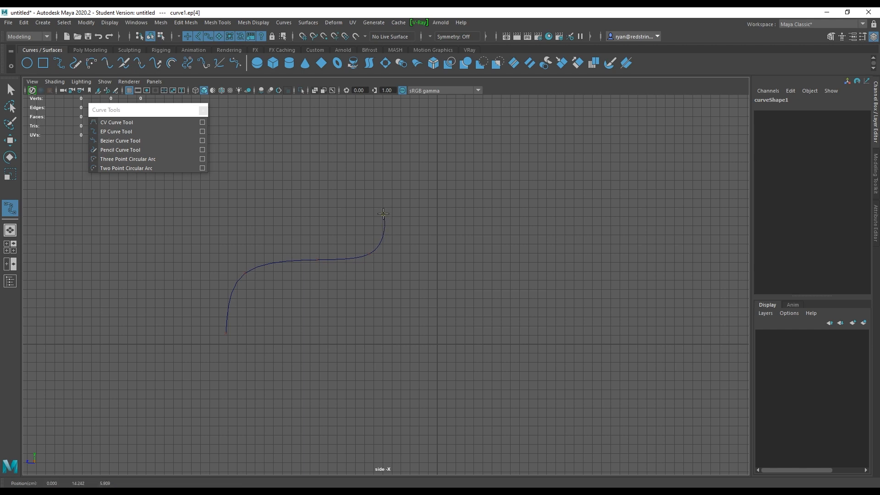
pyautogui.click(373, 210)
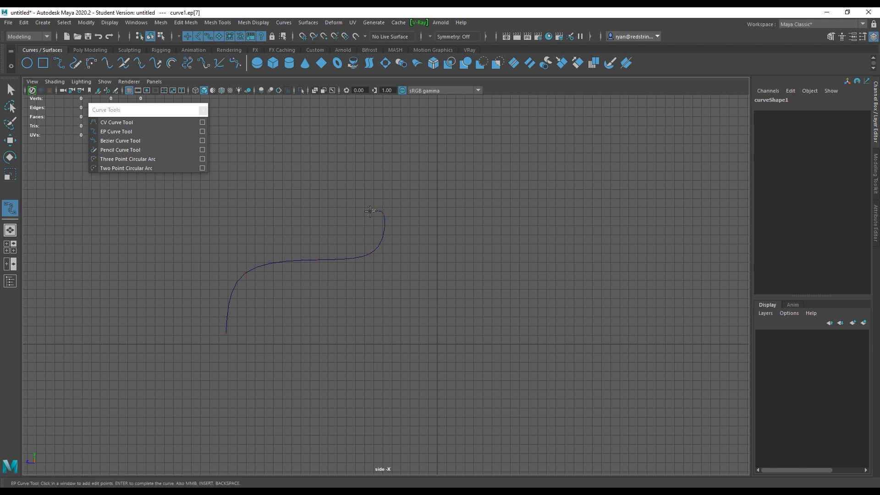
# Finish the cubic EP curve with a small hook, a sweep back up and over, and a long descending far end
pyautogui.click(369, 212)
pyautogui.click(360, 228)
pyautogui.click(342, 198)
pyautogui.click(356, 160)
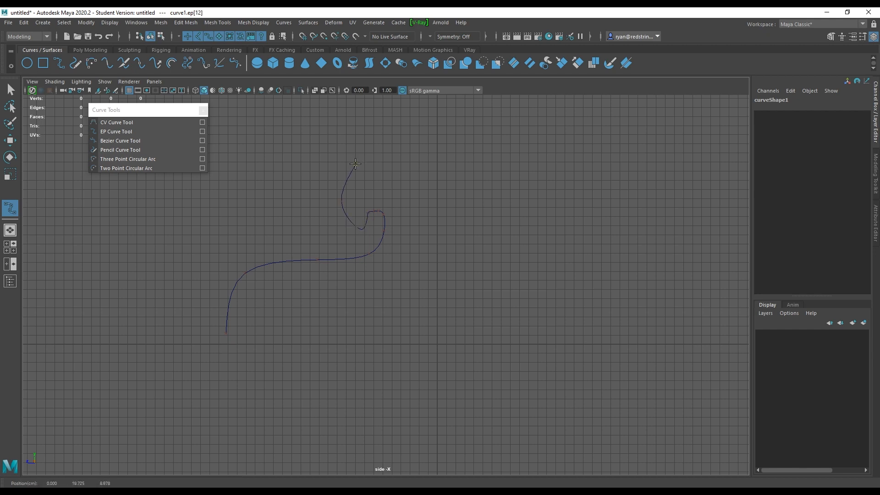
pyautogui.moveTo(433, 137); pyautogui.dragTo(415, 138)
pyautogui.moveTo(476, 139)
pyautogui.mouseDown()
pyautogui.moveTo(486, 138)
pyautogui.moveTo(468, 123)
pyautogui.mouseUp()
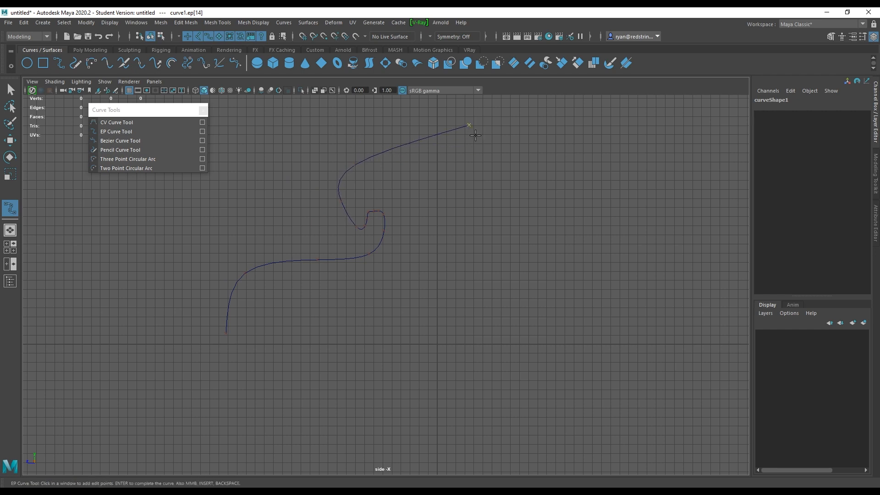
pyautogui.click(560, 225)
pyautogui.press('w')
# Switch to the curve's control vertices and shift the two beneath the small hook to round its underside
pyautogui.moveTo(395, 177); pyautogui.dragTo(341, 178, button='right')
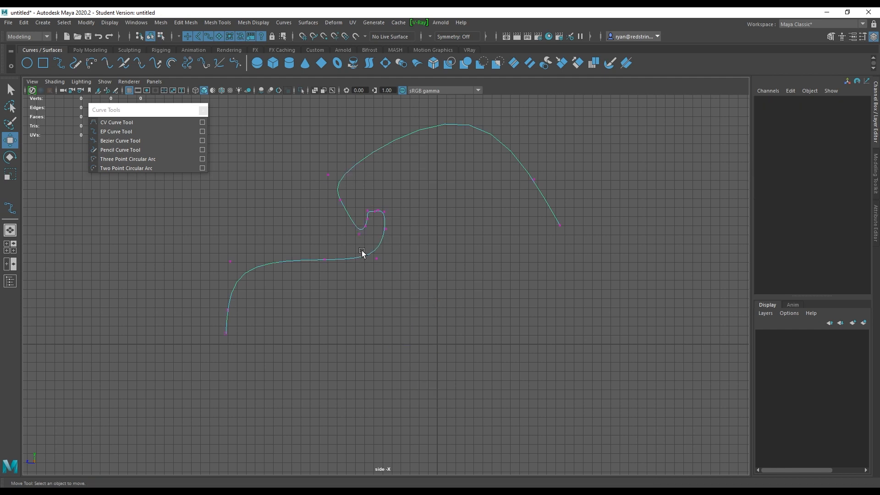
pyautogui.click(355, 231)
pyautogui.moveTo(356, 230); pyautogui.dragTo(349, 228)
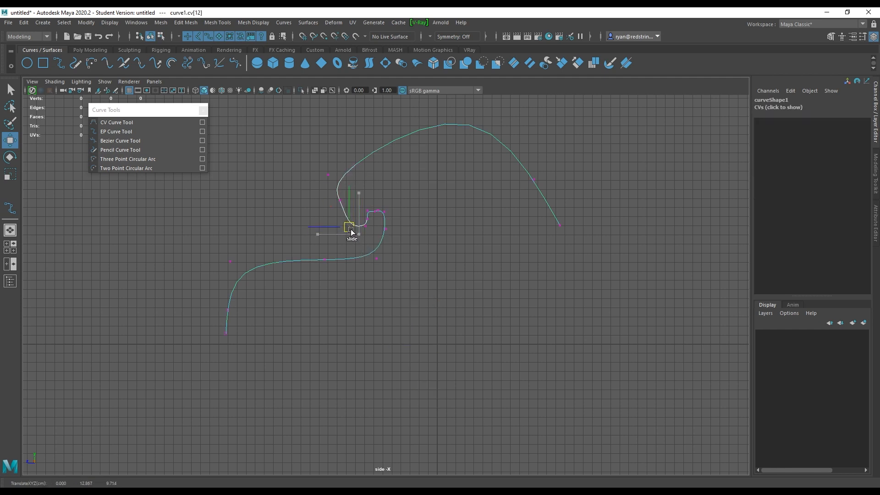
pyautogui.click(364, 228)
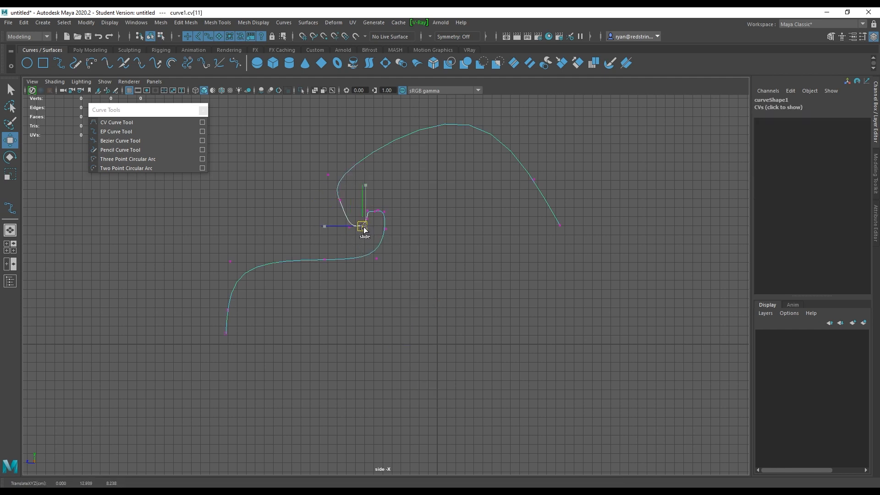
pyautogui.click(396, 203)
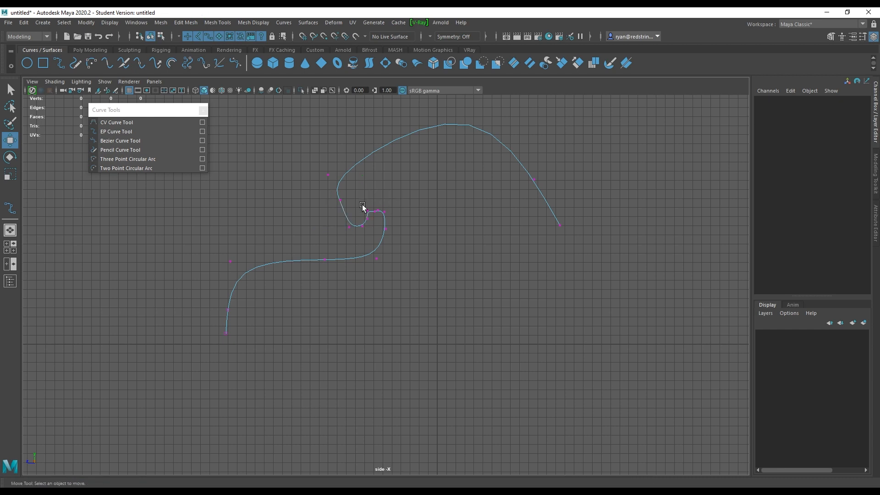
# Scale the control vertices flat at the hook's top edge and both its sides to make the top level and the sides vertical
pyautogui.moveTo(362, 204); pyautogui.dragTo(398, 216)
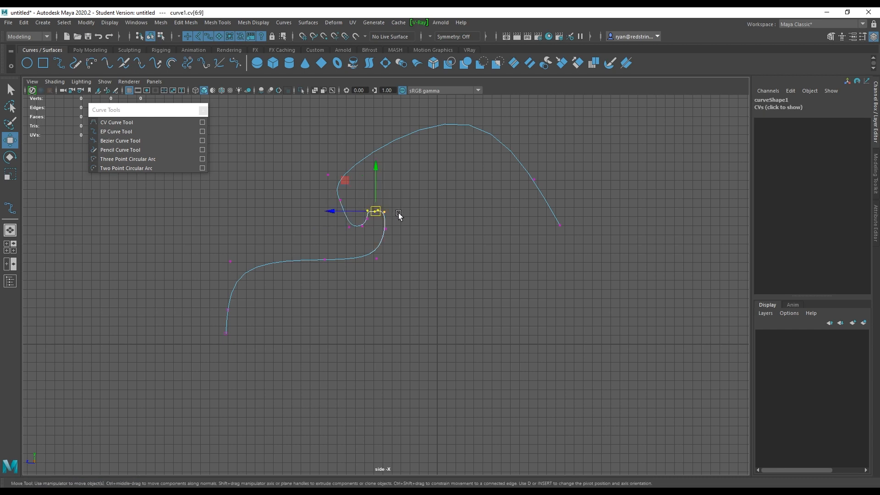
pyautogui.press('r')
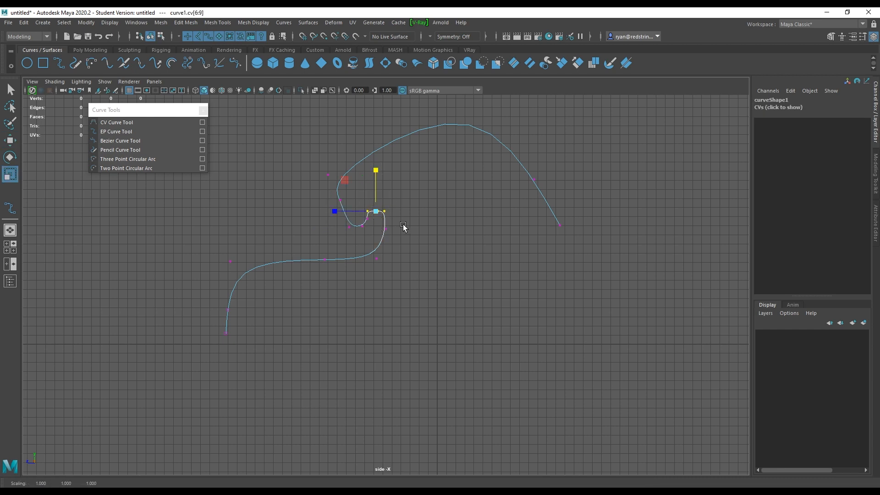
pyautogui.click(405, 230)
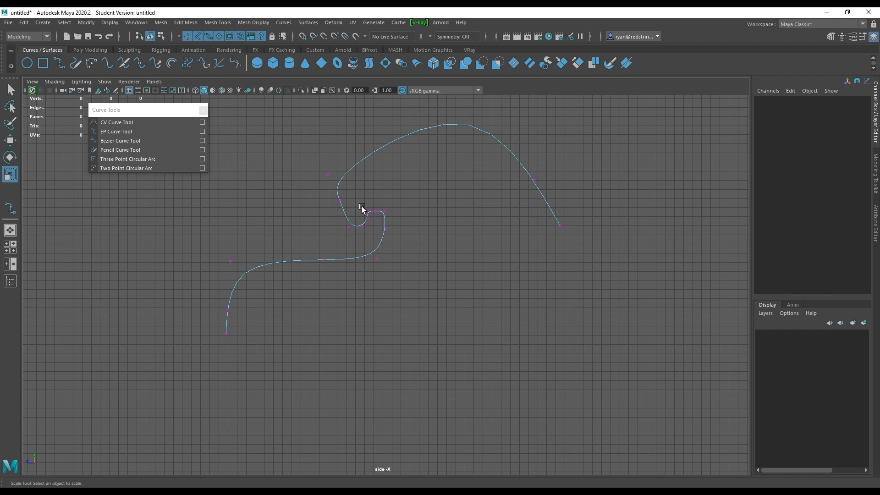
pyautogui.moveTo(361, 204); pyautogui.dragTo(369, 230)
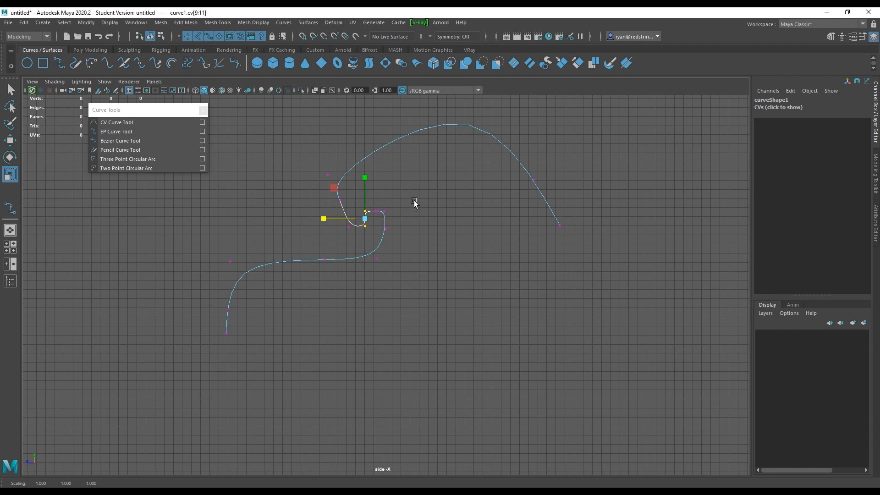
pyautogui.moveTo(416, 196); pyautogui.dragTo(383, 252)
pyautogui.moveTo(343, 220); pyautogui.dragTo(405, 219)
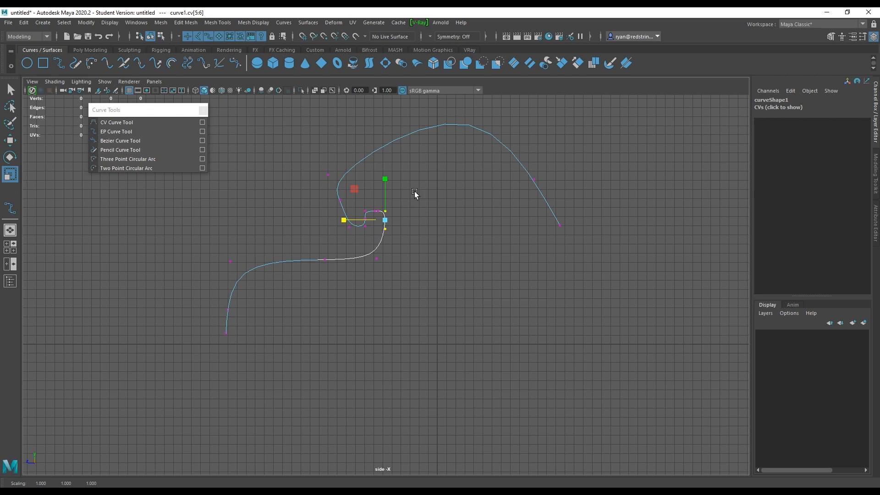
pyautogui.press('w')
pyautogui.click(399, 215)
# Sharpen both upper corners of the hook by moving the neighbouring control vertices along the edges close to each corner
pyautogui.scroll(2, 398, 212)
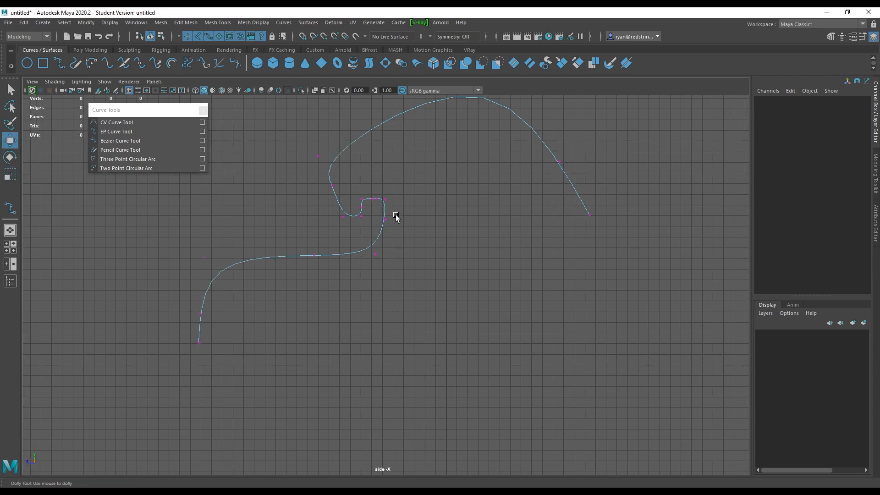
pyautogui.scroll(3, 396, 216)
pyautogui.keyDown('alt'); pyautogui.moveTo(397, 216); pyautogui.dragTo(413, 334, button='middle'); pyautogui.keyUp('alt')
pyautogui.scroll(3, 404, 321)
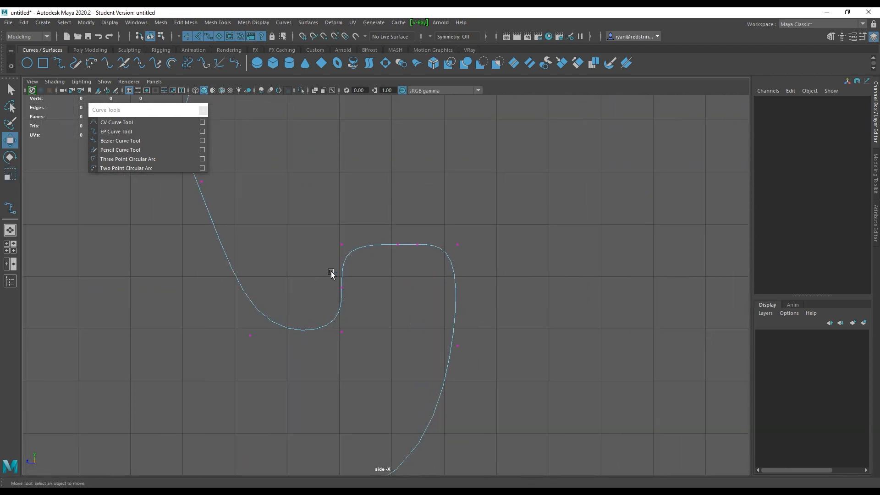
pyautogui.moveTo(384, 230); pyautogui.dragTo(314, 234)
pyautogui.moveTo(329, 281); pyautogui.dragTo(368, 299)
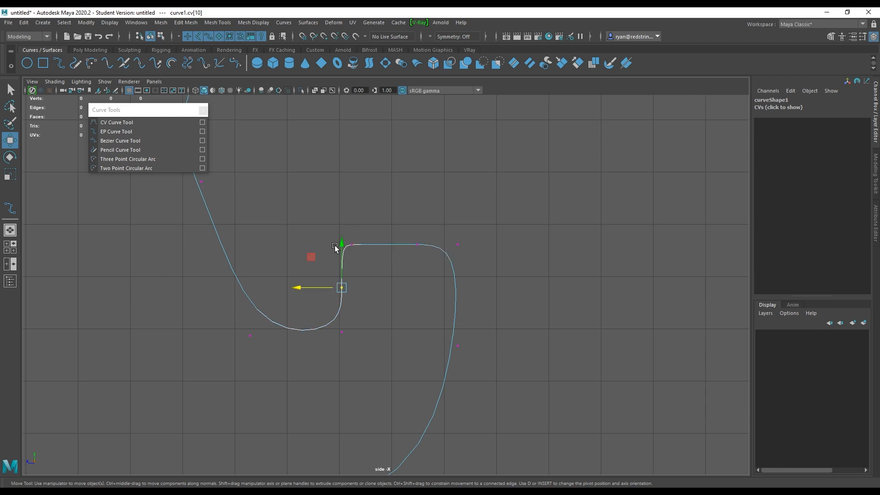
pyautogui.moveTo(336, 248); pyautogui.dragTo(341, 216)
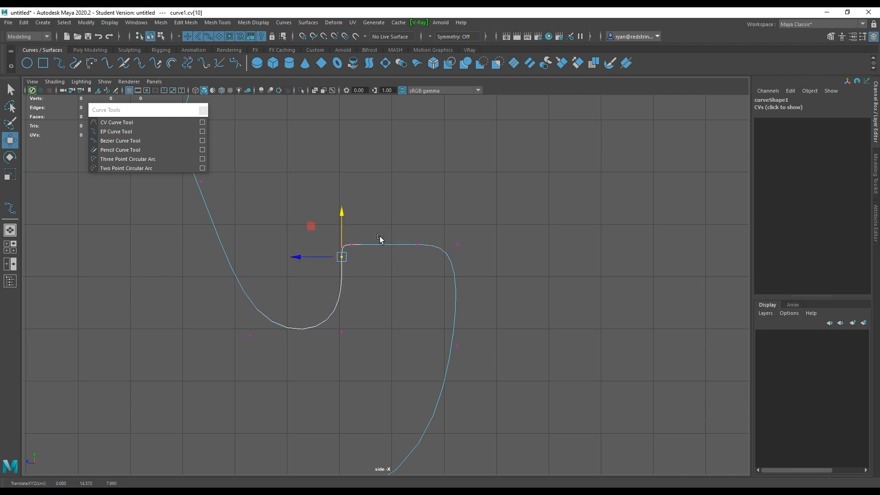
pyautogui.moveTo(402, 232); pyautogui.dragTo(418, 265)
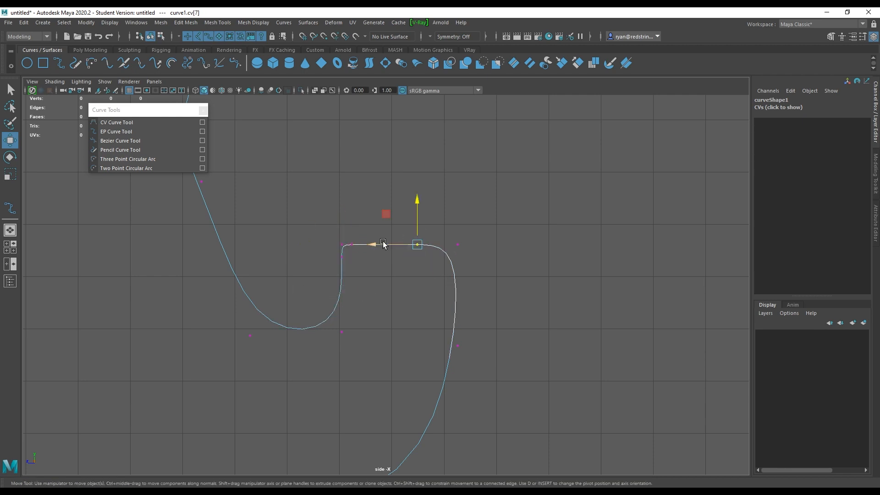
pyautogui.moveTo(375, 246); pyautogui.dragTo(404, 246)
pyautogui.moveTo(451, 338); pyautogui.dragTo(477, 366)
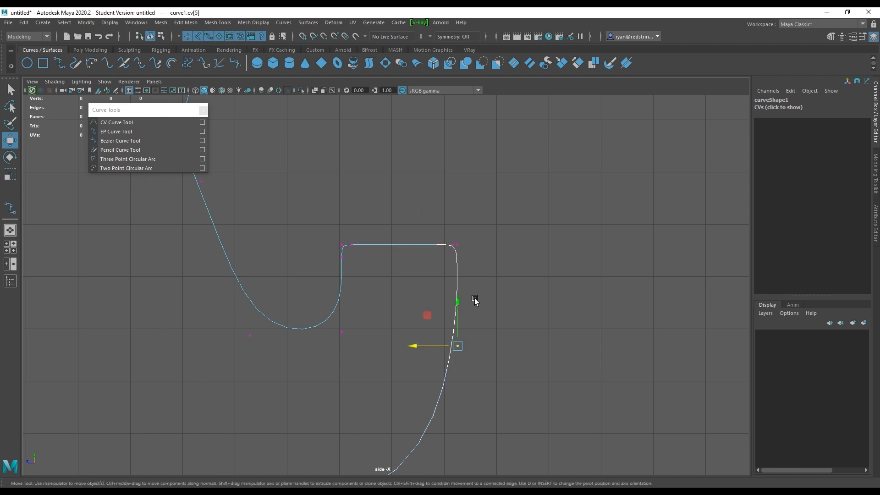
pyautogui.moveTo(460, 306); pyautogui.dragTo(464, 216)
# Move the two control vertices on the outer side of the curl outward to round it, then return to object selection
pyautogui.keyDown('alt'); pyautogui.moveTo(482, 339); pyautogui.dragTo(383, 270, button='right'); pyautogui.keyUp('alt')
pyautogui.moveTo(364, 255); pyautogui.dragTo(334, 261)
pyautogui.moveTo(340, 262); pyautogui.dragTo(317, 267)
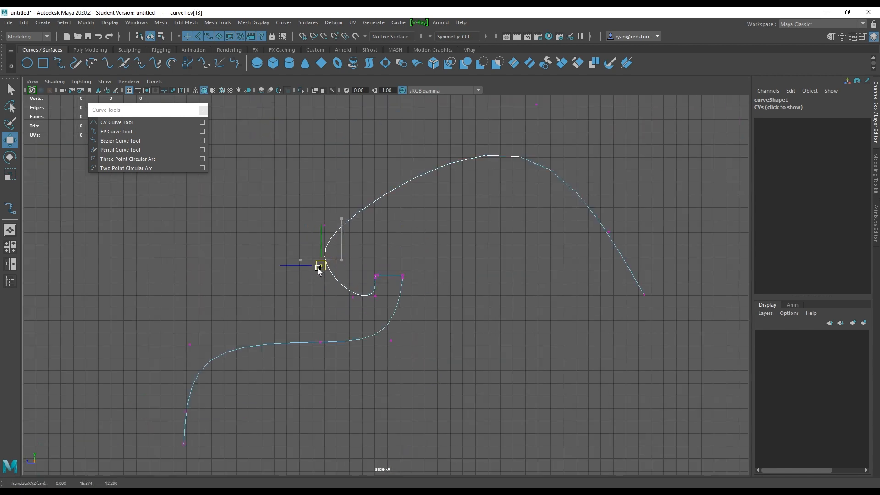
pyautogui.click(354, 298)
pyautogui.moveTo(356, 301); pyautogui.dragTo(339, 303)
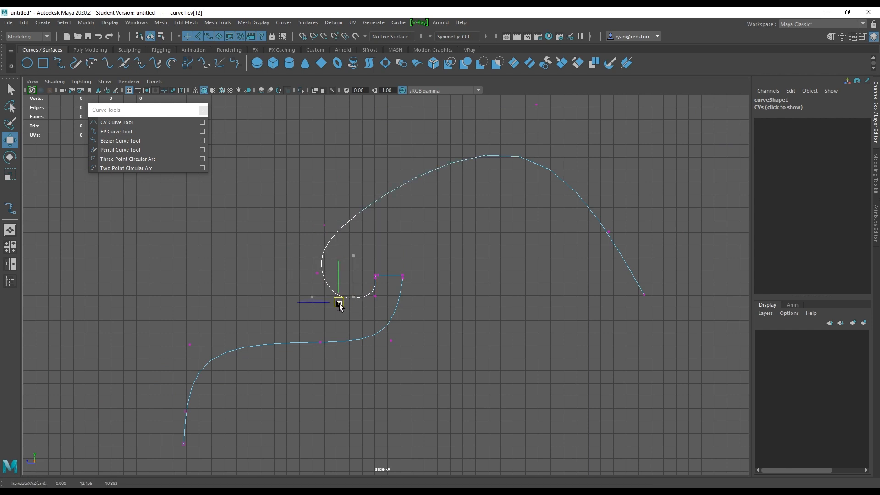
pyautogui.keyDown('alt'); pyautogui.moveTo(597, 200); pyautogui.dragTo(483, 215, button='right'); pyautogui.keyUp('alt')
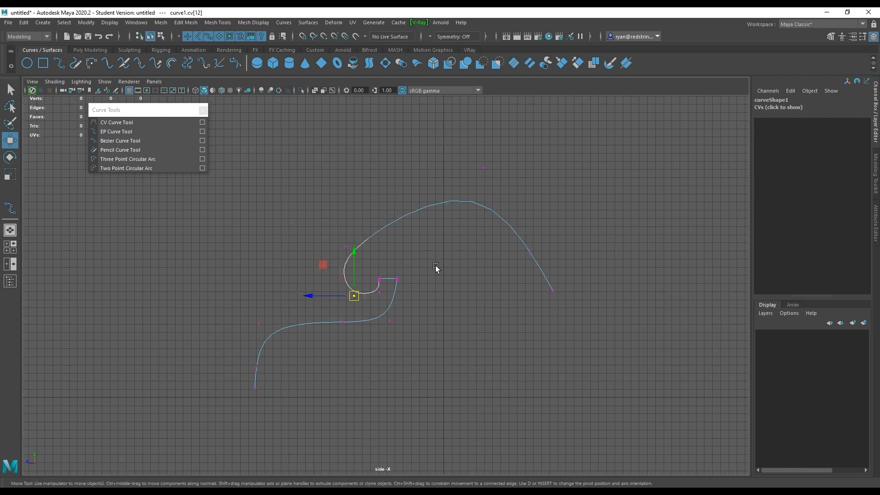
pyautogui.moveTo(397, 218); pyautogui.dragTo(431, 210, button='right')
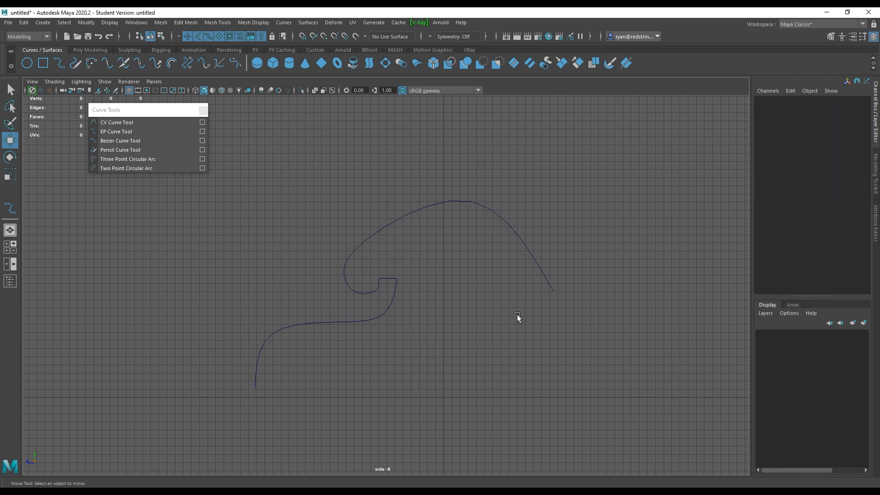
# In the perspective view, duplicate the curve and space the original and copy apart along X, at -15.599 and 21.674
pyautogui.press('space')
pyautogui.press('space')
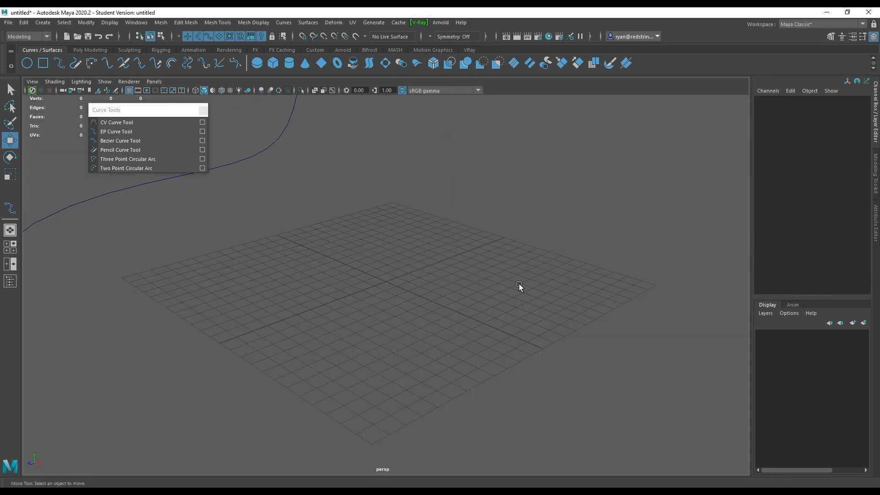
pyautogui.keyDown('alt'); pyautogui.moveTo(519, 284); pyautogui.dragTo(391, 201, button='right'); pyautogui.keyUp('alt')
pyautogui.keyDown('alt'); pyautogui.moveTo(391, 201); pyautogui.dragTo(426, 248, button='middle'); pyautogui.keyUp('alt')
pyautogui.moveTo(419, 270)
pyautogui.keyDown('alt'); pyautogui.mouseDown()
pyautogui.moveTo(516, 267)
pyautogui.moveTo(367, 254)
pyautogui.moveTo(488, 283)
pyautogui.moveTo(467, 314)
pyautogui.moveTo(412, 299)
pyautogui.moveTo(344, 257)
pyautogui.moveTo(424, 264)
pyautogui.moveTo(420, 293)
pyautogui.moveTo(412, 271)
pyautogui.moveTo(403, 278)
pyautogui.mouseUp(); pyautogui.keyUp('alt')
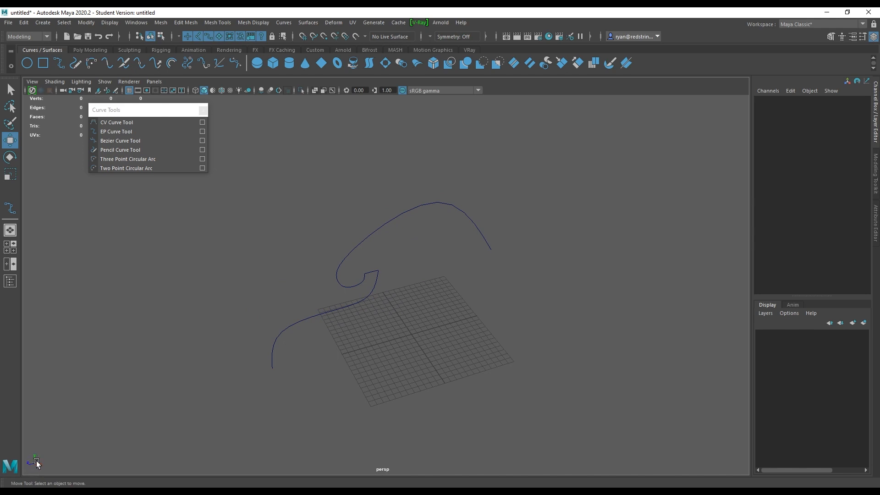
pyautogui.click(393, 219)
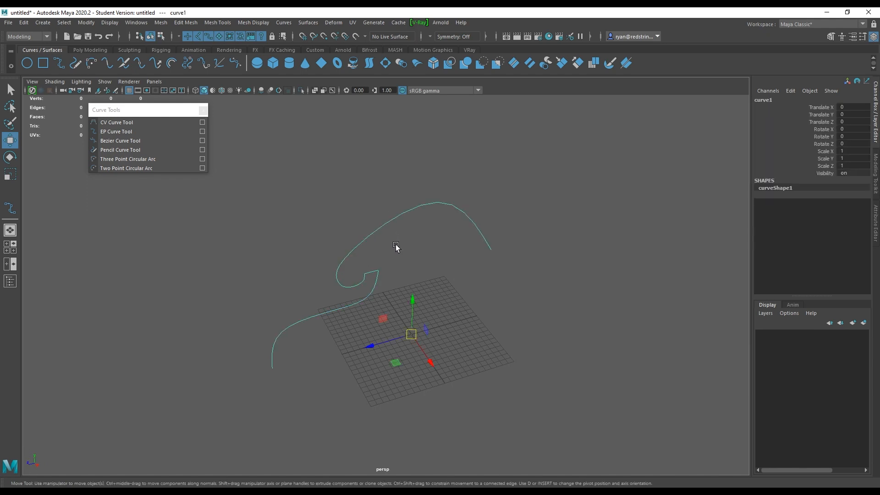
pyautogui.keyDown('alt'); pyautogui.moveTo(397, 248); pyautogui.dragTo(404, 289); pyautogui.keyUp('alt')
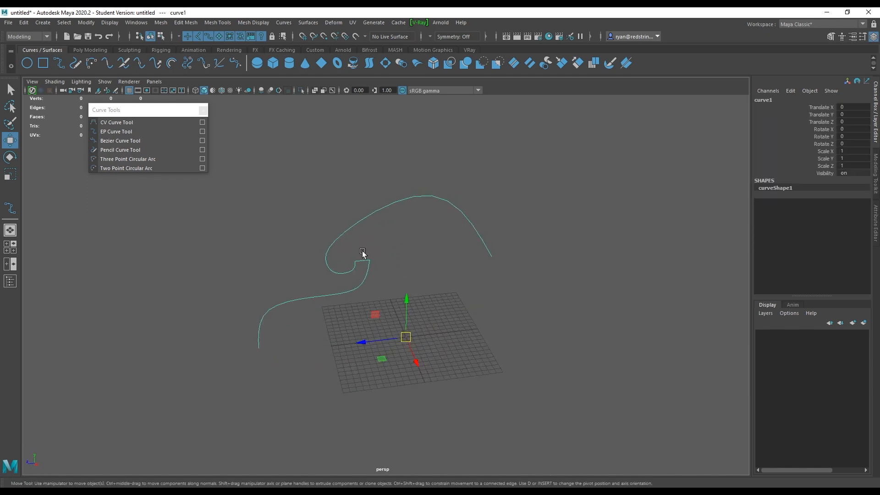
pyautogui.keyDown('alt'); pyautogui.moveTo(453, 323); pyautogui.dragTo(375, 274, button='right'); pyautogui.keyUp('alt')
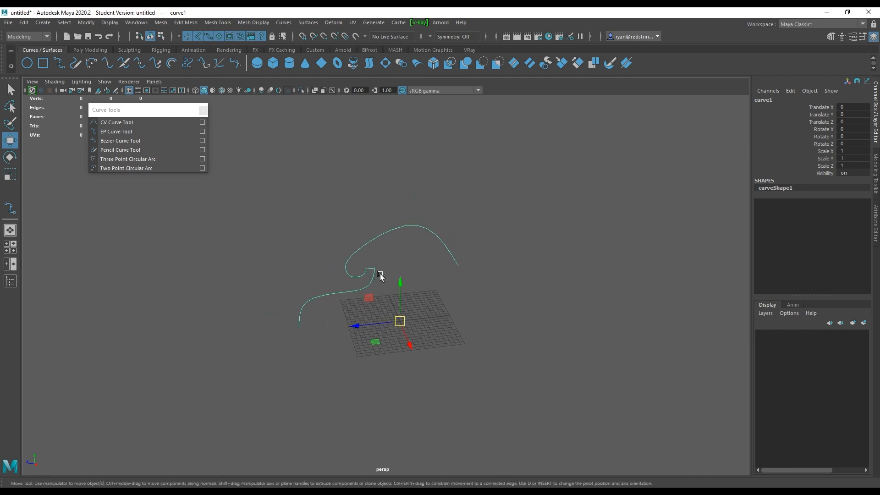
pyautogui.keyDown('alt'); pyautogui.moveTo(368, 297); pyautogui.dragTo(442, 320); pyautogui.keyUp('alt')
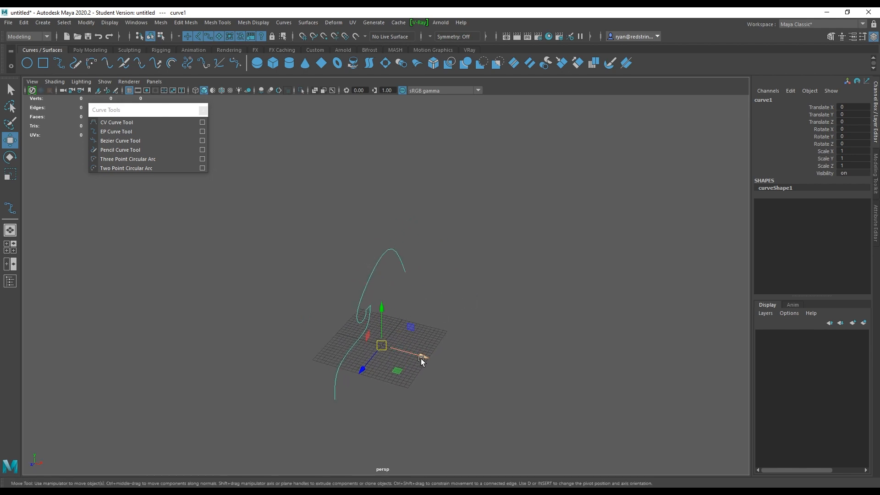
pyautogui.moveTo(420, 357); pyautogui.dragTo(514, 387)
pyautogui.hotkey('ctrl', 'd')
pyautogui.click(328, 252)
pyautogui.keyDown('alt'); pyautogui.moveTo(356, 279); pyautogui.dragTo(320, 311); pyautogui.keyUp('alt')
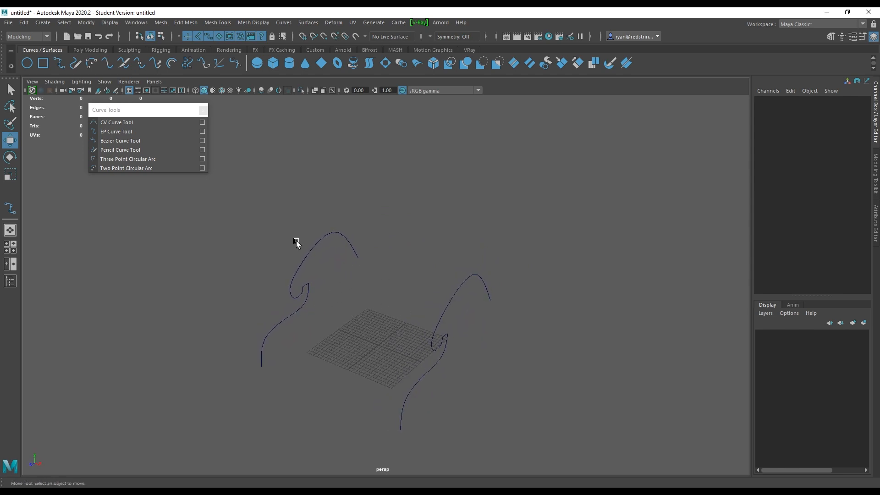
# Select both curves, loft a surface between them and clear the selection
pyautogui.moveTo(296, 243); pyautogui.dragTo(324, 261)
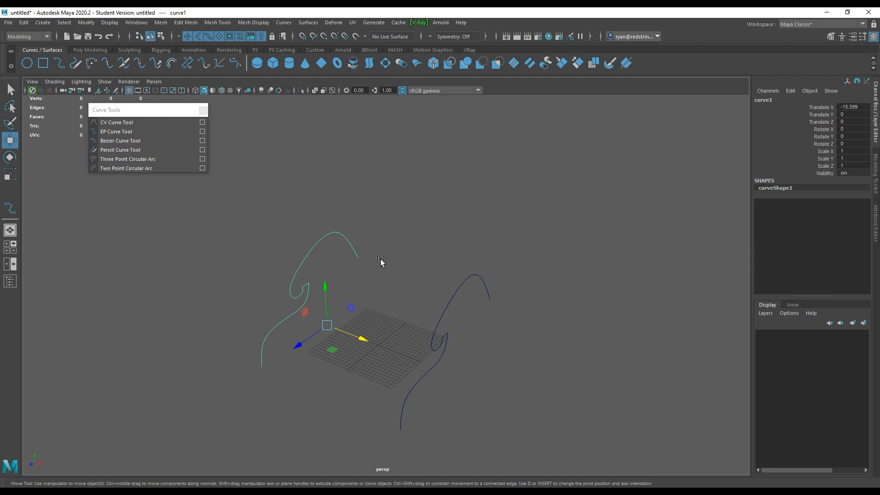
pyautogui.keyDown('alt'); pyautogui.moveTo(393, 320); pyautogui.dragTo(413, 318); pyautogui.keyUp('alt')
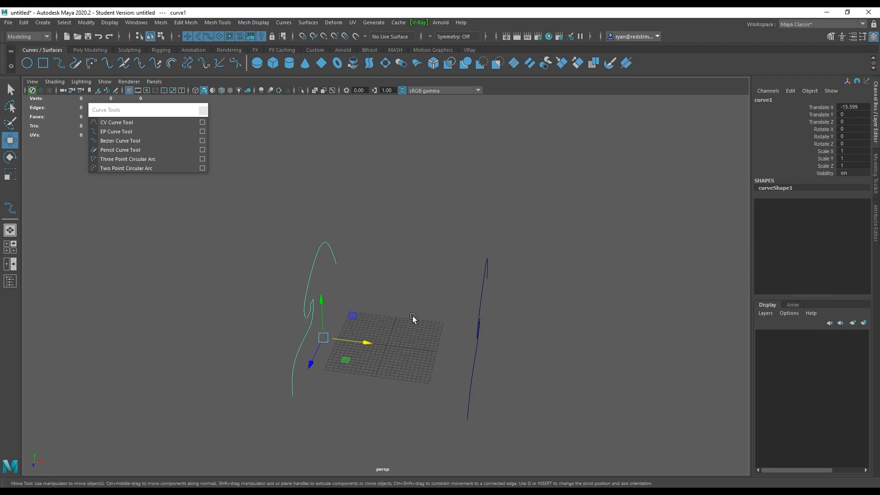
pyautogui.moveTo(469, 291)
pyautogui.keyDown('alt'); pyautogui.mouseDown()
pyautogui.moveTo(442, 289)
pyautogui.moveTo(450, 261)
pyautogui.moveTo(460, 285)
pyautogui.mouseUp(); pyautogui.keyUp('alt')
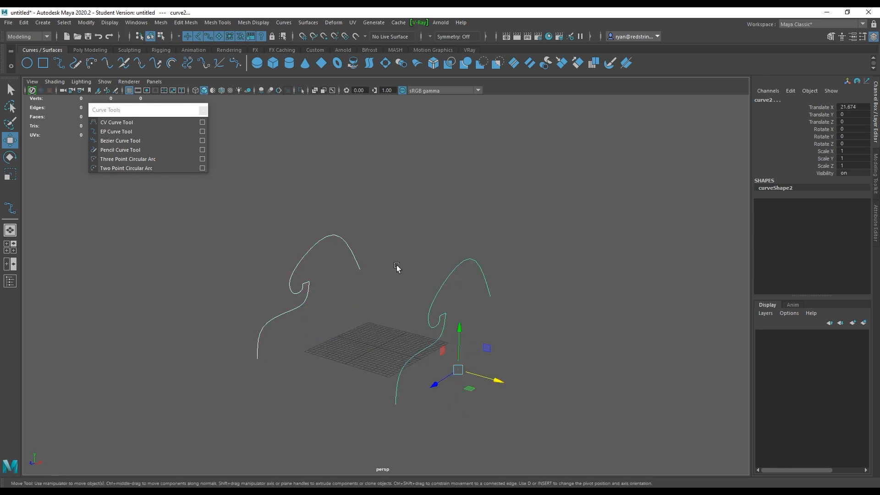
pyautogui.click(308, 22)
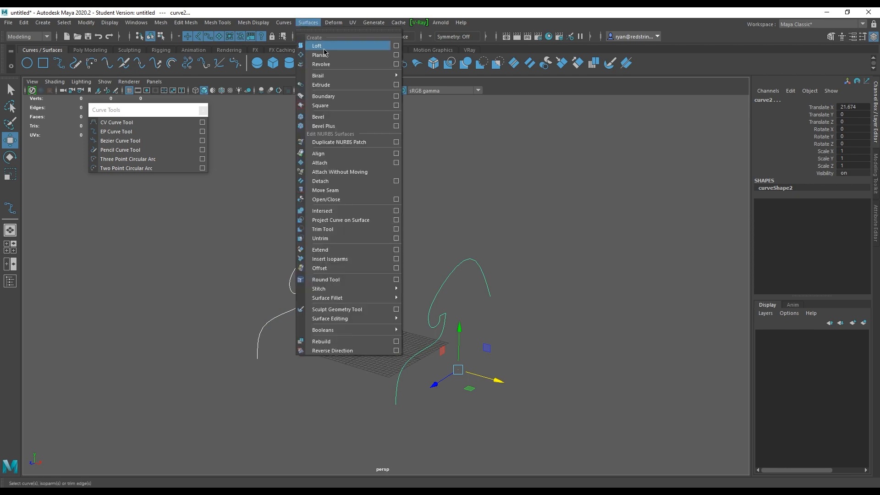
pyautogui.click(338, 50)
pyautogui.click(491, 291)
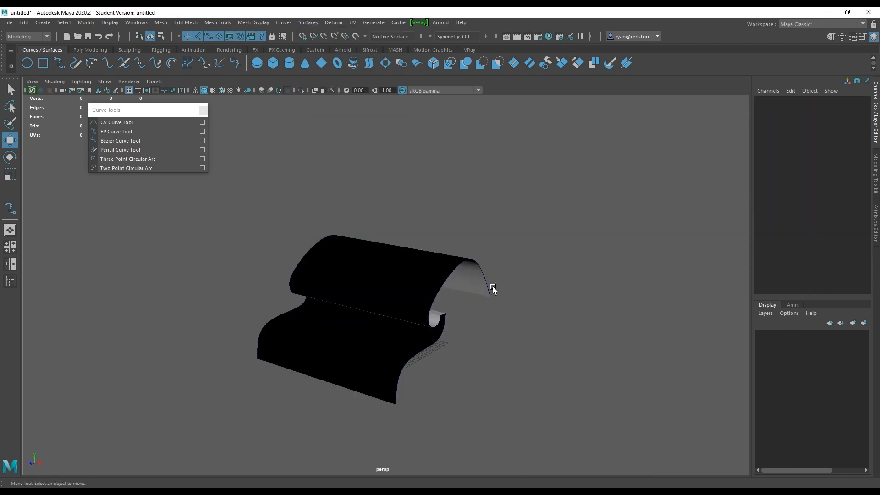
# Examine the lofted surface from its front, end and underside, including the sharp-cornered step and the curl
pyautogui.keyDown('alt'); pyautogui.moveTo(491, 291); pyautogui.dragTo(377, 276); pyautogui.keyUp('alt')
pyautogui.keyDown('alt'); pyautogui.moveTo(377, 276); pyautogui.dragTo(483, 314, button='right'); pyautogui.keyUp('alt')
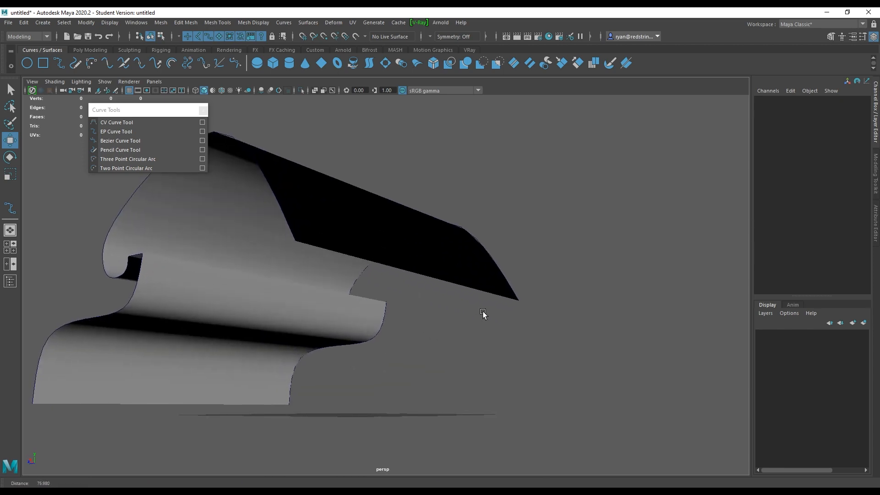
pyautogui.keyDown('alt'); pyautogui.moveTo(310, 282); pyautogui.dragTo(429, 300); pyautogui.keyUp('alt')
pyautogui.scroll(-5, 454, 316)
pyautogui.keyDown('alt'); pyautogui.moveTo(482, 316); pyautogui.dragTo(440, 314); pyautogui.keyUp('alt')
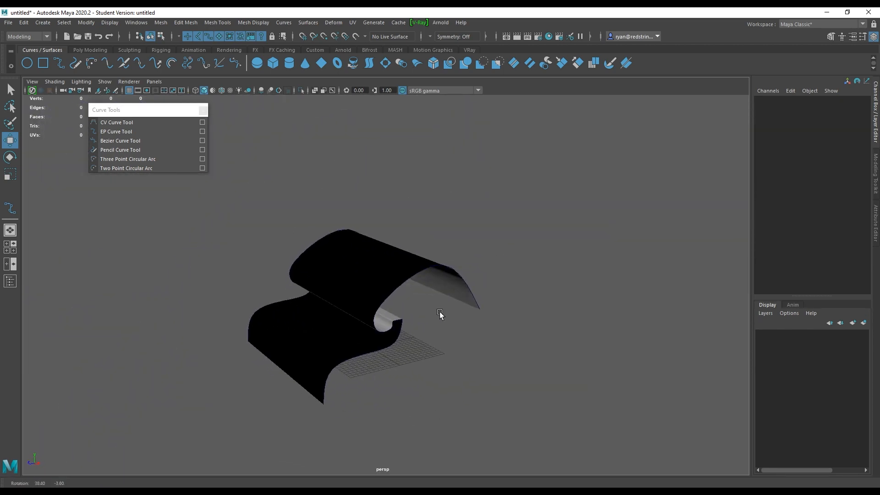
# Reverse the surface direction of the lofted surface so its outer side shades correctly, and clear the selection
pyautogui.click(370, 269)
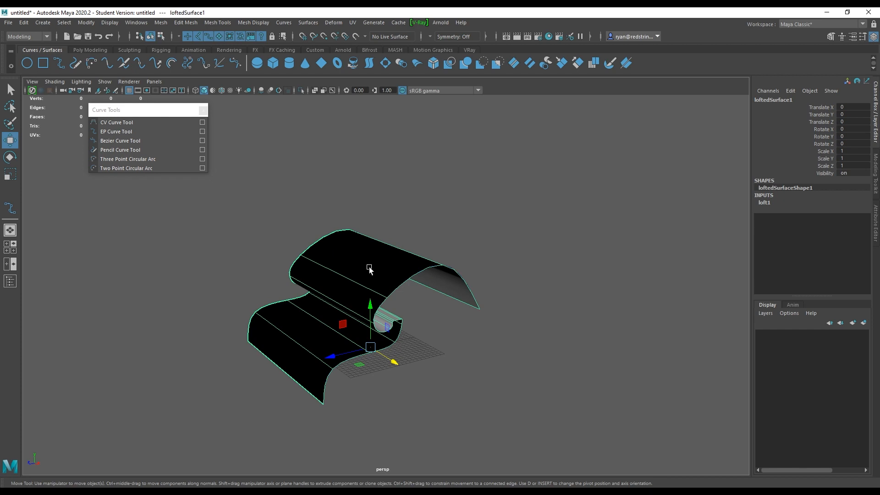
pyautogui.click(309, 23)
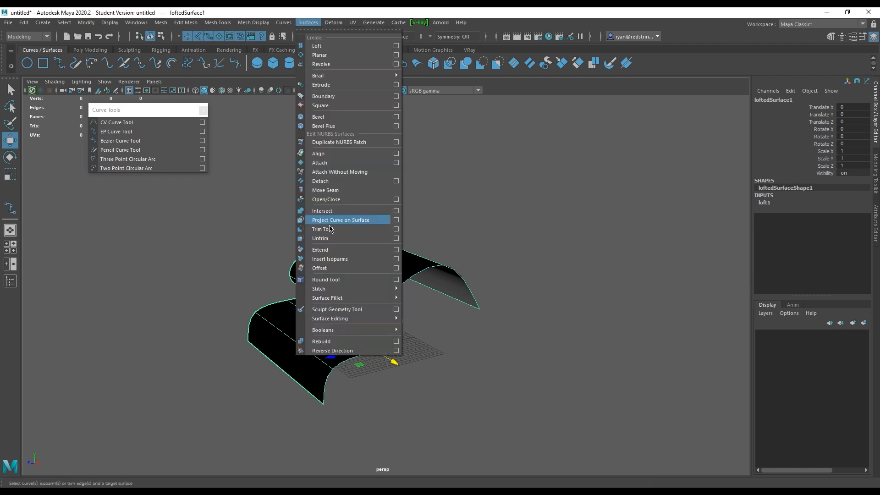
pyautogui.click(332, 350)
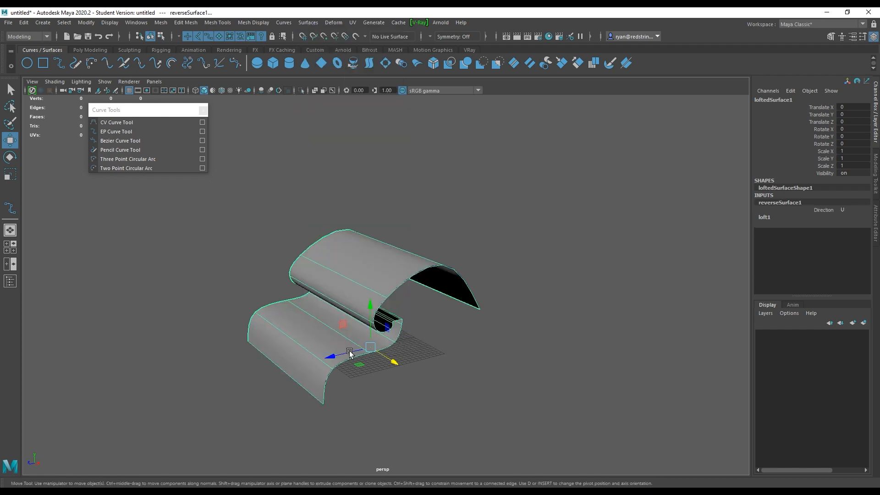
pyautogui.click(439, 351)
pyautogui.moveTo(436, 330)
pyautogui.keyDown('alt'); pyautogui.mouseDown()
pyautogui.moveTo(320, 334)
pyautogui.moveTo(455, 334)
pyautogui.moveTo(499, 320)
pyautogui.moveTo(426, 316)
pyautogui.mouseUp(); pyautogui.keyUp('alt')
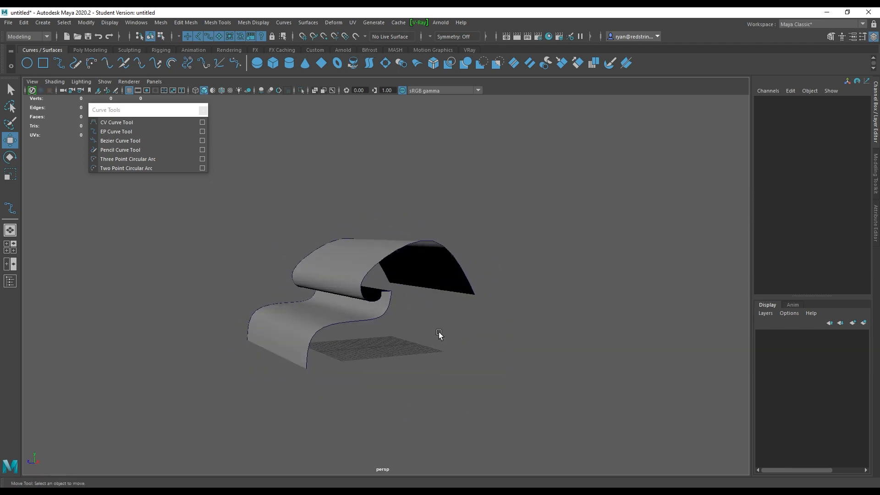
pyautogui.moveTo(334, 323)
pyautogui.keyDown('alt'); pyautogui.mouseDown()
pyautogui.moveTo(416, 334)
pyautogui.moveTo(304, 331)
pyautogui.moveTo(338, 326)
pyautogui.mouseUp(); pyautogui.keyUp('alt')
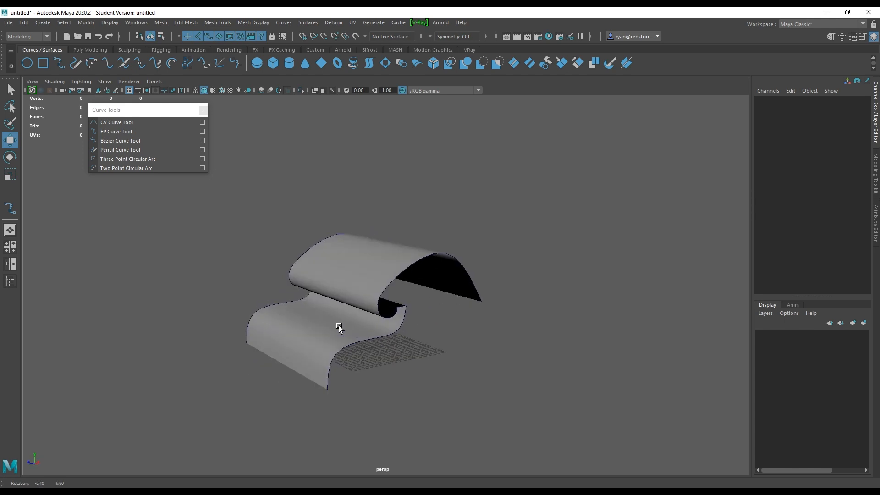
# Show the control vertices of the near edge curve and move the vertex above its crest upward and inward
pyautogui.keyDown('alt'); pyautogui.moveTo(363, 275); pyautogui.dragTo(481, 344, button='right'); pyautogui.keyUp('alt')
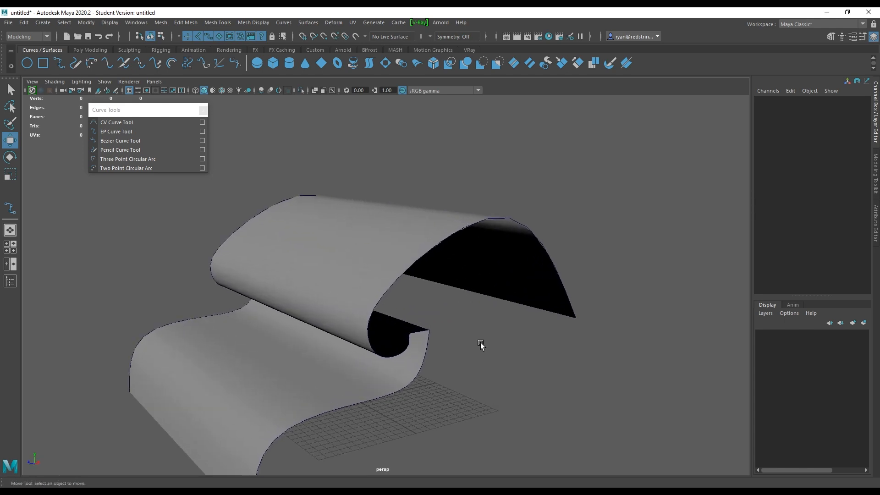
pyautogui.click(498, 220)
pyautogui.moveTo(545, 188); pyautogui.dragTo(514, 201, button='right')
pyautogui.keyDown('alt'); pyautogui.moveTo(498, 232); pyautogui.dragTo(476, 234); pyautogui.keyUp('alt')
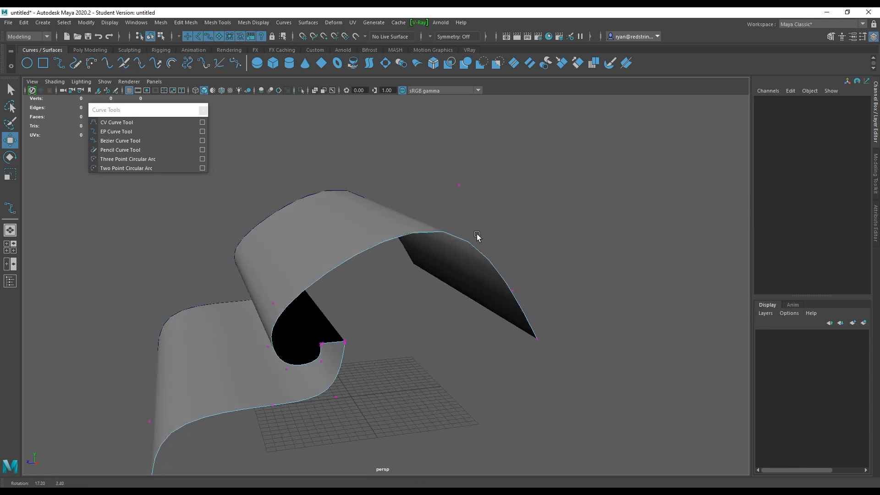
pyautogui.keyDown('alt'); pyautogui.moveTo(337, 276); pyautogui.dragTo(345, 262); pyautogui.keyUp('alt')
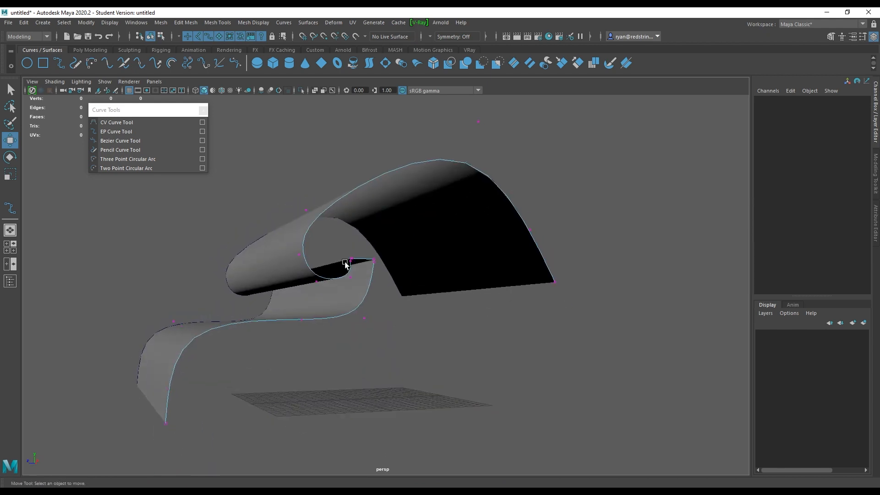
pyautogui.click(306, 210)
pyautogui.moveTo(308, 211)
pyautogui.keyDown('alt'); pyautogui.mouseDown()
pyautogui.moveTo(314, 245)
pyautogui.moveTo(292, 207)
pyautogui.mouseUp(); pyautogui.keyUp('alt')
pyautogui.moveTo(433, 193); pyautogui.dragTo(471, 220)
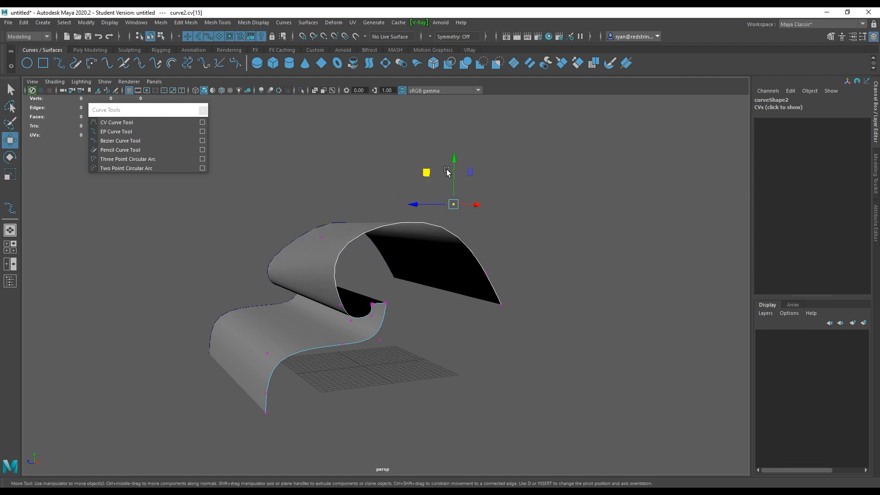
pyautogui.moveTo(429, 170); pyautogui.dragTo(409, 140)
# Move the control vertex next to the upper curve end up and outward to round the overhang
pyautogui.moveTo(477, 268); pyautogui.dragTo(495, 279)
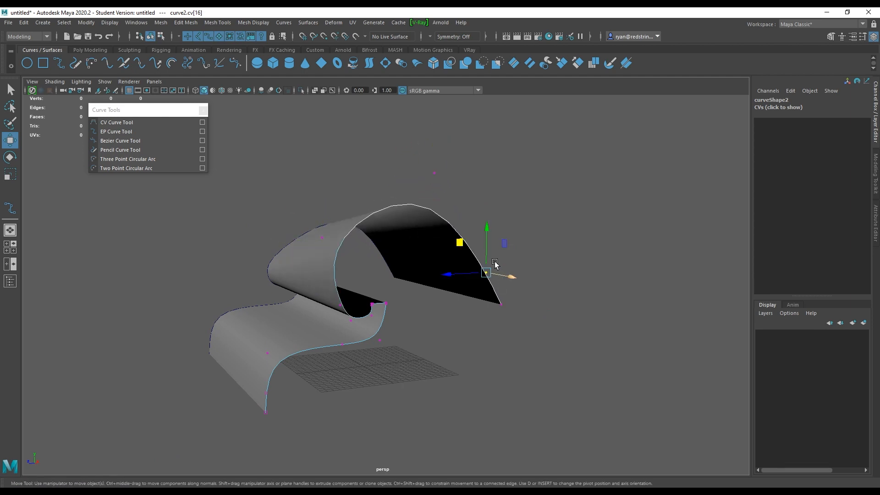
pyautogui.moveTo(459, 241); pyautogui.dragTo(491, 184)
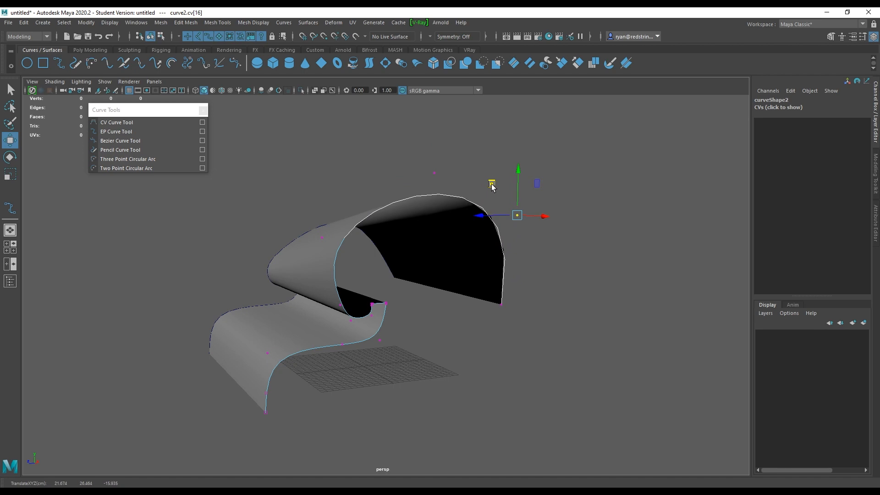
pyautogui.click(340, 308)
pyautogui.hotkey('ctrl', 'z')
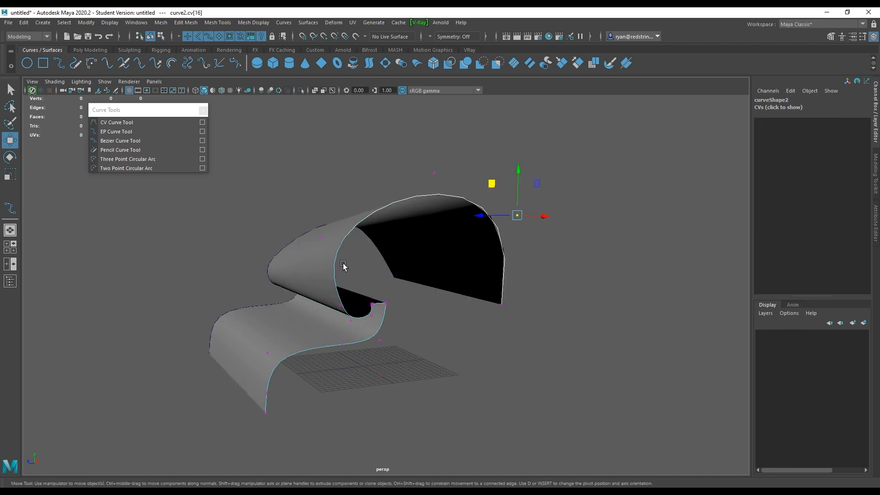
# Select the stacked control vertices at the step's sharp corner, move them outward into a longer point, and clear the selection
pyautogui.keyDown('alt'); pyautogui.moveTo(322, 266); pyautogui.dragTo(372, 273); pyautogui.keyUp('alt')
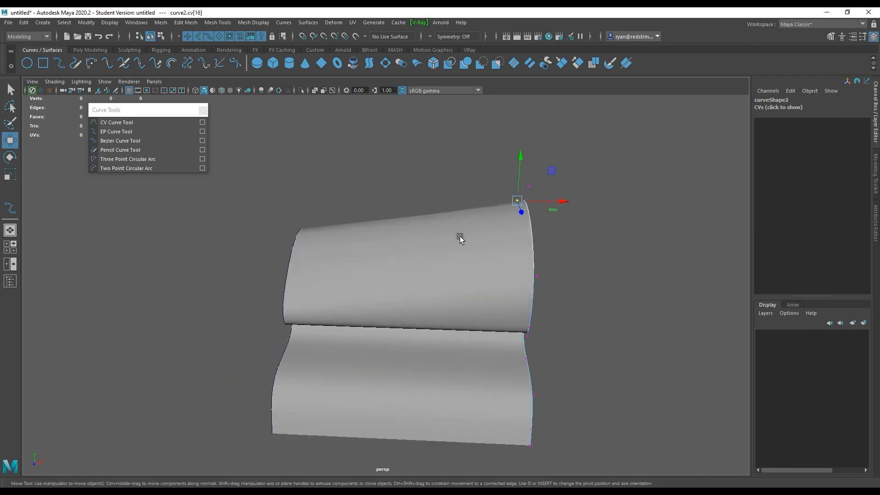
pyautogui.keyDown('alt'); pyautogui.moveTo(398, 242); pyautogui.dragTo(422, 252); pyautogui.keyUp('alt')
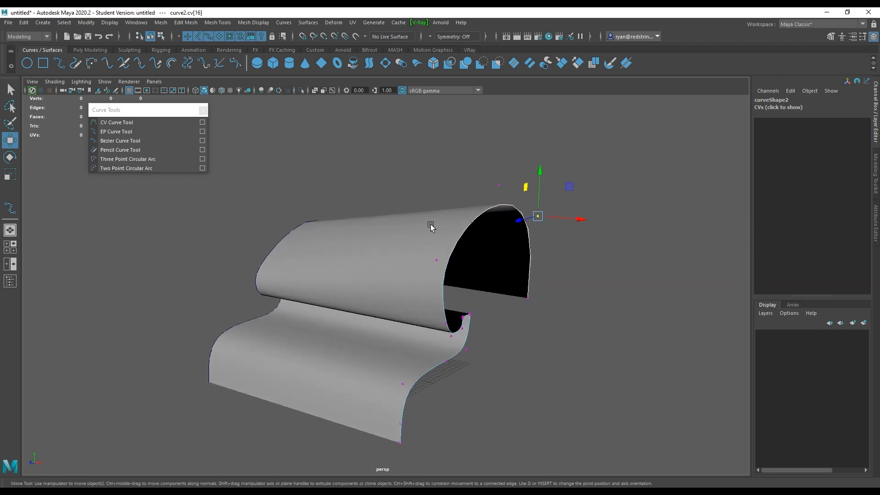
pyautogui.keyDown('alt'); pyautogui.moveTo(468, 355); pyautogui.dragTo(463, 291); pyautogui.keyUp('alt')
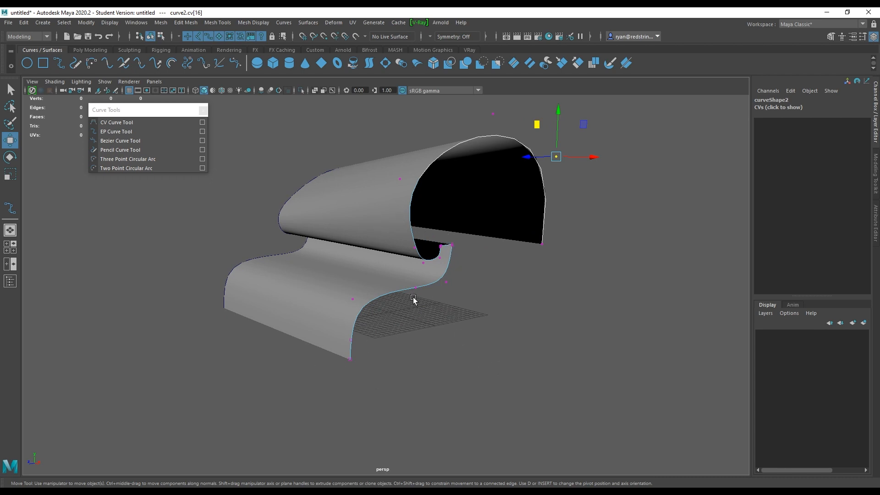
pyautogui.keyDown('alt'); pyautogui.moveTo(423, 317); pyautogui.dragTo(268, 236); pyautogui.keyUp('alt')
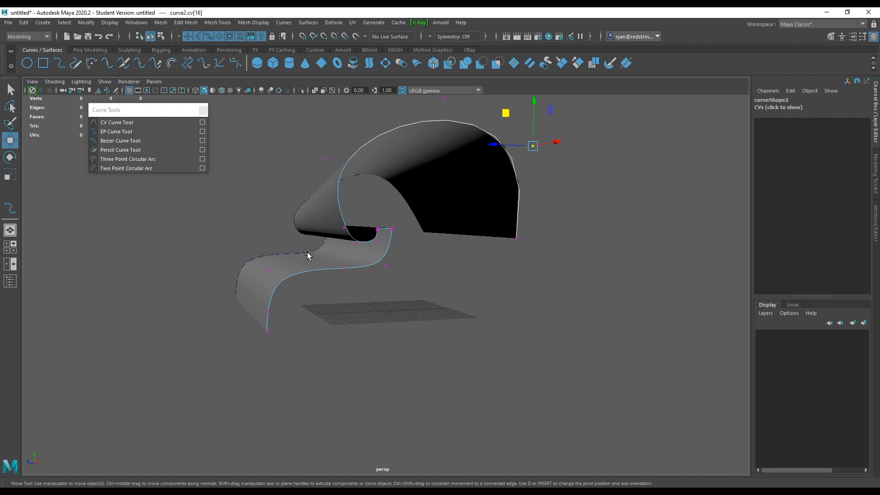
pyautogui.keyDown('alt'); pyautogui.moveTo(307, 255); pyautogui.dragTo(452, 313, button='right'); pyautogui.keyUp('alt')
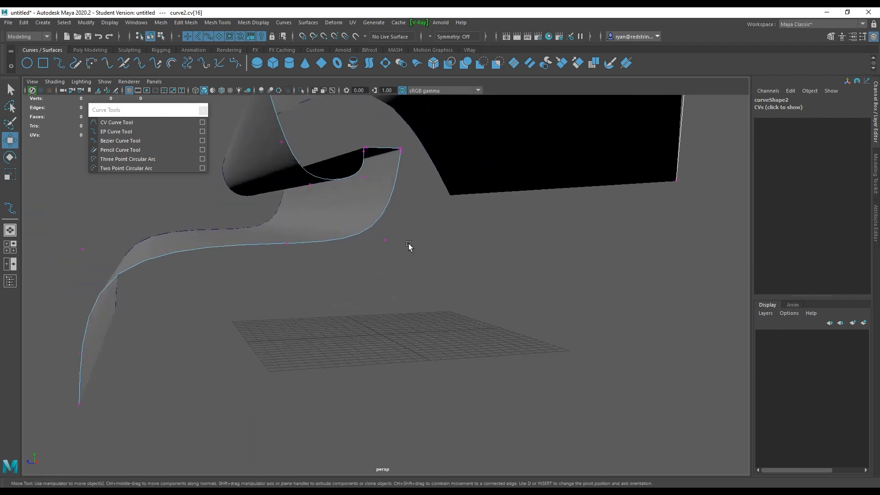
pyautogui.keyDown('alt'); pyautogui.moveTo(424, 233); pyautogui.dragTo(433, 296); pyautogui.keyUp('alt')
pyautogui.moveTo(404, 246); pyautogui.dragTo(422, 265)
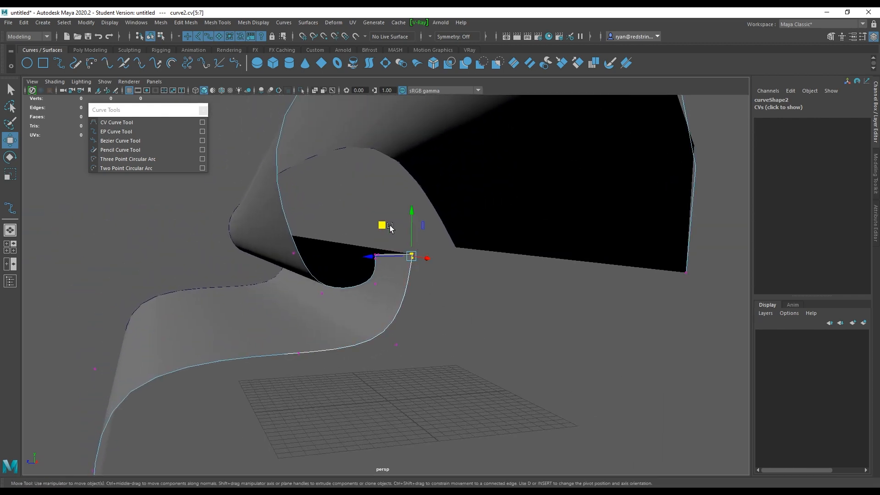
pyautogui.moveTo(383, 226); pyautogui.dragTo(454, 245)
pyautogui.keyDown('alt'); pyautogui.moveTo(456, 254); pyautogui.dragTo(330, 257, button='right'); pyautogui.keyUp('alt')
pyautogui.keyDown('alt'); pyautogui.moveTo(321, 252); pyautogui.dragTo(374, 239); pyautogui.keyUp('alt')
pyautogui.click(576, 298)
pyautogui.keyDown('alt'); pyautogui.moveTo(576, 298); pyautogui.dragTo(464, 308); pyautogui.keyUp('alt')
# Delete the lofted surface and move the reshaped curve along X to 0.383
pyautogui.click(398, 248)
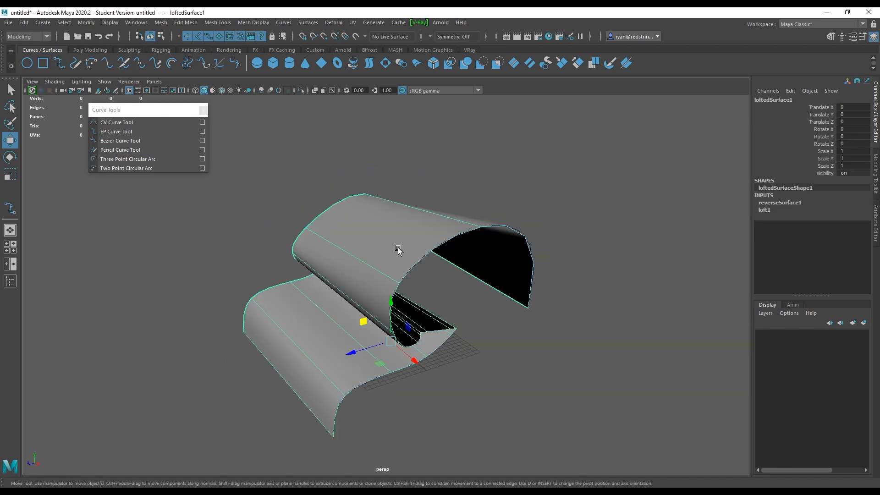
pyautogui.press('Delete')
pyautogui.click(418, 263)
pyautogui.keyDown('alt'); pyautogui.moveTo(446, 278); pyautogui.dragTo(488, 278); pyautogui.keyUp('alt')
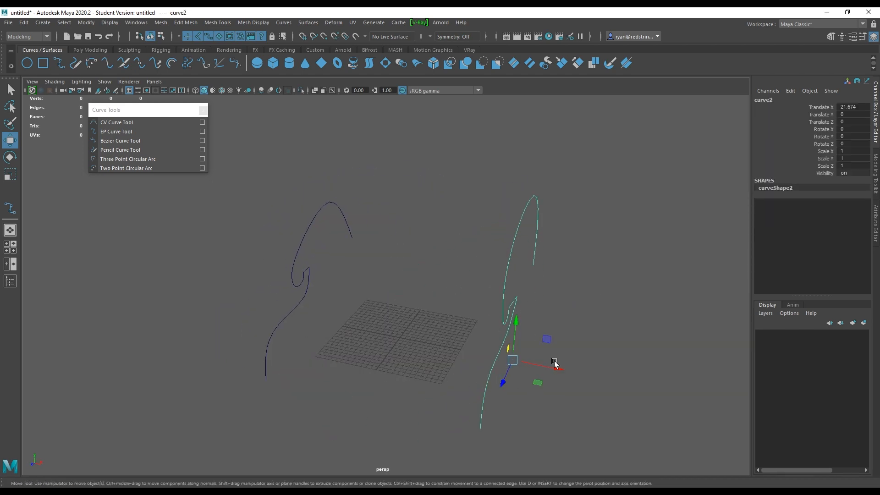
pyautogui.moveTo(557, 368); pyautogui.dragTo(447, 339)
# Duplicate the unedited outer curve, move the copy along X to 19.848 beyond the reshaped curve, and clear the selection
pyautogui.click(302, 232)
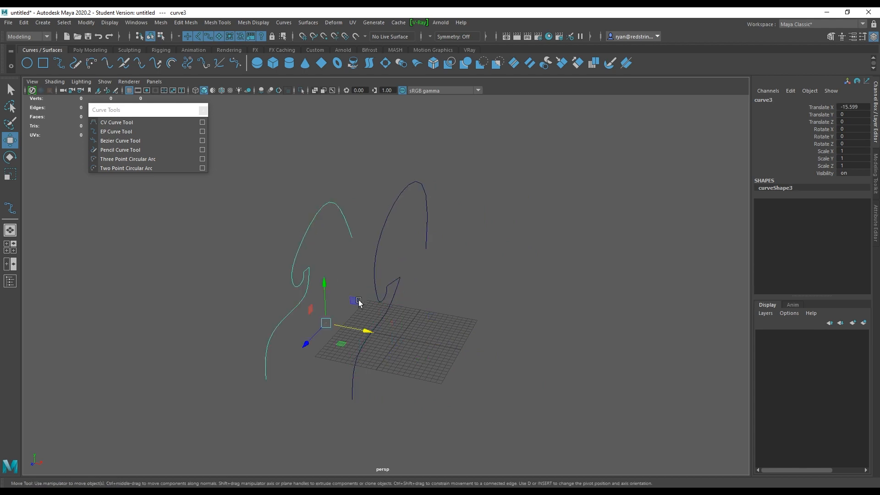
pyautogui.moveTo(366, 329); pyautogui.dragTo(542, 364)
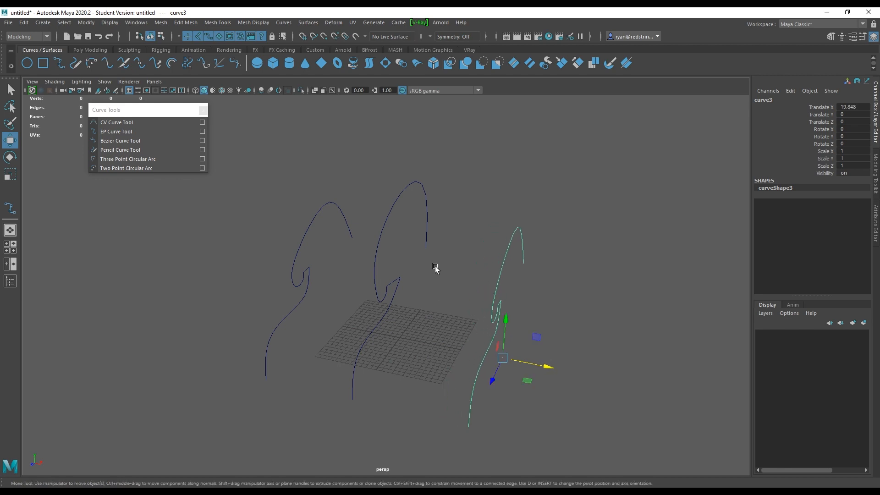
pyautogui.click(435, 309)
# Select the three curves in order from one side to the other and loft a surface through them
pyautogui.keyDown('alt'); pyautogui.moveTo(433, 311); pyautogui.dragTo(449, 310); pyautogui.keyUp('alt')
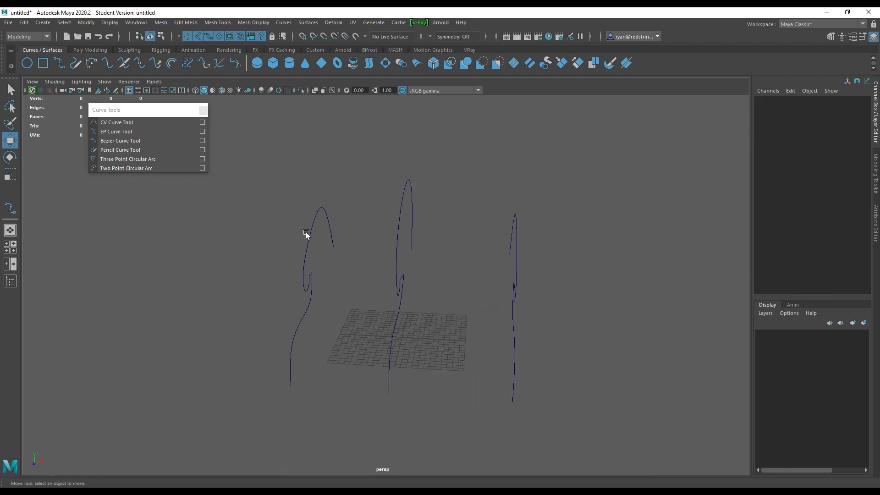
pyautogui.click(315, 238)
pyautogui.keyDown('shift'); pyautogui.click(396, 217); pyautogui.keyUp('shift')
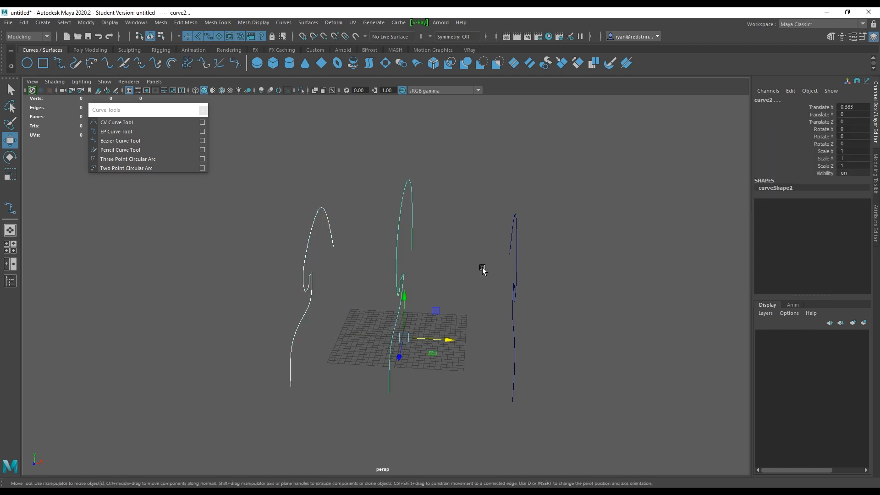
pyautogui.keyDown('shift'); pyautogui.click(526, 271); pyautogui.keyUp('shift')
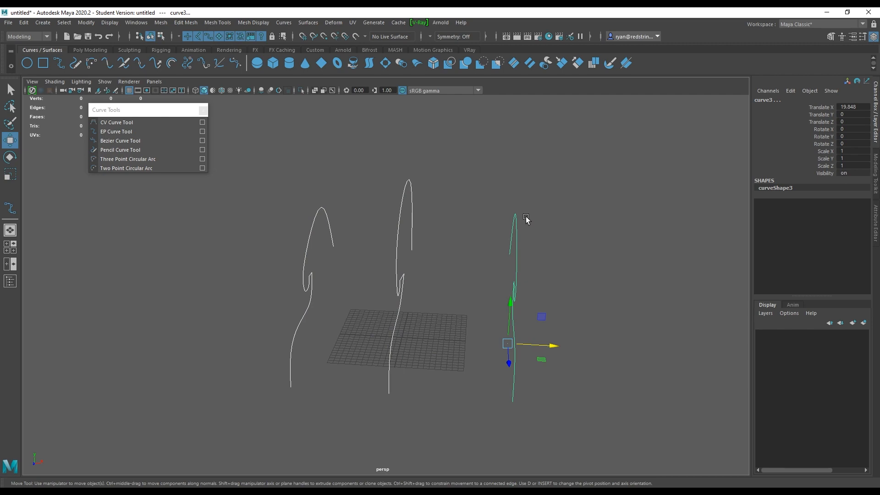
pyautogui.click(370, 64)
pyautogui.moveTo(573, 262)
pyautogui.keyDown('alt'); pyautogui.mouseDown()
pyautogui.moveTo(477, 228)
pyautogui.moveTo(474, 240)
pyautogui.moveTo(571, 259)
pyautogui.mouseUp(); pyautogui.keyUp('alt')
# Reverse the surface direction of the new three-curve loft and clear the selection
pyautogui.click(445, 221)
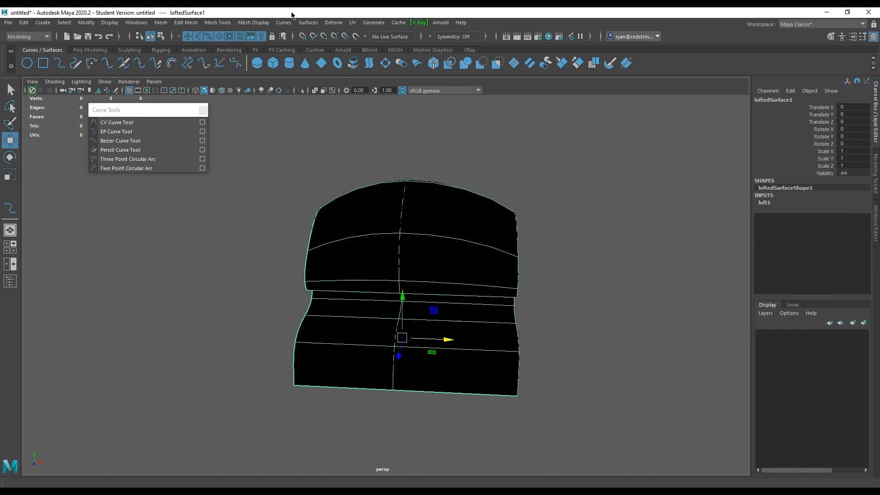
pyautogui.click(313, 24)
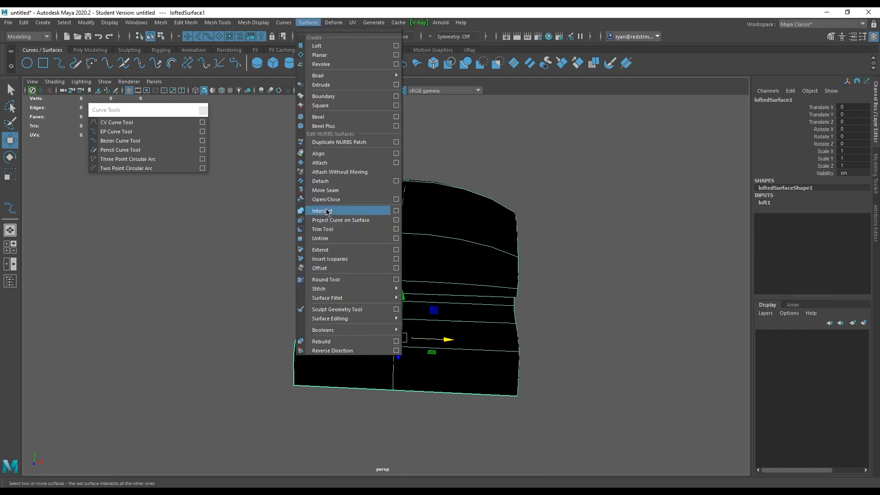
pyautogui.click(333, 351)
pyautogui.click(585, 255)
# Select the middle curve of the loft and move it along X to 2.356 to centre the bulge
pyautogui.keyDown('alt'); pyautogui.moveTo(584, 255); pyautogui.dragTo(344, 233); pyautogui.keyUp('alt')
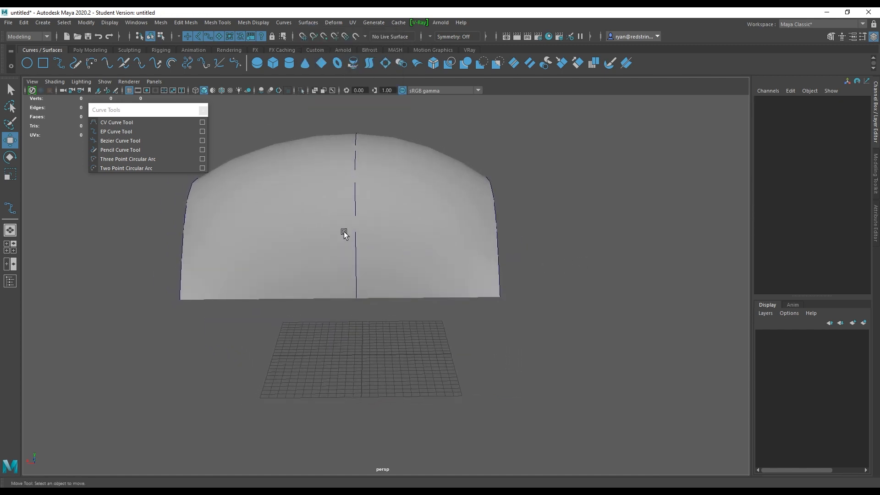
pyautogui.click(355, 210)
pyautogui.keyDown('alt'); pyautogui.moveTo(392, 220); pyautogui.dragTo(491, 182); pyautogui.keyUp('alt')
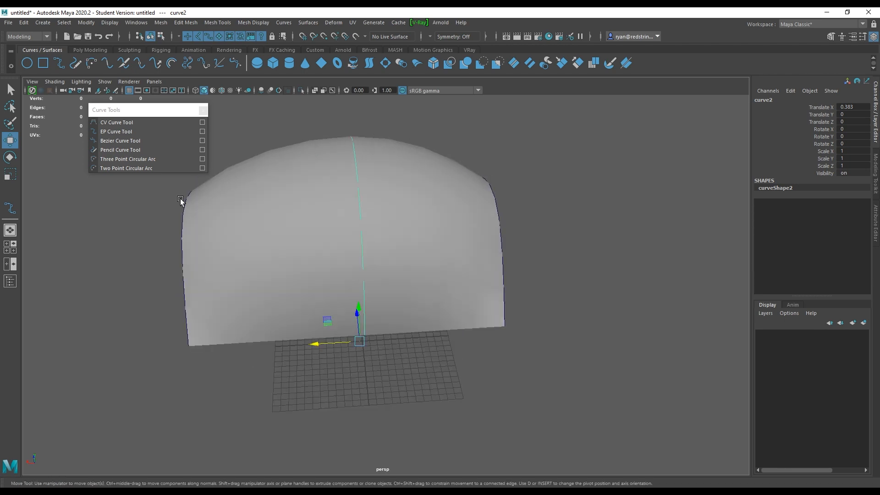
pyautogui.keyDown('alt'); pyautogui.moveTo(365, 194); pyautogui.dragTo(414, 185, button='middle'); pyautogui.keyUp('alt')
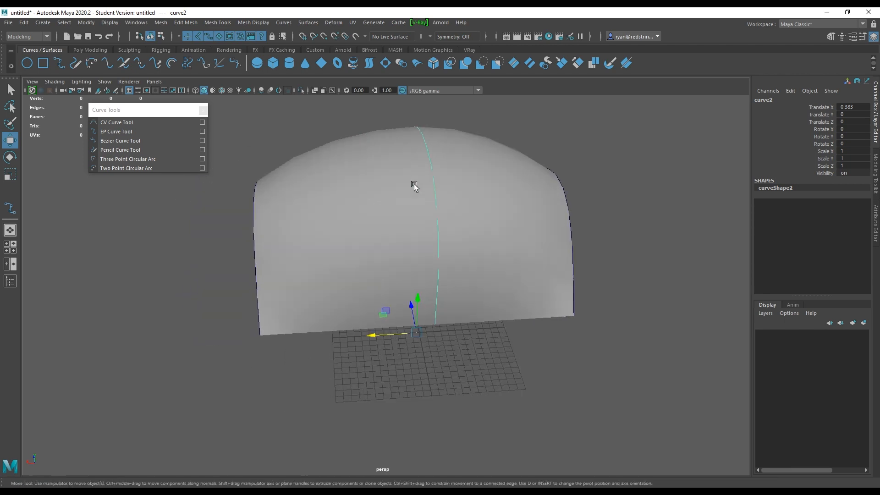
pyautogui.keyDown('alt'); pyautogui.moveTo(310, 184); pyautogui.dragTo(596, 161); pyautogui.keyUp('alt')
pyautogui.moveTo(399, 356); pyautogui.dragTo(414, 364)
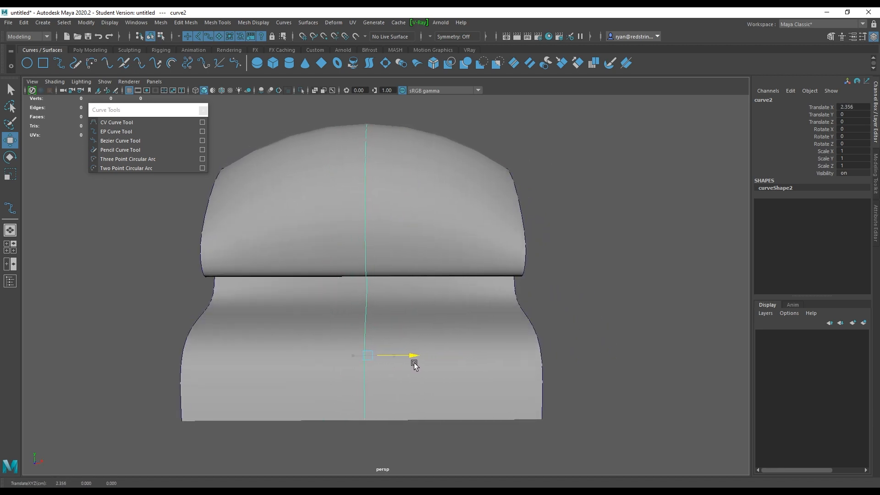
# Raise the middle curve's top control vertex, pull its front vertex outward to swell the dome, and return to object selection
pyautogui.keyDown('alt'); pyautogui.moveTo(514, 307); pyautogui.dragTo(332, 245, button='right'); pyautogui.keyUp('alt')
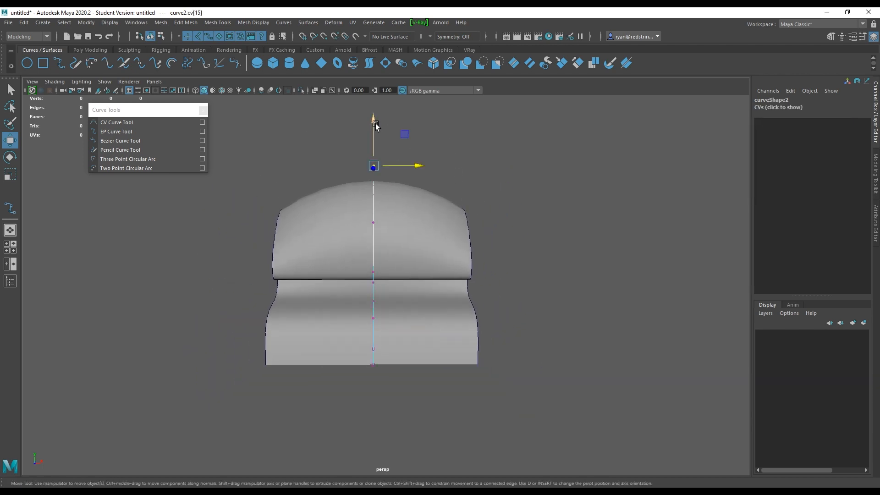
pyautogui.moveTo(373, 124); pyautogui.dragTo(373, 90)
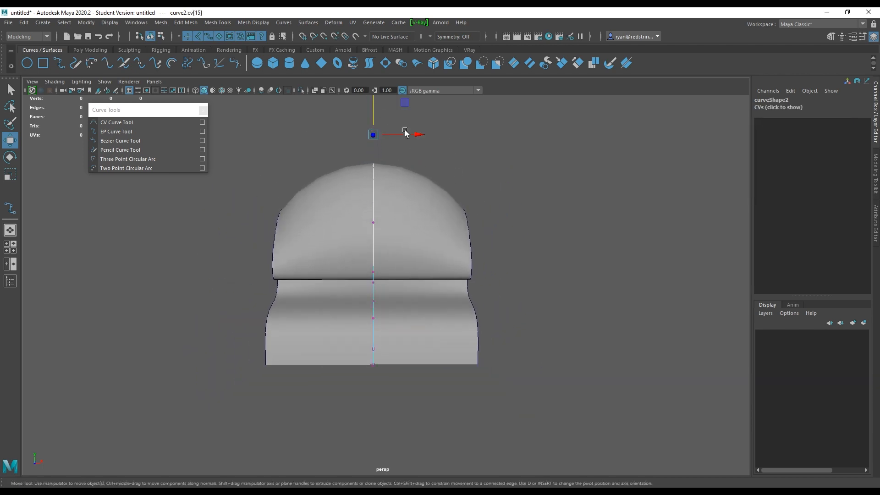
pyautogui.keyDown('alt'); pyautogui.moveTo(518, 188); pyautogui.dragTo(345, 223); pyautogui.keyUp('alt')
pyautogui.click(298, 217)
pyautogui.click(297, 217)
pyautogui.moveTo(274, 178); pyautogui.dragTo(238, 171)
pyautogui.keyDown('alt'); pyautogui.moveTo(464, 219); pyautogui.dragTo(463, 240); pyautogui.keyUp('alt')
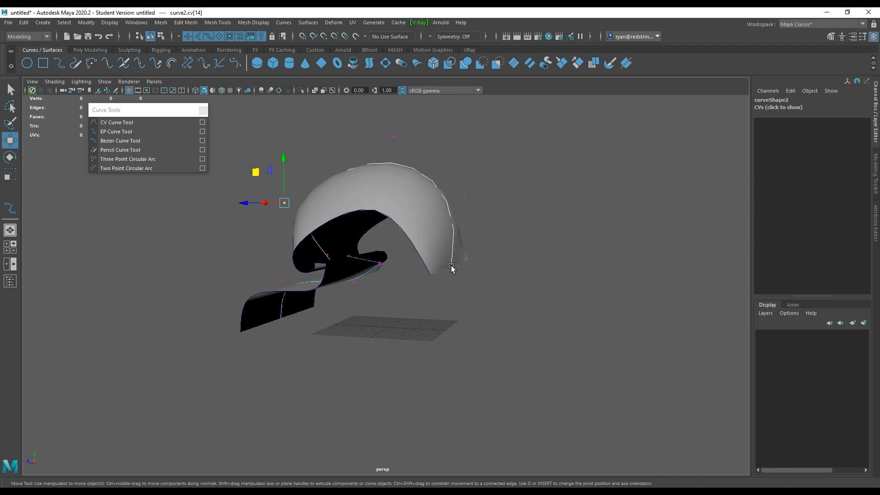
pyautogui.click(451, 266)
pyautogui.moveTo(465, 274); pyautogui.dragTo(475, 211)
pyautogui.press('F8')
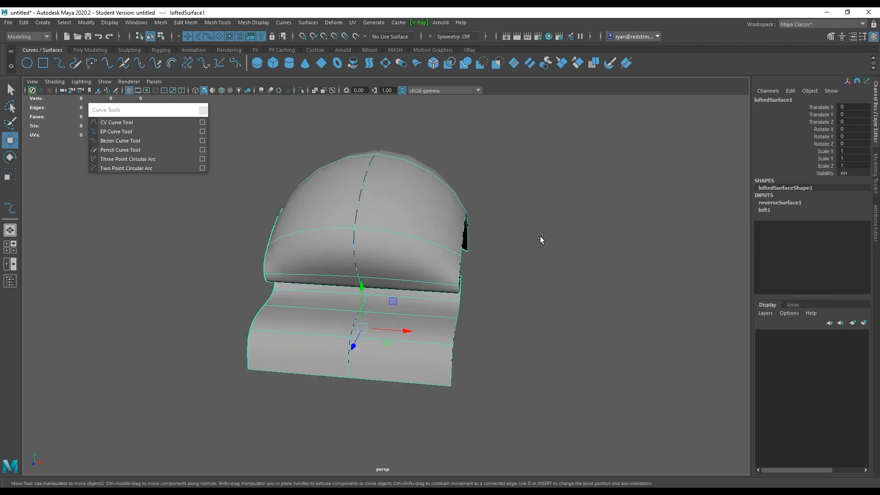
# Clear the selection and close the floating Curve Tools window
pyautogui.click(543, 242)
pyautogui.keyDown('alt'); pyautogui.moveTo(544, 244); pyautogui.dragTo(516, 274); pyautogui.keyUp('alt')
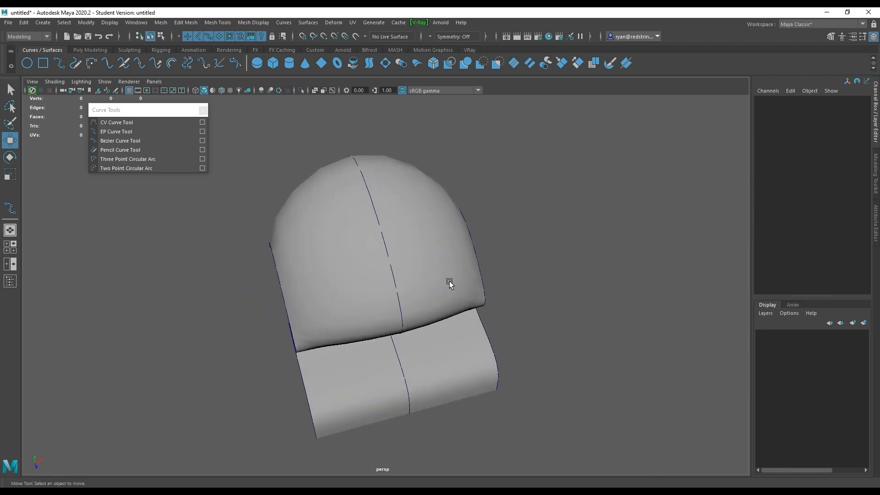
pyautogui.keyDown('alt'); pyautogui.moveTo(439, 291); pyautogui.dragTo(433, 279); pyautogui.keyUp('alt')
pyautogui.moveTo(147, 111); pyautogui.dragTo(96, 153)
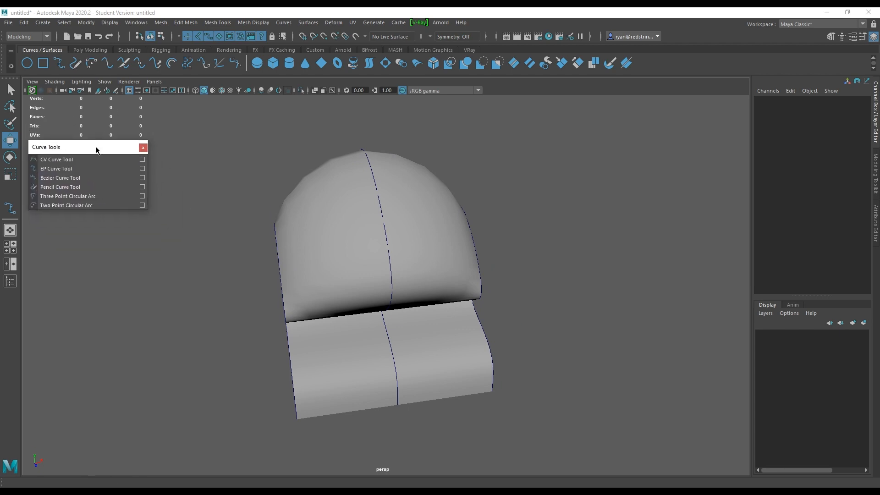
pyautogui.click(143, 150)
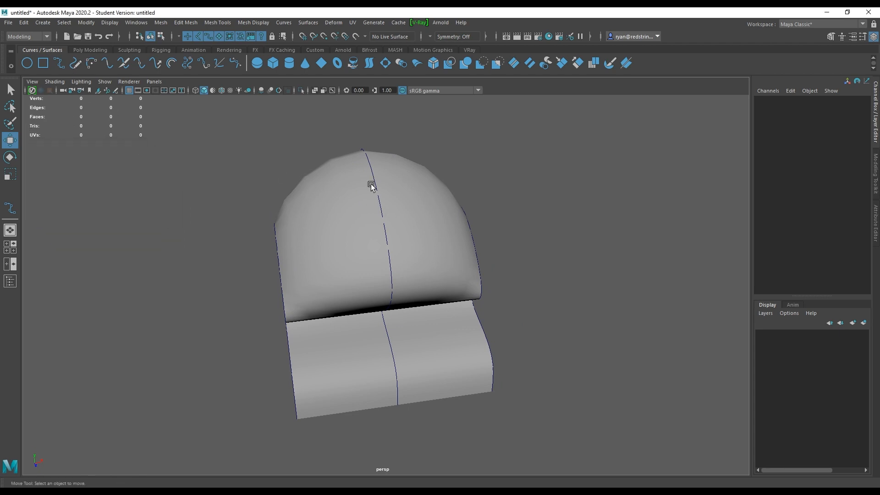
pyautogui.keyDown('alt'); pyautogui.moveTo(385, 284); pyautogui.dragTo(329, 229); pyautogui.keyUp('alt')
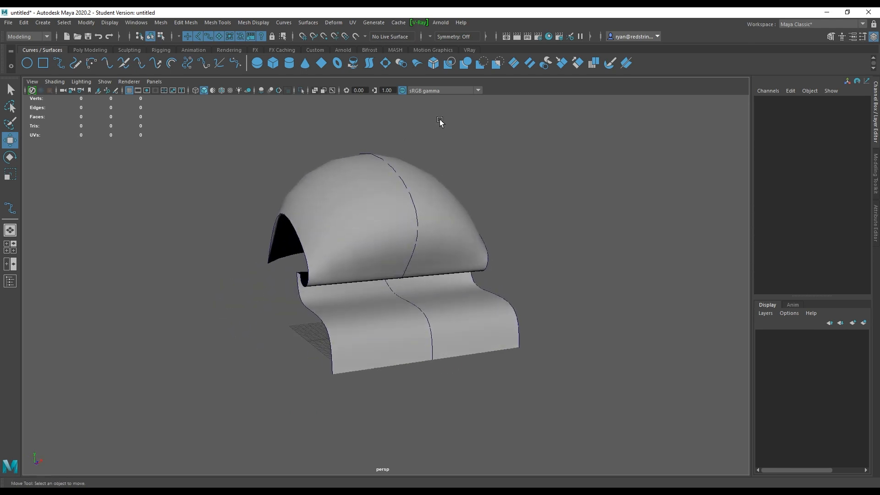
pyautogui.moveTo(444, 260)
pyautogui.keyDown('alt'); pyautogui.mouseDown()
pyautogui.moveTo(422, 244)
pyautogui.moveTo(332, 263)
pyautogui.moveTo(453, 247)
pyautogui.mouseUp(); pyautogui.keyUp('alt')
pyautogui.click(434, 213)
pyautogui.moveTo(535, 140); pyautogui.dragTo(484, 142, button='right')
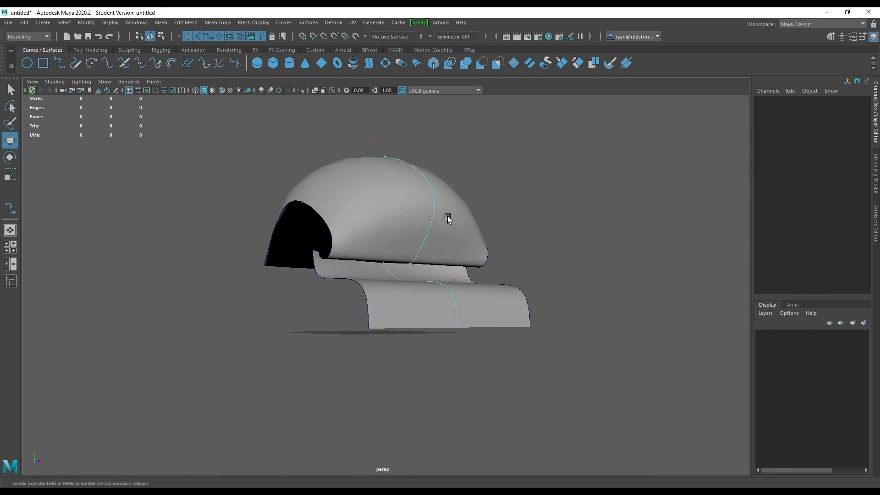
pyautogui.keyDown('alt'); pyautogui.moveTo(448, 217); pyautogui.dragTo(477, 219); pyautogui.keyUp('alt')
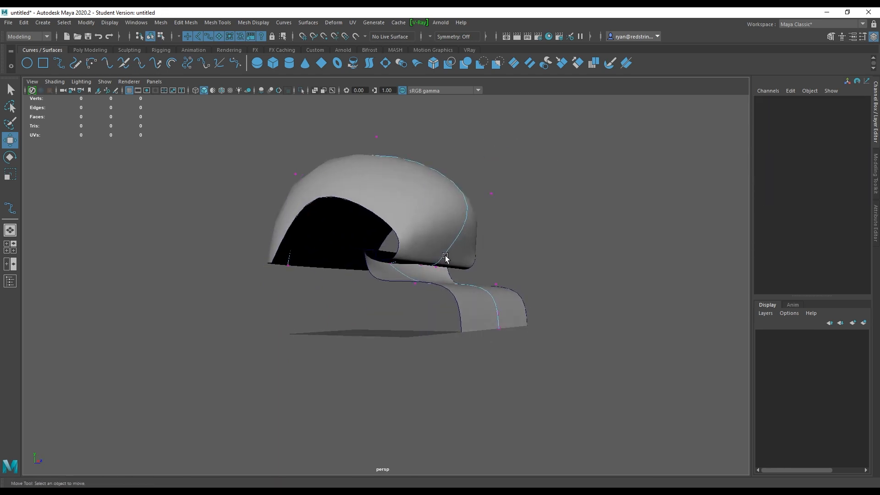
pyautogui.moveTo(445, 258); pyautogui.dragTo(451, 236)
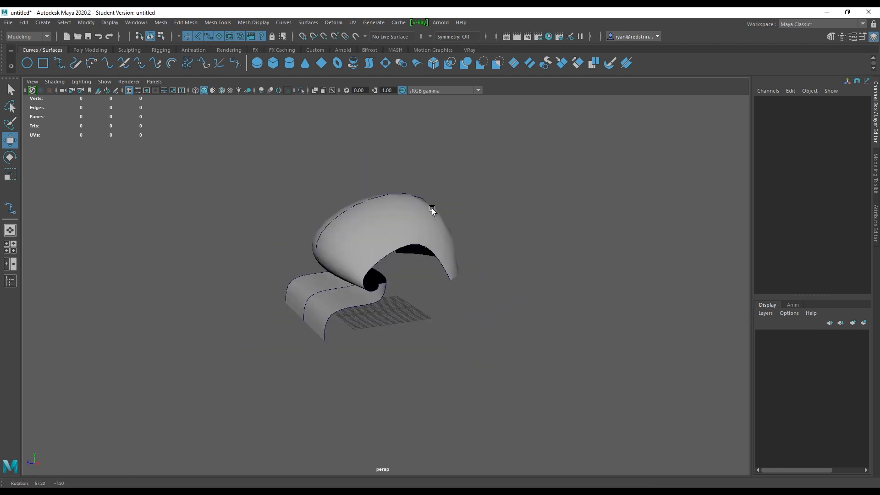
pyautogui.keyDown('alt'); pyautogui.moveTo(431, 207); pyautogui.dragTo(474, 214); pyautogui.keyUp('alt')
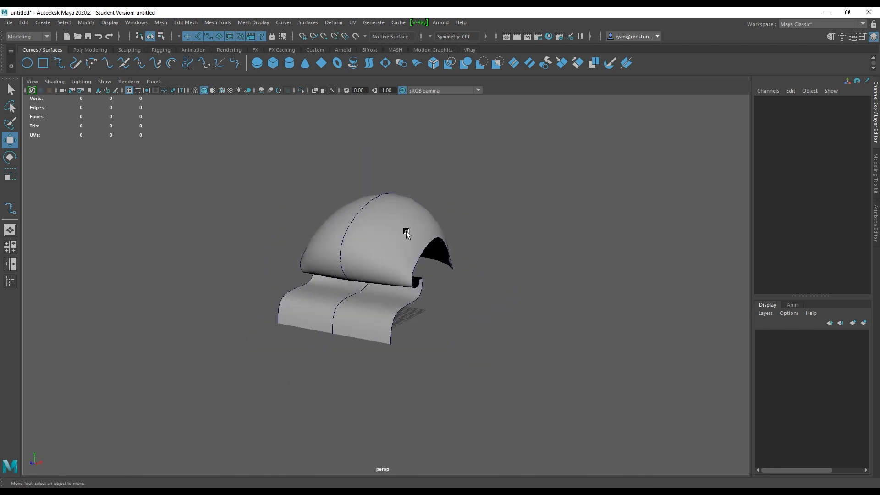
# Copy the dome's side curve twice along X, to 30.427 and 44.981, and scale the farther copy uniformly to 1.475
pyautogui.click(430, 244)
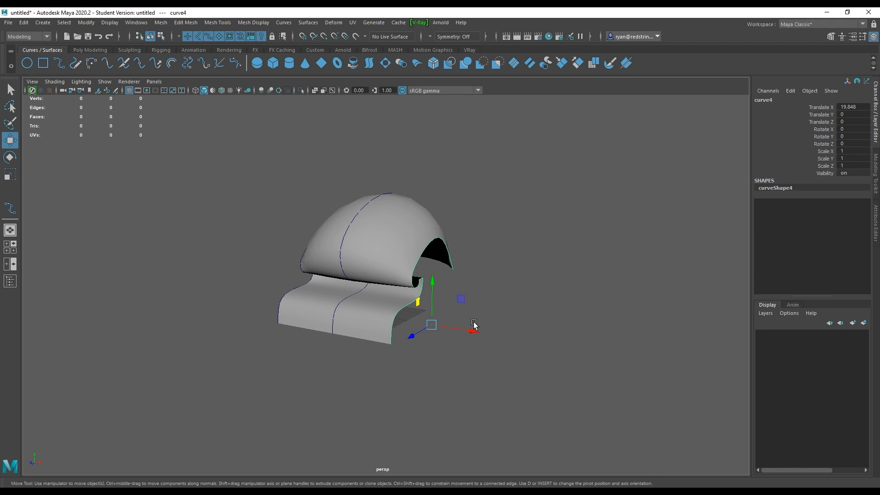
pyautogui.moveTo(476, 330); pyautogui.dragTo(592, 339)
pyautogui.press('r')
pyautogui.keyDown('alt'); pyautogui.moveTo(481, 323); pyautogui.dragTo(520, 312); pyautogui.keyUp('alt')
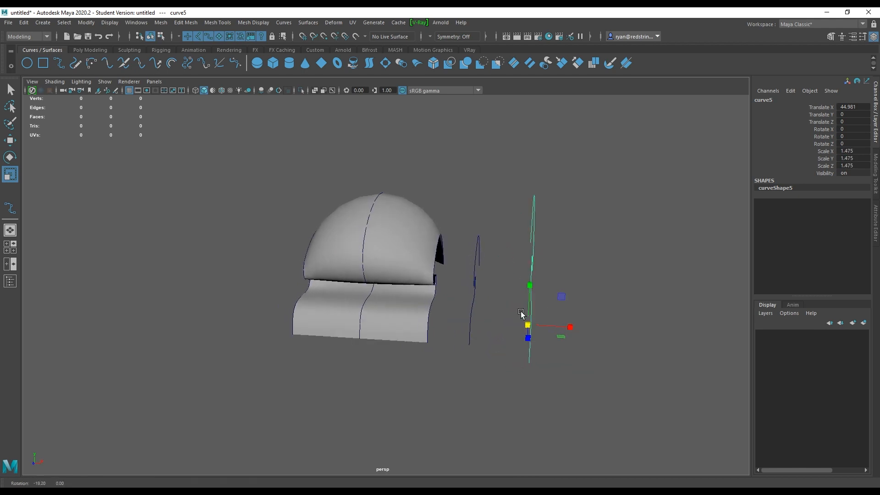
# Loft a surface from the dome's open edge to the nearer copied curve and reverse the new surface's direction
pyautogui.click(440, 240)
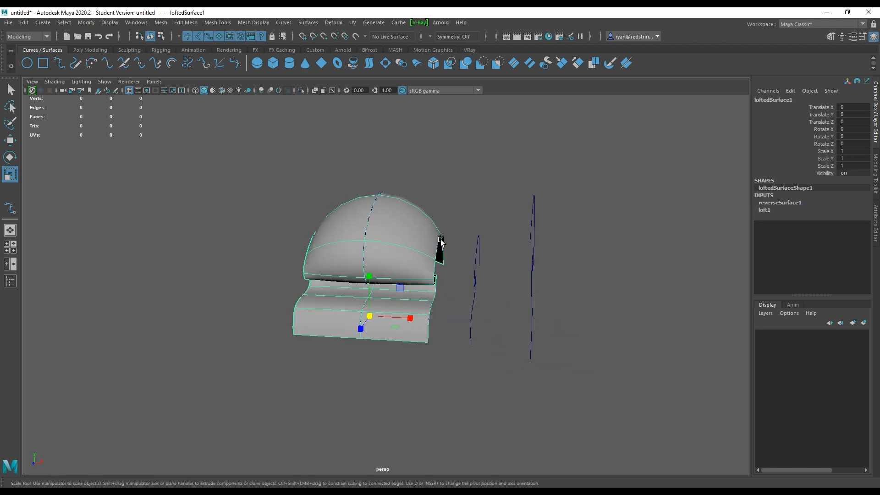
pyautogui.click(475, 241)
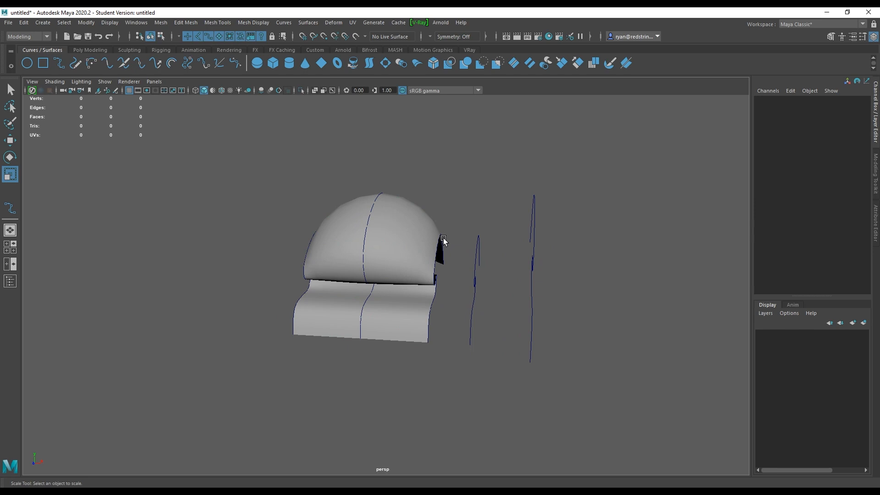
pyautogui.click(443, 248)
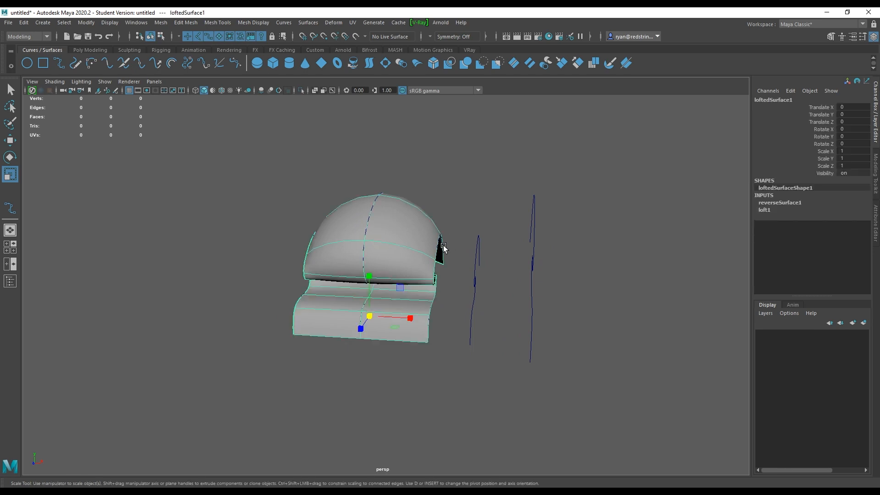
pyautogui.keyDown('alt'); pyautogui.moveTo(389, 222); pyautogui.dragTo(432, 243); pyautogui.keyUp('alt')
pyautogui.keyDown('alt'); pyautogui.moveTo(431, 243); pyautogui.dragTo(523, 239, button='right'); pyautogui.keyUp('alt')
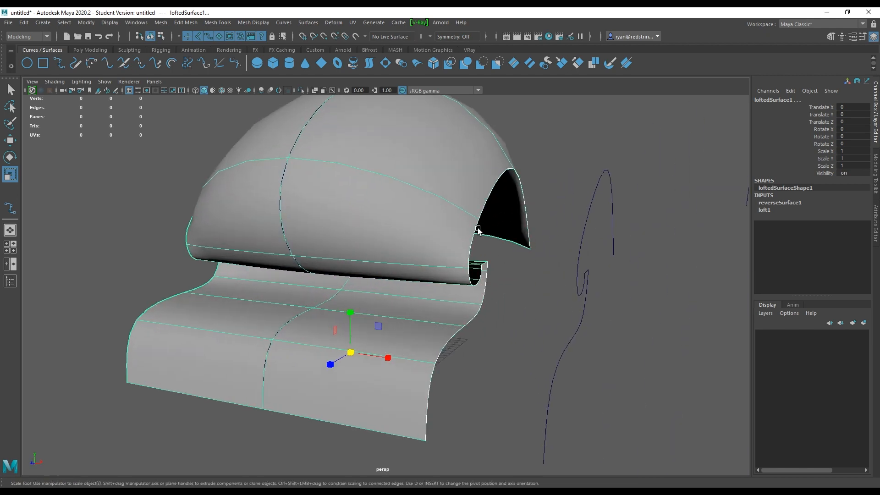
pyautogui.click(501, 217)
pyautogui.keyDown('shift'); pyautogui.click(580, 246); pyautogui.keyUp('shift')
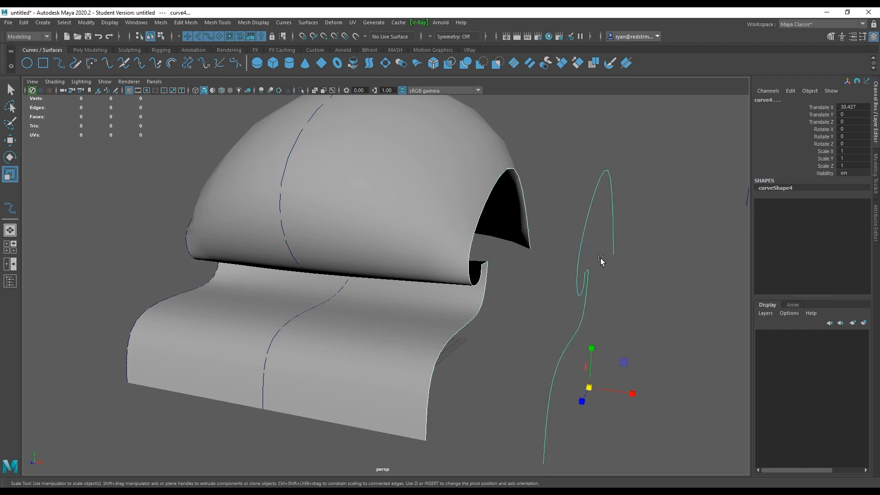
pyautogui.keyDown('alt'); pyautogui.moveTo(601, 269); pyautogui.dragTo(509, 280, button='right'); pyautogui.keyUp('alt')
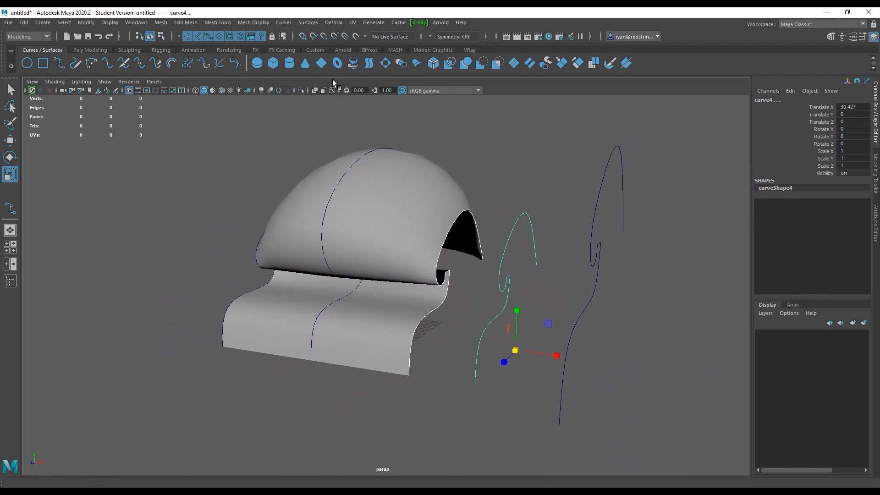
pyautogui.click(368, 62)
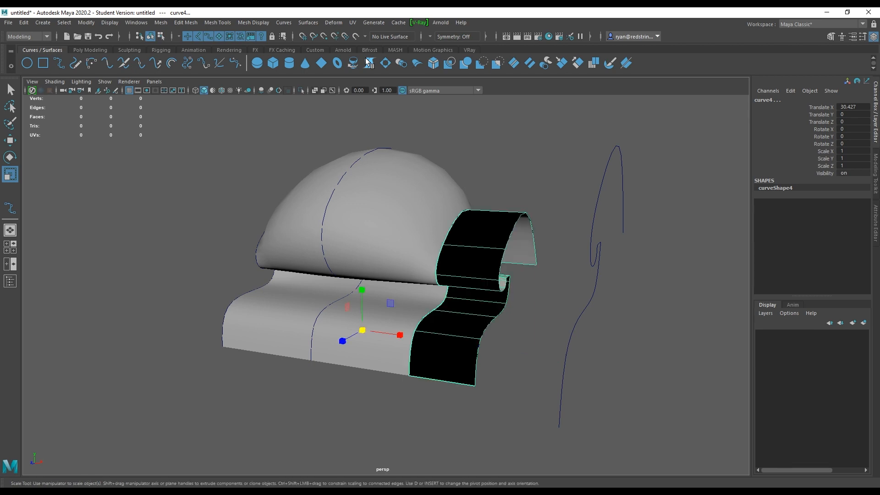
pyautogui.click(306, 23)
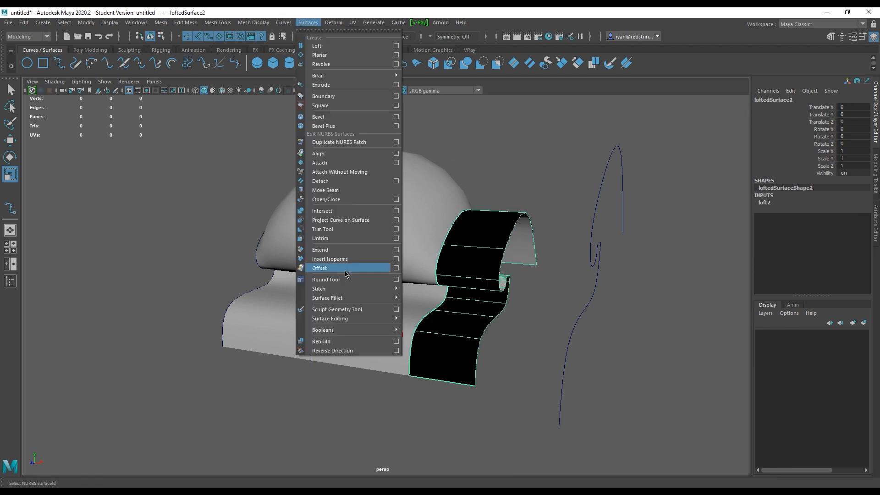
pyautogui.click(348, 351)
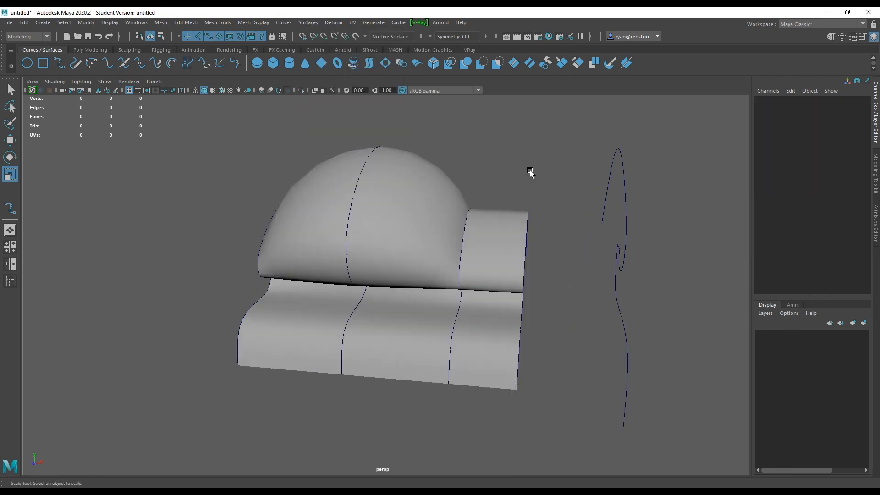
# Loft a flared surface from the strip's outer curve to the larger copied curve, reverse its direction and clear the selection
pyautogui.click(527, 237)
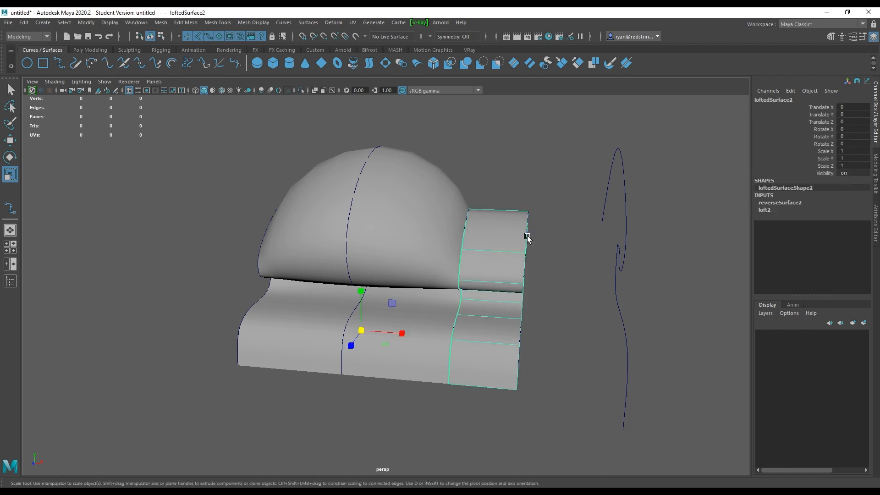
pyautogui.moveTo(525, 235); pyautogui.dragTo(507, 236)
pyautogui.click(527, 237)
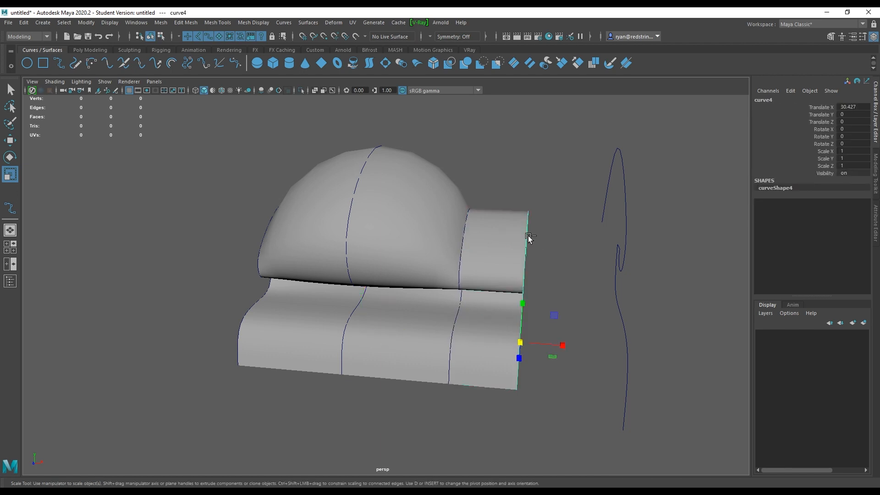
pyautogui.keyDown('shift'); pyautogui.click(617, 201); pyautogui.keyUp('shift')
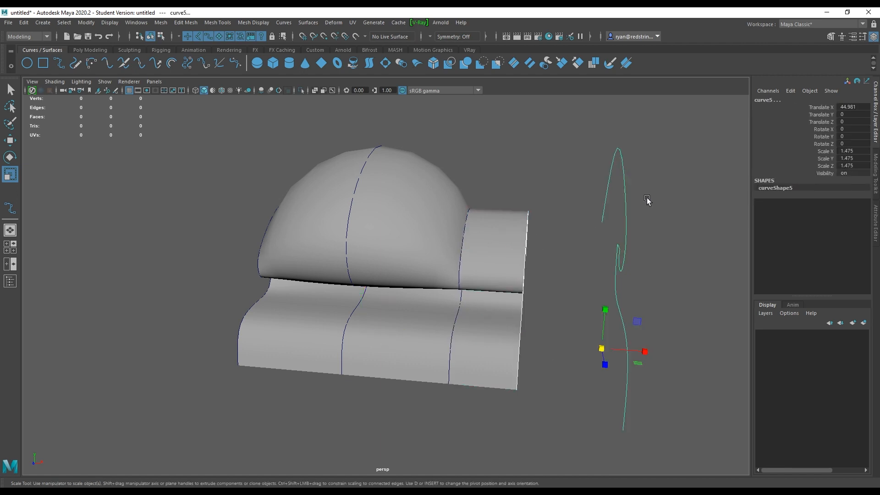
pyautogui.click(371, 66)
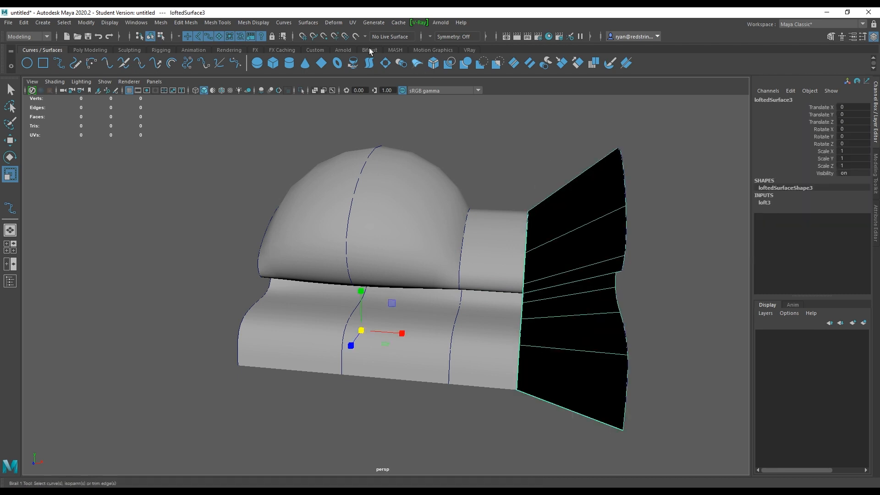
pyautogui.click(315, 24)
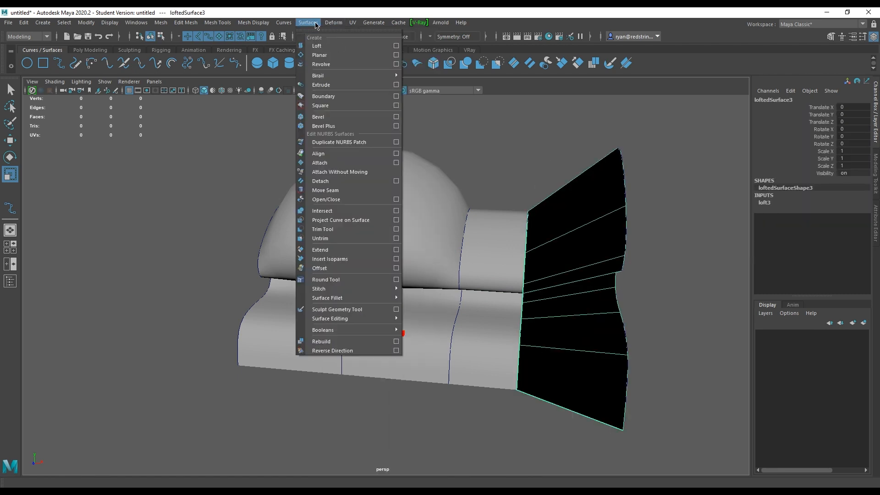
pyautogui.click(345, 351)
pyautogui.click(660, 257)
pyautogui.keyDown('alt'); pyautogui.moveTo(660, 257); pyautogui.dragTo(408, 248); pyautogui.keyUp('alt')
pyautogui.keyDown('alt'); pyautogui.moveTo(489, 263); pyautogui.dragTo(457, 261); pyautogui.keyUp('alt')
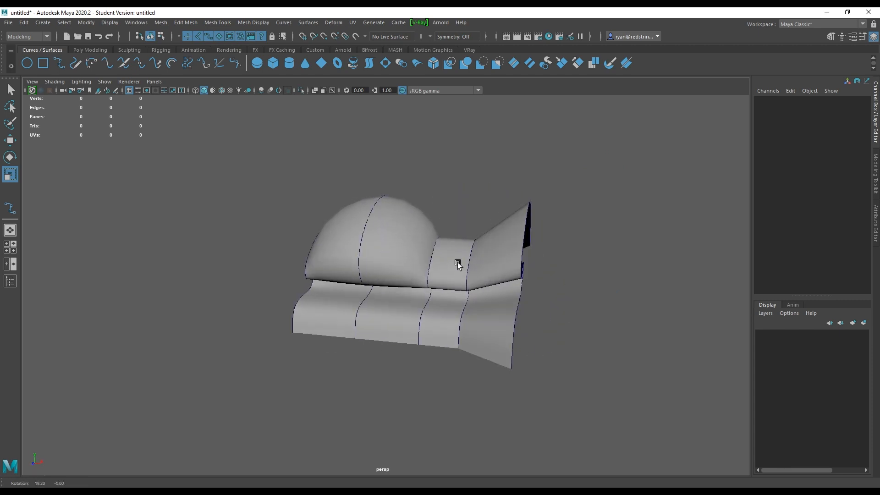
pyautogui.keyDown('alt'); pyautogui.moveTo(380, 198); pyautogui.dragTo(612, 274, button='right'); pyautogui.keyUp('alt')
pyautogui.keyDown('alt'); pyautogui.moveTo(572, 261); pyautogui.dragTo(429, 341, button='middle'); pyautogui.keyUp('alt')
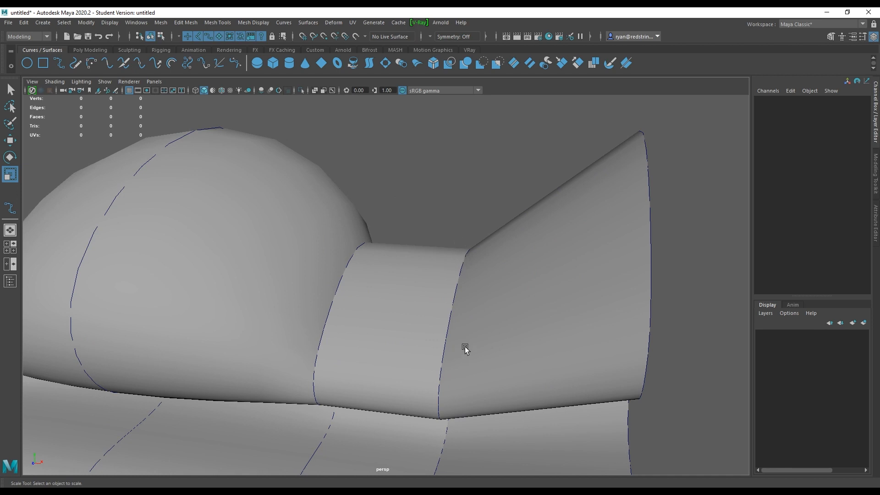
pyautogui.keyDown('alt'); pyautogui.moveTo(465, 347); pyautogui.dragTo(351, 223, button='right'); pyautogui.keyUp('alt')
pyautogui.keyDown('alt'); pyautogui.moveTo(352, 231); pyautogui.dragTo(334, 276); pyautogui.keyUp('alt')
pyautogui.click(474, 309)
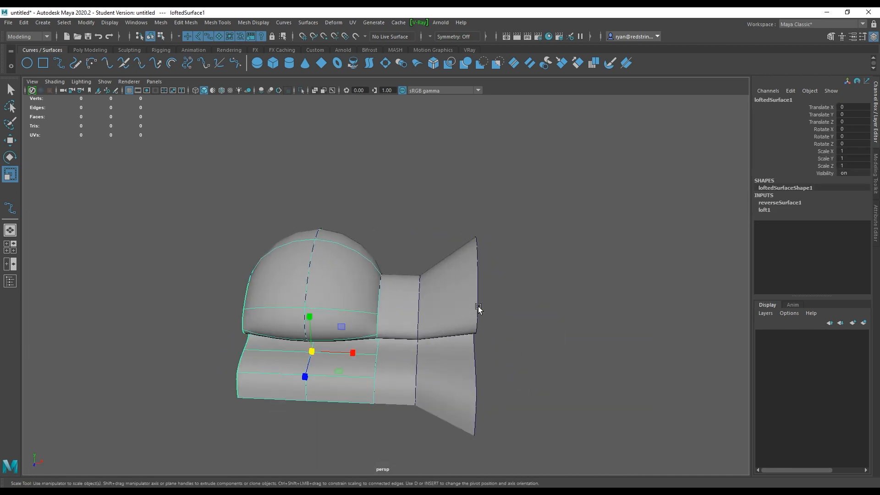
pyautogui.click(403, 304)
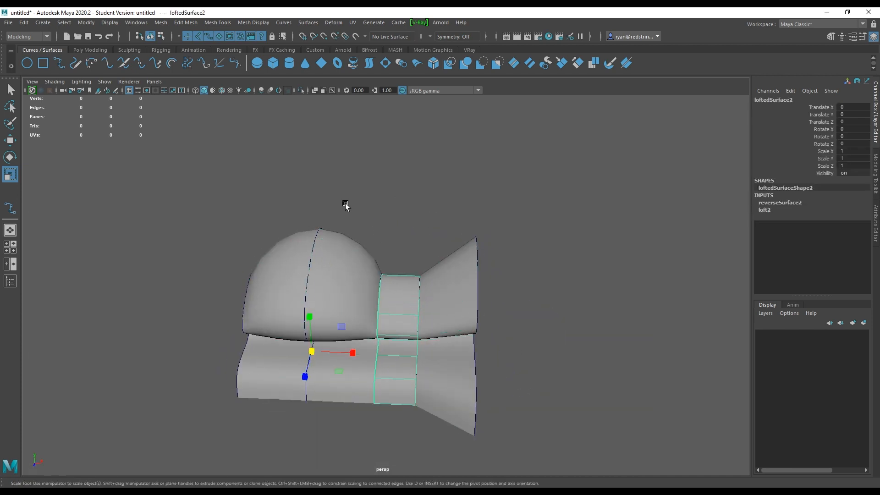
pyautogui.press('f')
pyautogui.moveTo(374, 191); pyautogui.dragTo(337, 188, button='right')
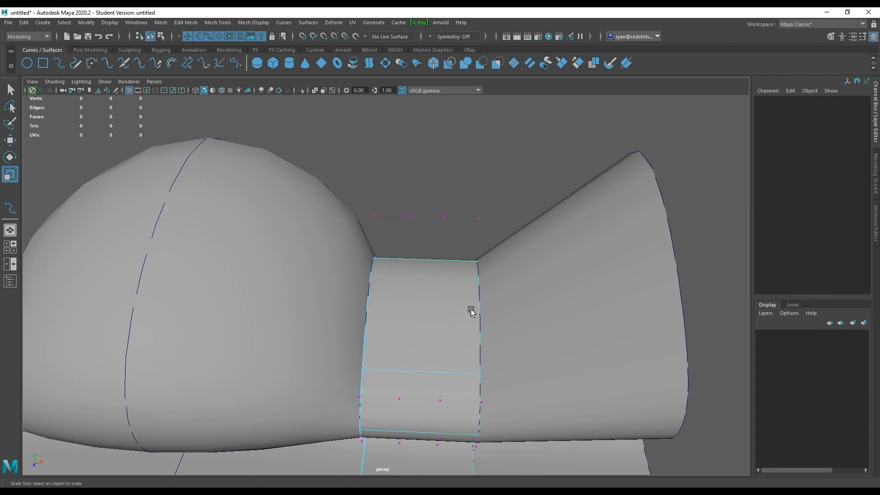
pyautogui.moveTo(452, 258); pyautogui.dragTo(482, 275, button='right')
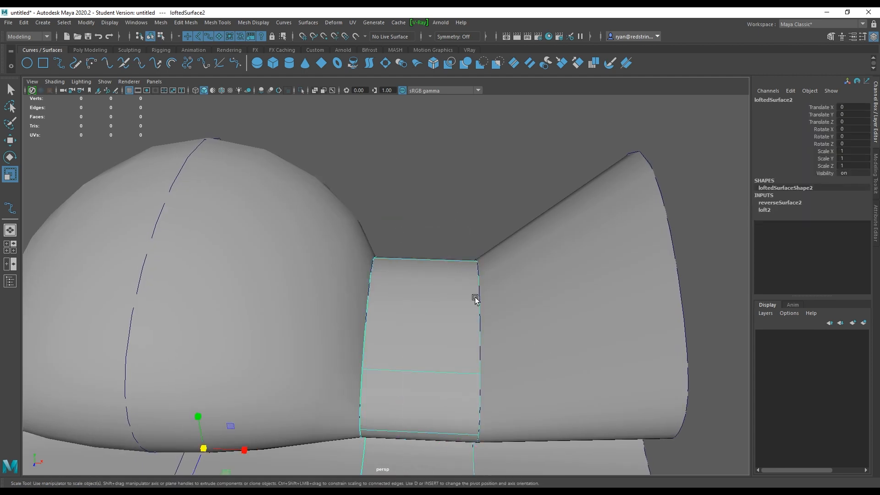
# Select the rear control vertices of the curve shared by the strip and the flare, and move them backward along Z
pyautogui.keyDown('shift'); pyautogui.click(503, 242); pyautogui.keyUp('shift')
pyautogui.keyDown('shift'); pyautogui.click(461, 260); pyautogui.keyUp('shift')
pyautogui.moveTo(427, 194); pyautogui.dragTo(395, 185, button='right')
pyautogui.moveTo(446, 183); pyautogui.dragTo(440, 250)
pyautogui.scroll(-3, 474, 232)
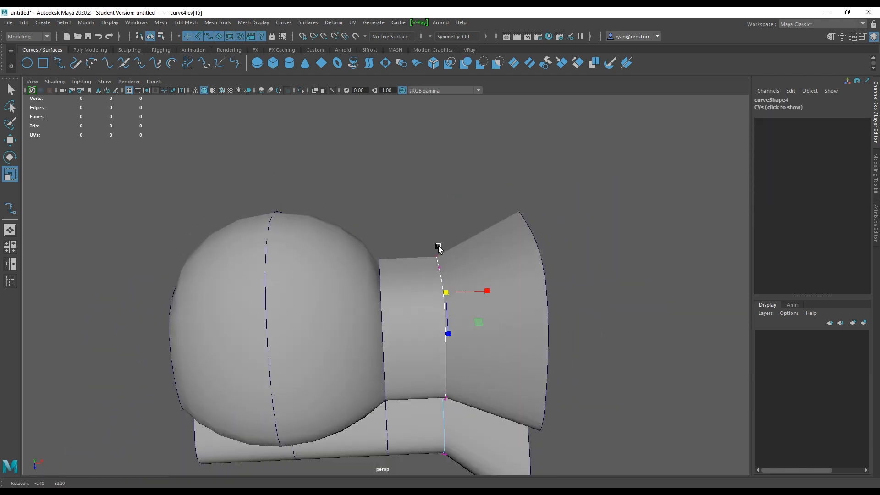
pyautogui.press('w')
pyautogui.moveTo(397, 192); pyautogui.dragTo(441, 279)
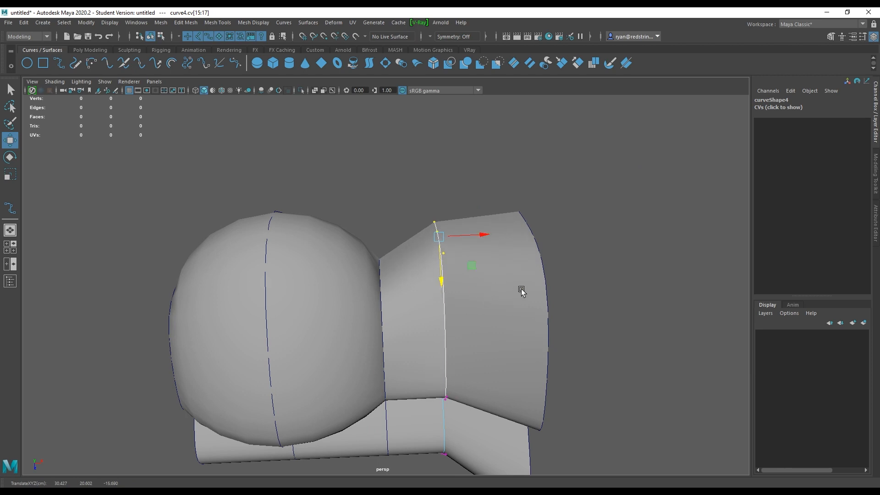
# Raise the shared curve's upper control vertex (CV 15) along Y and return to object selection
pyautogui.keyDown('alt'); pyautogui.moveTo(521, 290); pyautogui.dragTo(336, 243); pyautogui.keyUp('alt')
pyautogui.moveTo(322, 192); pyautogui.dragTo(328, 164)
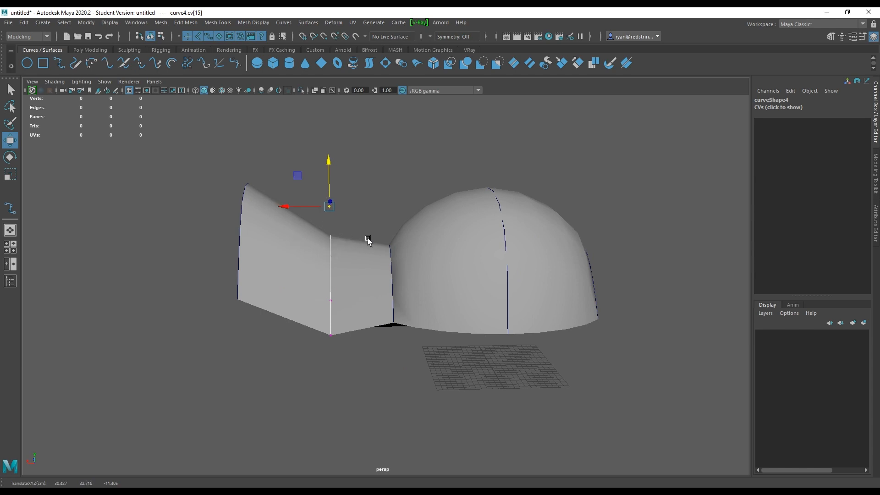
pyautogui.keyDown('alt'); pyautogui.moveTo(313, 272); pyautogui.dragTo(533, 298); pyautogui.keyUp('alt')
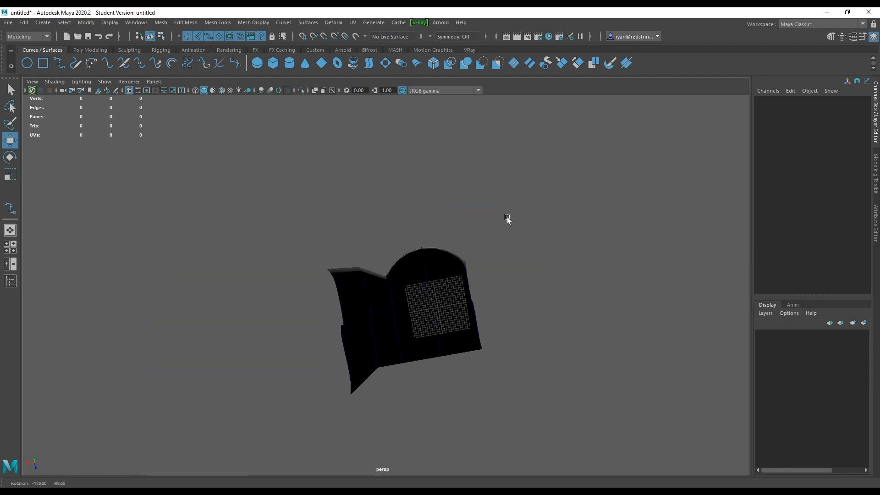
pyautogui.keyDown('alt'); pyautogui.moveTo(508, 220); pyautogui.dragTo(322, 304); pyautogui.keyUp('alt')
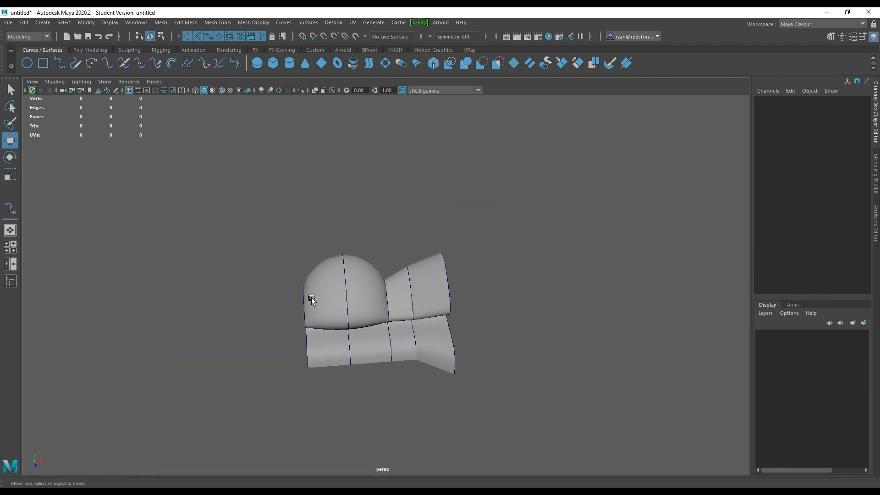
# Examine the dome, strip and flare lofts by selecting each surface in turn, clear the selection and view them from another angle
pyautogui.keyDown('alt'); pyautogui.moveTo(359, 262); pyautogui.dragTo(515, 358, button='right'); pyautogui.keyUp('alt')
pyautogui.click(232, 291)
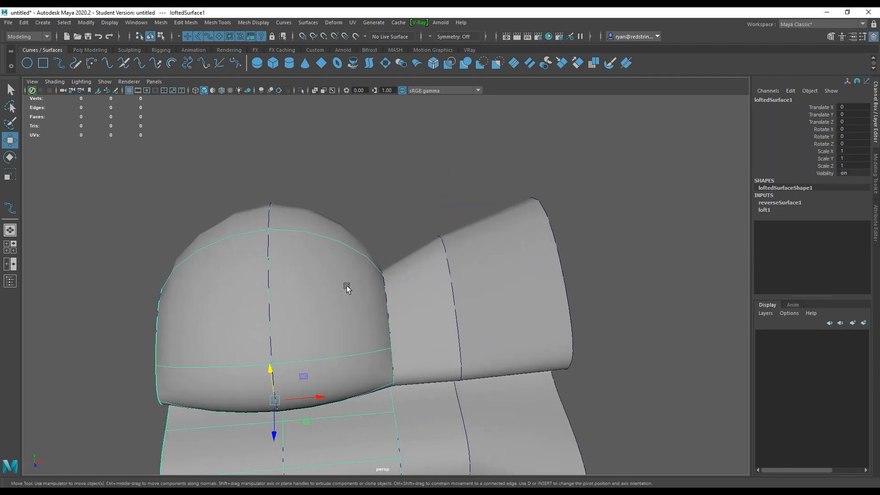
pyautogui.click(425, 289)
pyautogui.click(464, 261)
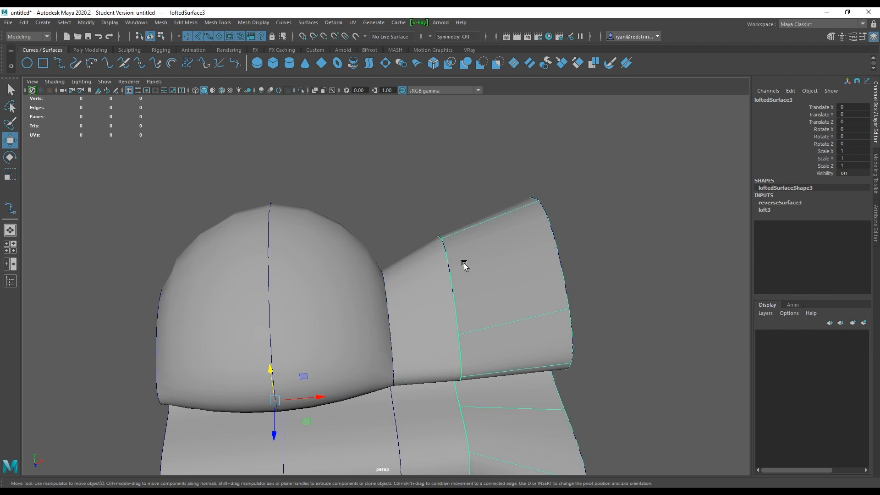
pyautogui.click(406, 301)
pyautogui.click(351, 312)
pyautogui.keyDown('alt'); pyautogui.moveTo(649, 305); pyautogui.dragTo(501, 232, button='right'); pyautogui.keyUp('alt')
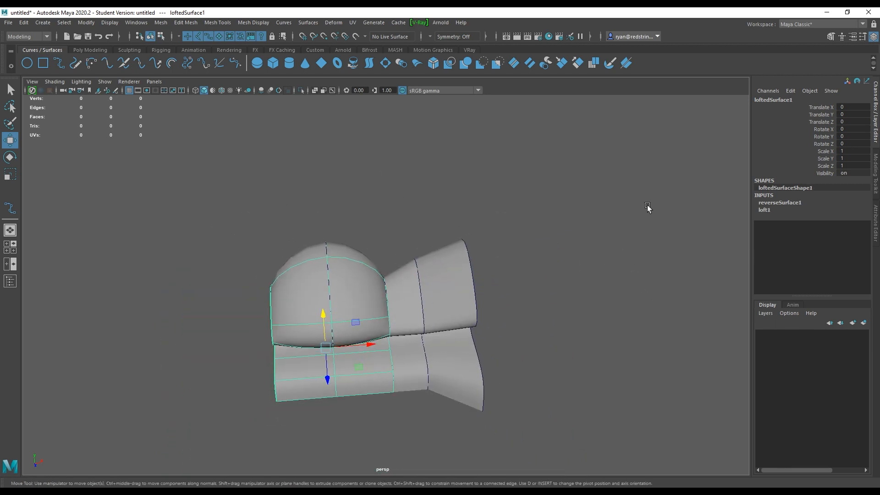
pyautogui.click(646, 207)
pyautogui.keyDown('alt'); pyautogui.moveTo(647, 208); pyautogui.dragTo(571, 252); pyautogui.keyUp('alt')
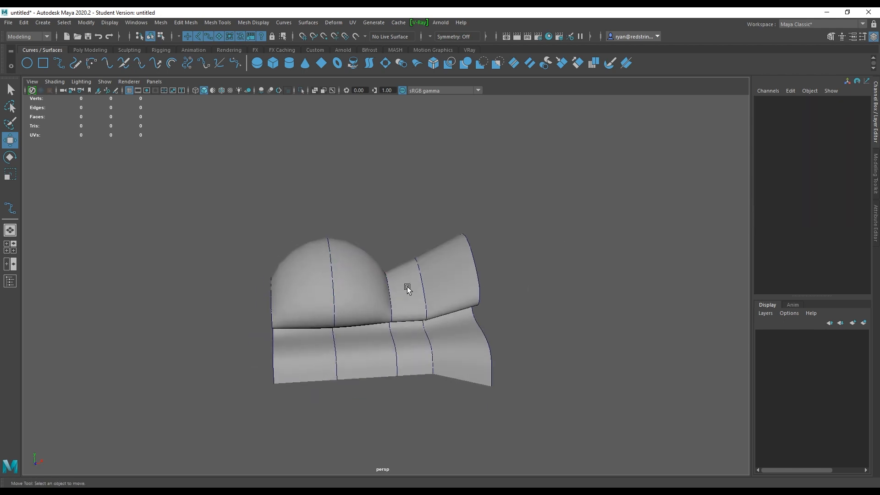
# Select all the lofted surfaces and curves, delete their construction history and clear the selection
pyautogui.moveTo(215, 208); pyautogui.dragTo(549, 399)
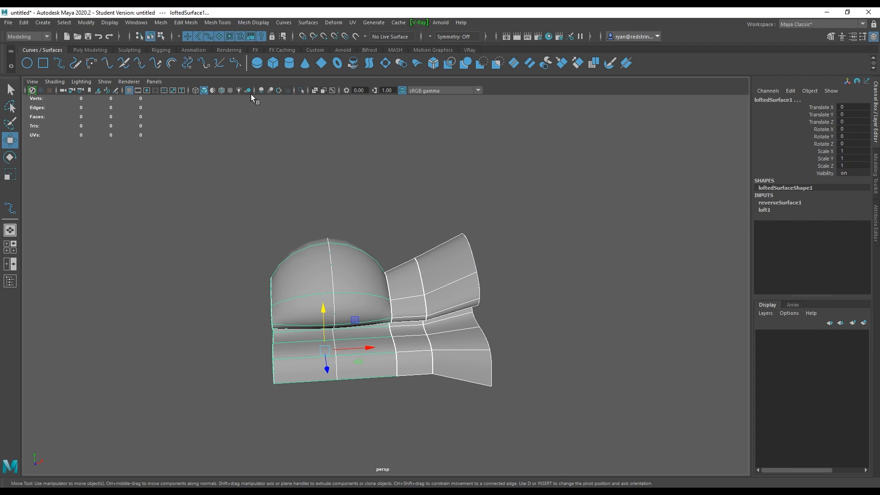
pyautogui.click(97, 50)
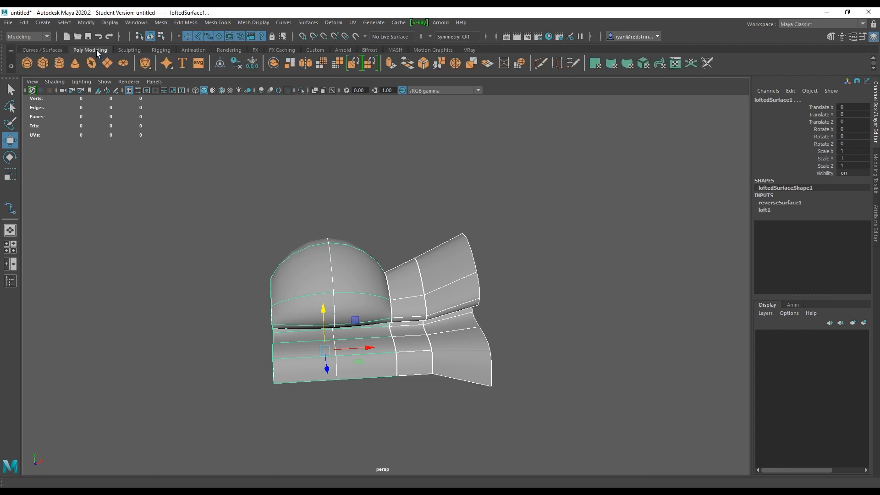
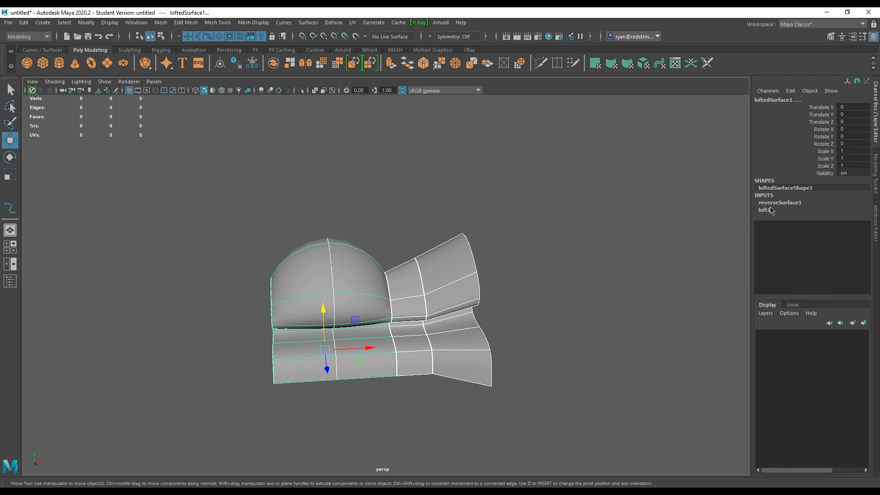
pyautogui.click(235, 64)
pyautogui.click(617, 195)
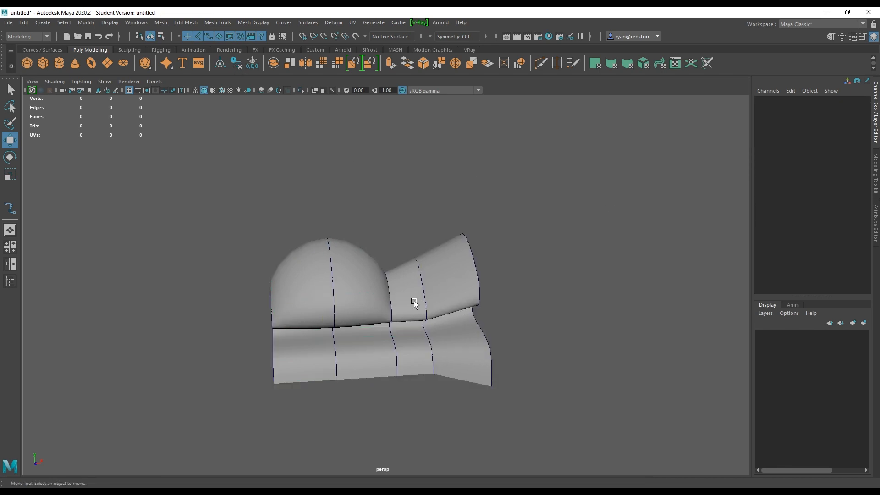
# Isolate the source curves by excluding the three lofted surfaces from a full selection, and delete the curves
pyautogui.click(372, 297)
pyautogui.keyDown('shift'); pyautogui.click(416, 290); pyautogui.keyUp('shift')
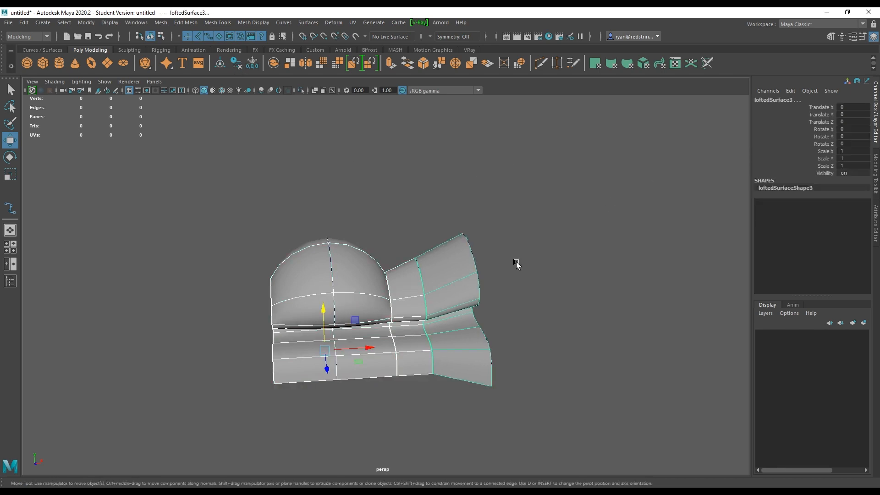
pyautogui.moveTo(517, 262); pyautogui.dragTo(255, 343)
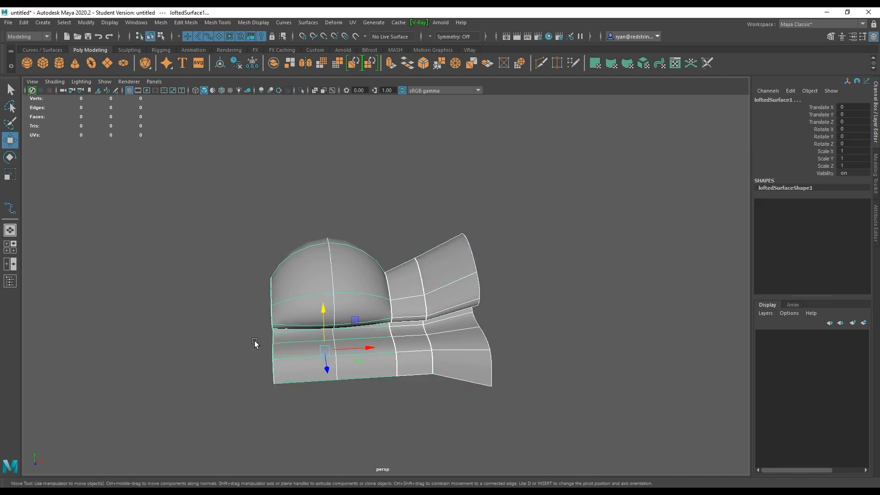
pyautogui.keyDown('ctrl'); pyautogui.click(298, 288); pyautogui.keyUp('ctrl')
pyautogui.keyDown('ctrl'); pyautogui.click(398, 284); pyautogui.keyUp('ctrl')
pyautogui.keyDown('ctrl'); pyautogui.click(463, 274); pyautogui.keyUp('ctrl')
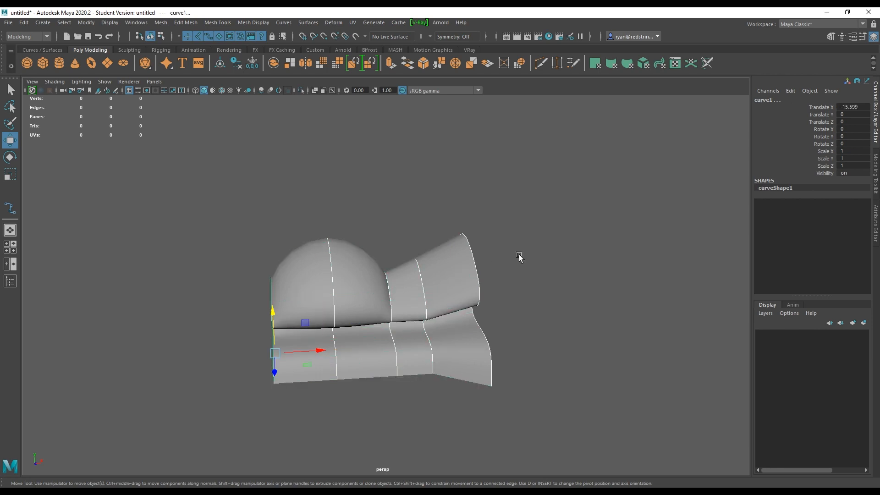
pyautogui.click(520, 258)
pyautogui.keyDown('alt'); pyautogui.moveTo(495, 262); pyautogui.dragTo(356, 275); pyautogui.keyUp('alt')
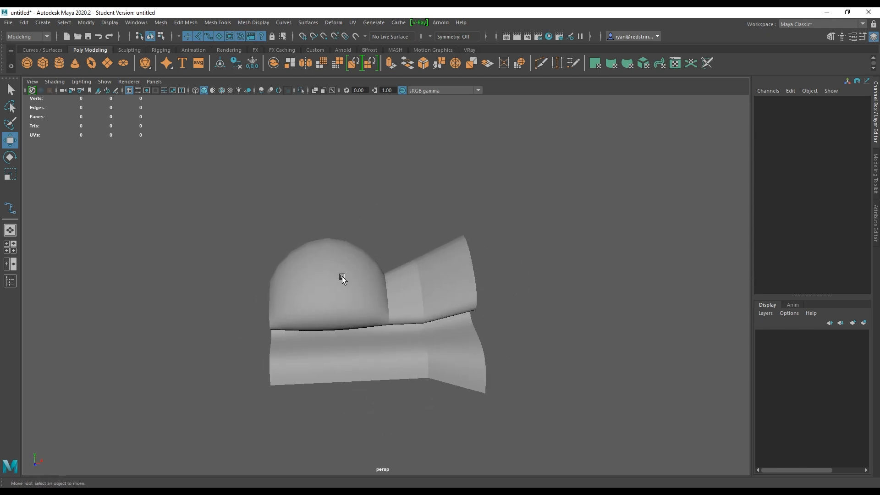
# Raise the two middle upper control vertices of the narrow strip between the dome and the flare
pyautogui.click(398, 285)
pyautogui.keyDown('alt'); pyautogui.moveTo(399, 284); pyautogui.dragTo(509, 356, button='right'); pyautogui.keyUp('alt')
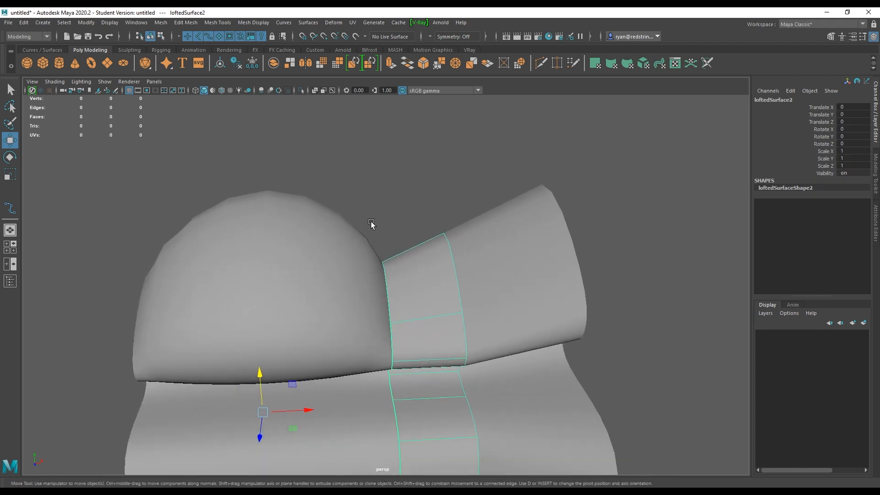
pyautogui.moveTo(372, 222); pyautogui.dragTo(330, 223, button='right')
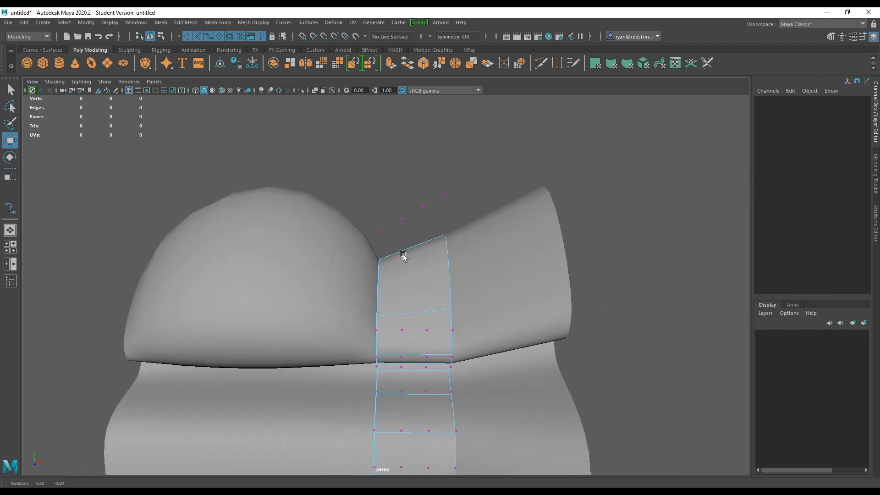
pyautogui.moveTo(387, 198); pyautogui.dragTo(404, 178)
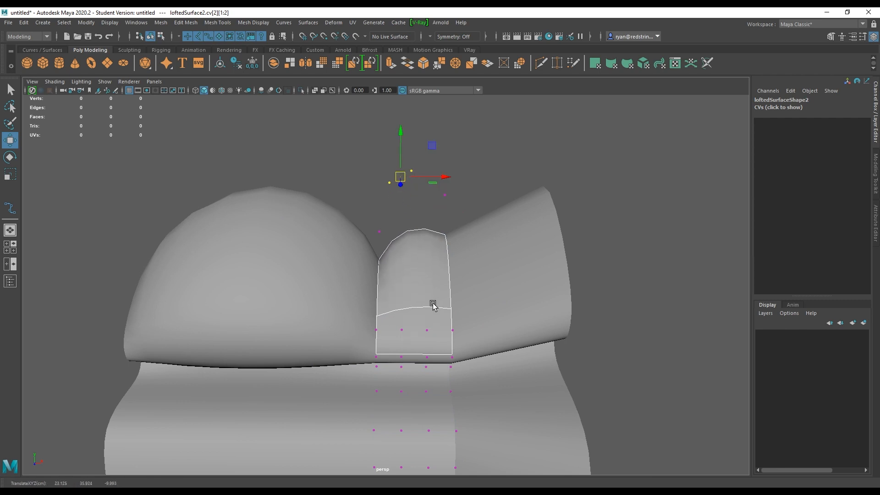
# Select the middle pair of control vertices in the strip's next row and pull them outward to continue the bulge
pyautogui.keyDown('alt'); pyautogui.moveTo(430, 305); pyautogui.dragTo(408, 181); pyautogui.keyUp('alt')
pyautogui.hotkey('ctrl', 'z')
pyautogui.hotkey('ctrl', 'z')
pyautogui.hotkey('ctrl', 'z')
pyautogui.hotkey('ctrl', 'z')
pyautogui.hotkey('ctrl', 'z')
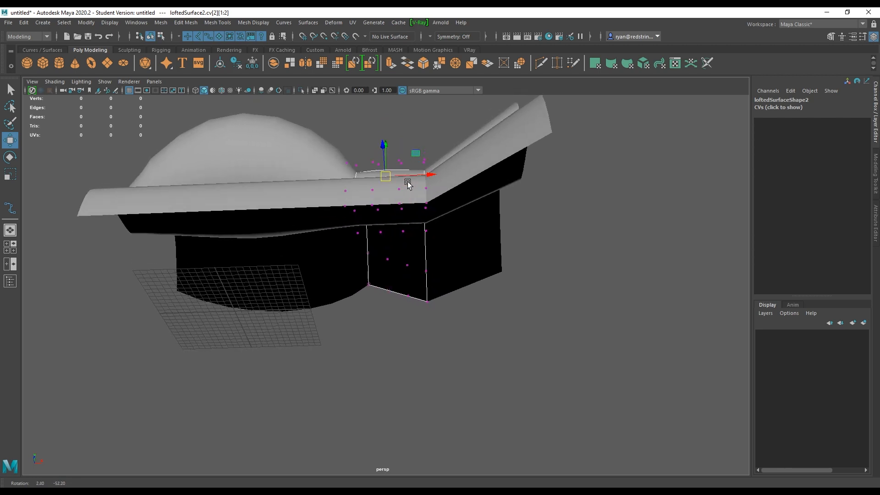
pyautogui.keyDown('shift'); pyautogui.click(406, 173); pyautogui.keyUp('shift')
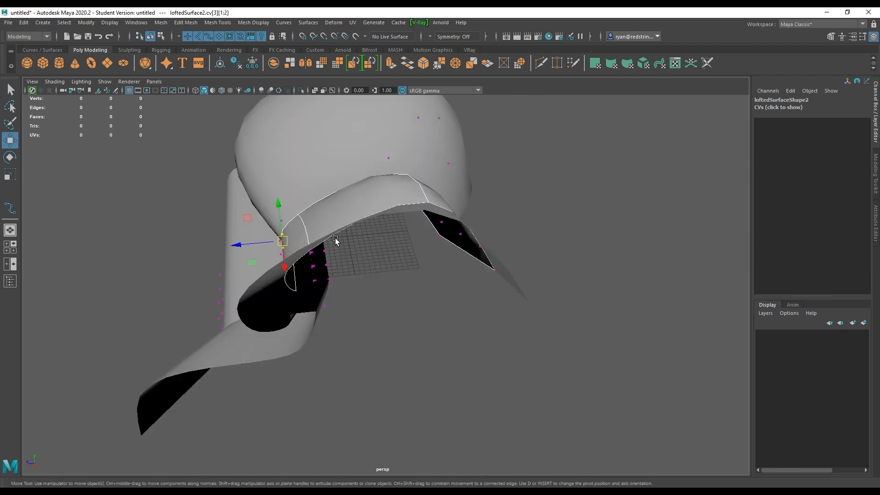
pyautogui.moveTo(245, 215); pyautogui.dragTo(224, 199)
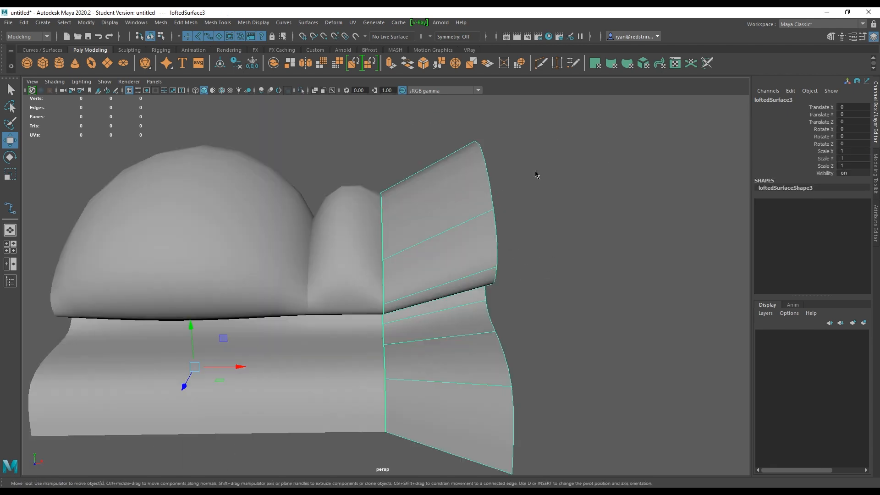
# Raise a middle upper control vertex of the flared surface to round its top, return to object selection and deselect it
pyautogui.moveTo(535, 171); pyautogui.dragTo(493, 171, button='right')
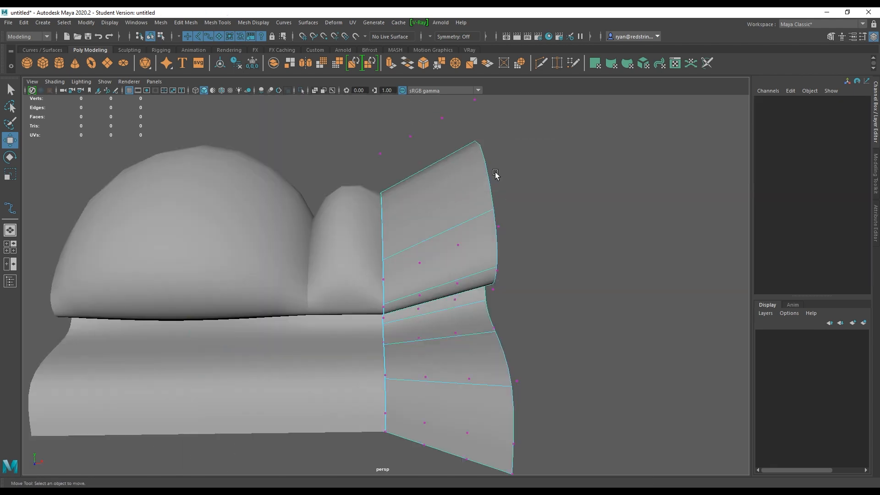
pyautogui.keyDown('alt'); pyautogui.moveTo(485, 195); pyautogui.dragTo(485, 220, button='middle'); pyautogui.keyUp('alt')
pyautogui.moveTo(398, 159); pyautogui.dragTo(430, 114)
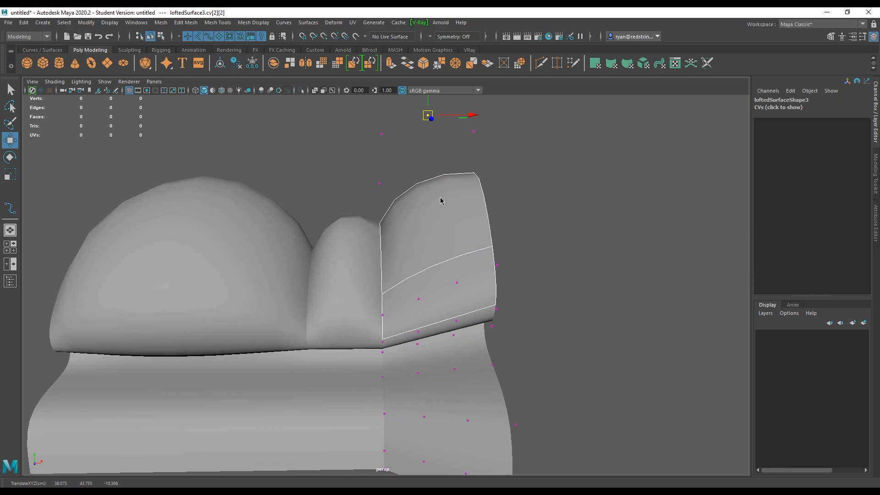
pyautogui.moveTo(442, 198); pyautogui.dragTo(491, 182, button='right')
pyautogui.click(556, 260)
# Delete all three lofted surfaces to empty the scene
pyautogui.keyDown('alt'); pyautogui.moveTo(583, 301); pyautogui.dragTo(373, 198, button='right'); pyautogui.keyUp('alt')
pyautogui.keyDown('alt'); pyautogui.moveTo(373, 198); pyautogui.dragTo(292, 228); pyautogui.keyUp('alt')
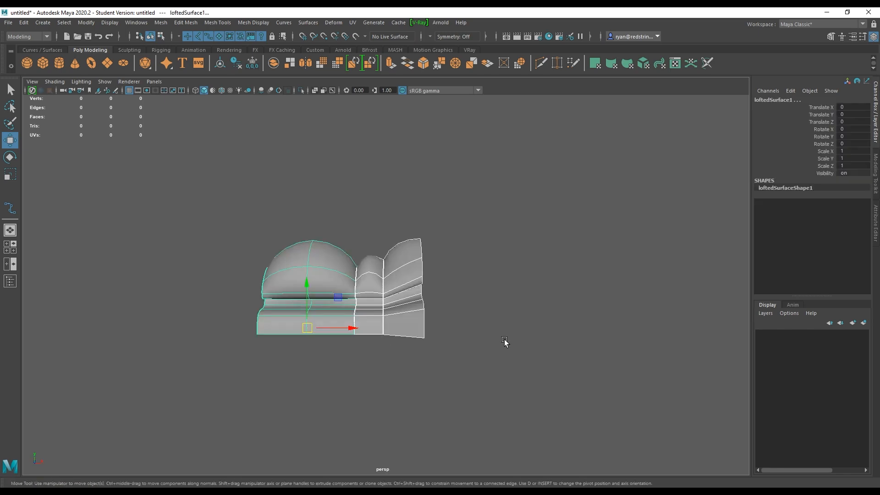
pyautogui.press('Delete')
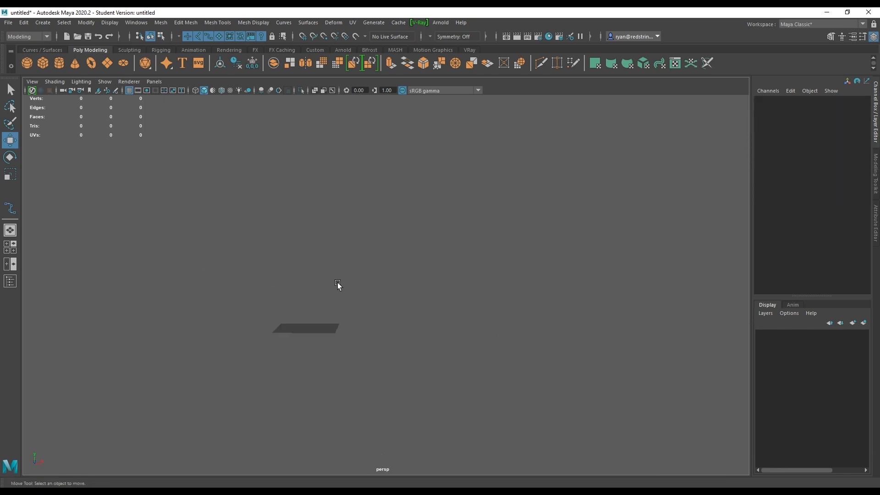
pyautogui.keyDown('alt'); pyautogui.moveTo(338, 283); pyautogui.dragTo(361, 277); pyautogui.keyUp('alt')
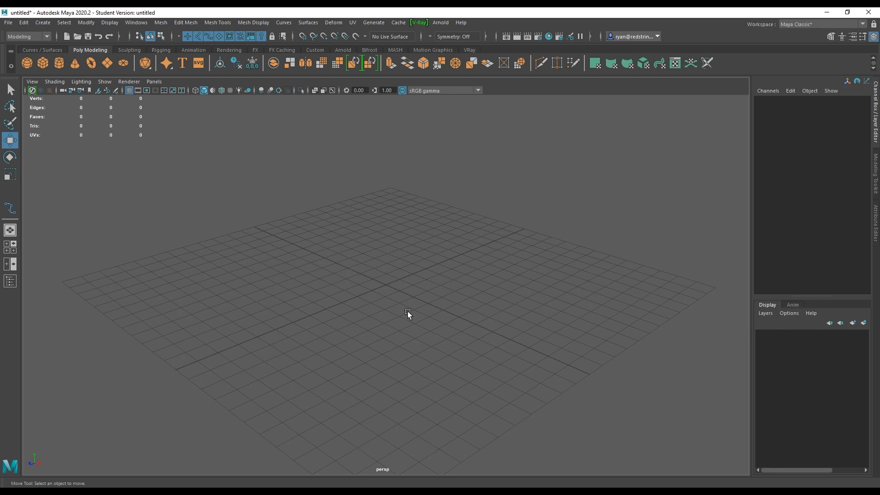
# Start an EP curve in the maximized side view, snapping its first two points to the grid along an 11-unit base from the origin
pyautogui.click(14, 253)
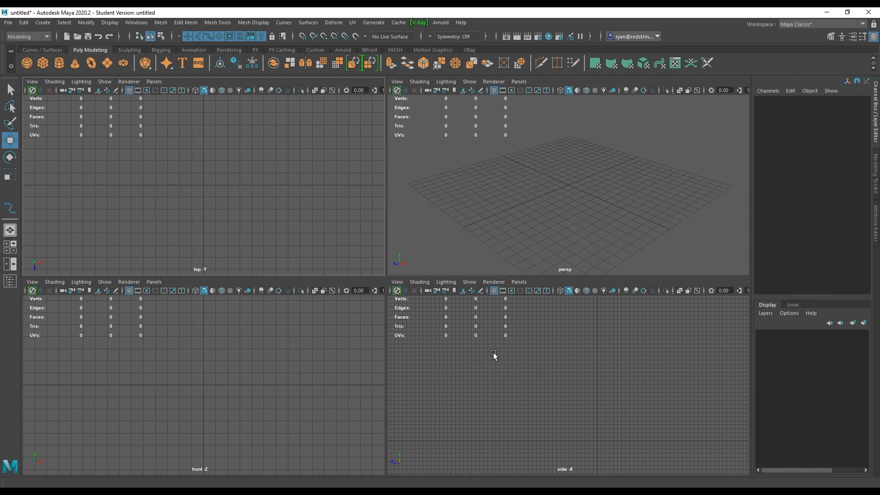
pyautogui.press('space')
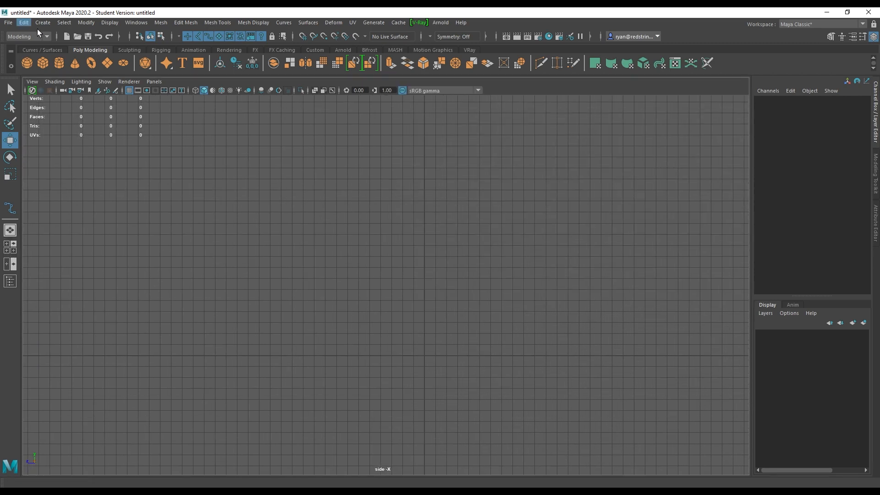
pyautogui.click(43, 23)
pyautogui.moveTo(68, 94)
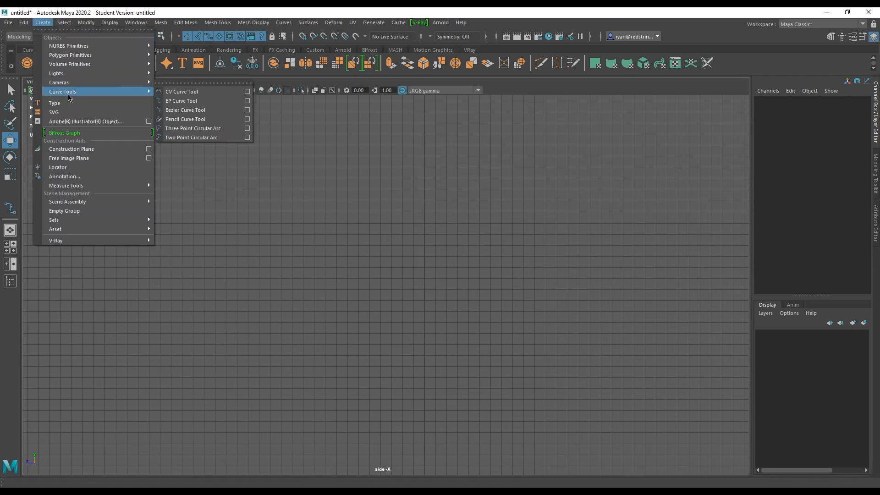
pyautogui.click(181, 100)
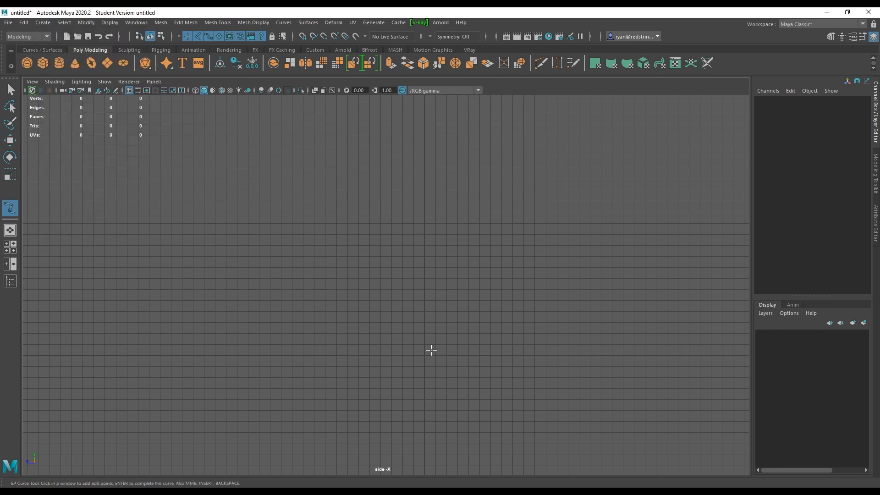
pyautogui.moveTo(430, 350)
pyautogui.keyDown('alt'); pyautogui.mouseDown(button='middle')
pyautogui.moveTo(431, 270)
pyautogui.moveTo(428, 338)
pyautogui.mouseUp(button='middle'); pyautogui.keyUp('alt')
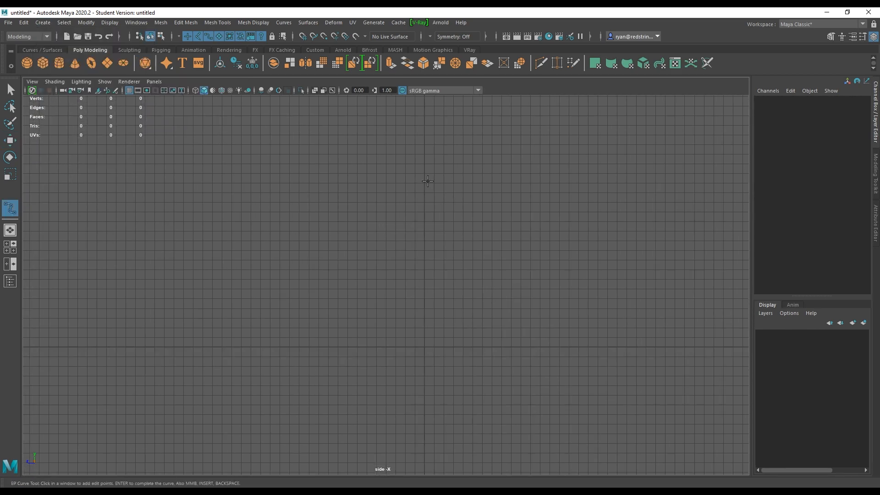
pyautogui.keyDown('alt'); pyautogui.moveTo(418, 333); pyautogui.dragTo(518, 394, button='right'); pyautogui.keyUp('alt')
pyautogui.keyDown('alt'); pyautogui.moveTo(479, 366); pyautogui.dragTo(513, 285, button='middle'); pyautogui.keyUp('alt')
pyautogui.press('x')
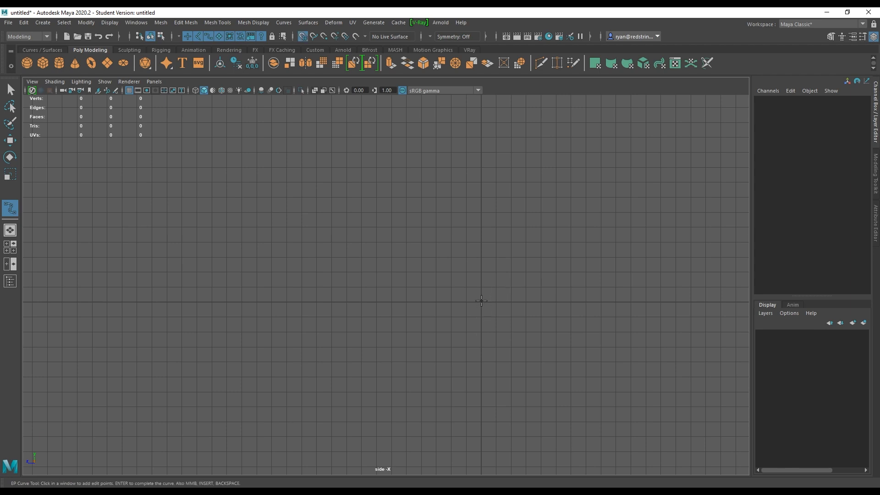
pyautogui.click(481, 300)
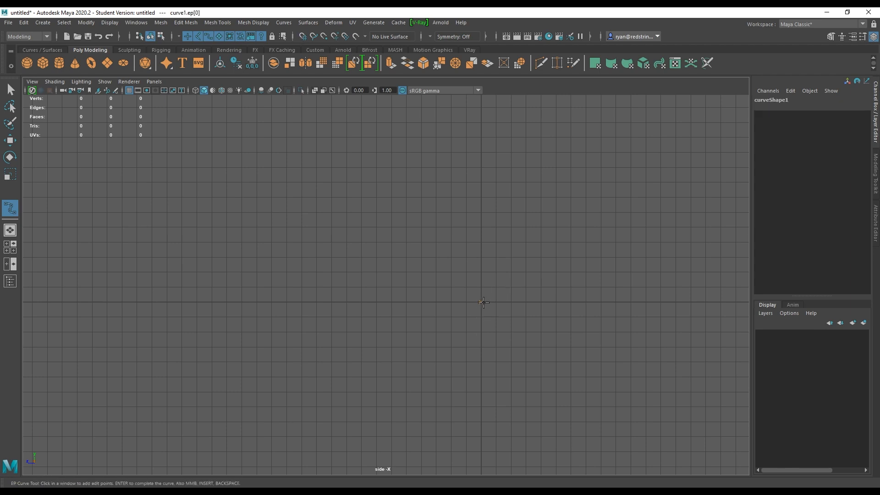
pyautogui.press('x')
pyautogui.click(316, 302)
# Extend the EP curve's base to about 13 units, turn it up around a small rounded end and start a rising upper edge
pyautogui.keyDown('alt'); pyautogui.moveTo(306, 291); pyautogui.dragTo(351, 238, button='middle'); pyautogui.keyUp('alt')
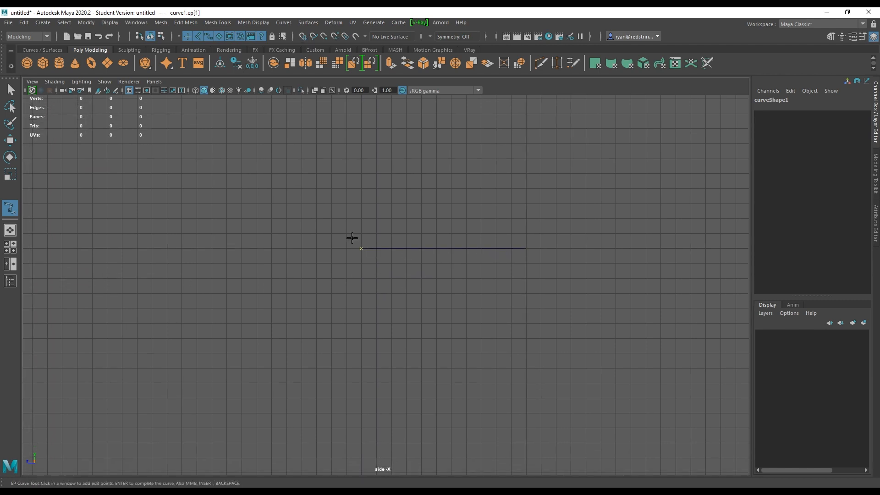
pyautogui.keyDown('alt'); pyautogui.moveTo(352, 238); pyautogui.dragTo(573, 362, button='right'); pyautogui.keyUp('alt')
pyautogui.keyDown('alt'); pyautogui.moveTo(437, 248); pyautogui.dragTo(465, 372, button='middle'); pyautogui.keyUp('alt')
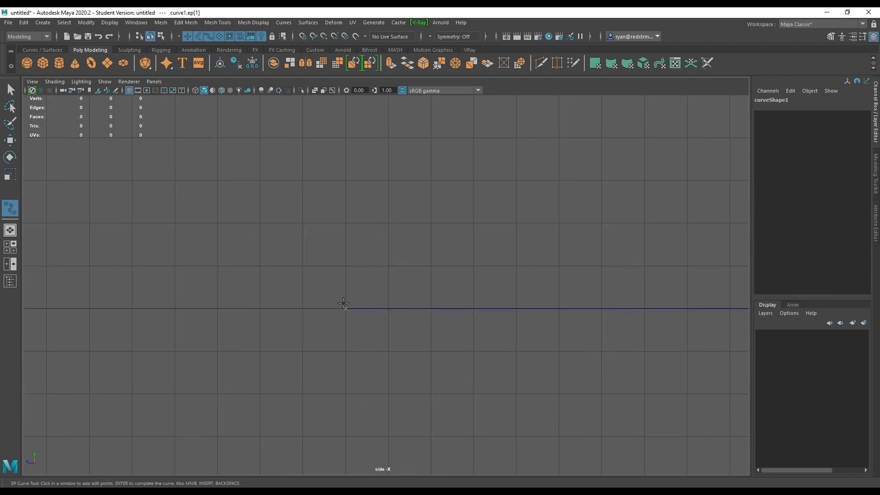
pyautogui.moveTo(344, 304); pyautogui.dragTo(246, 302)
pyautogui.click(247, 301)
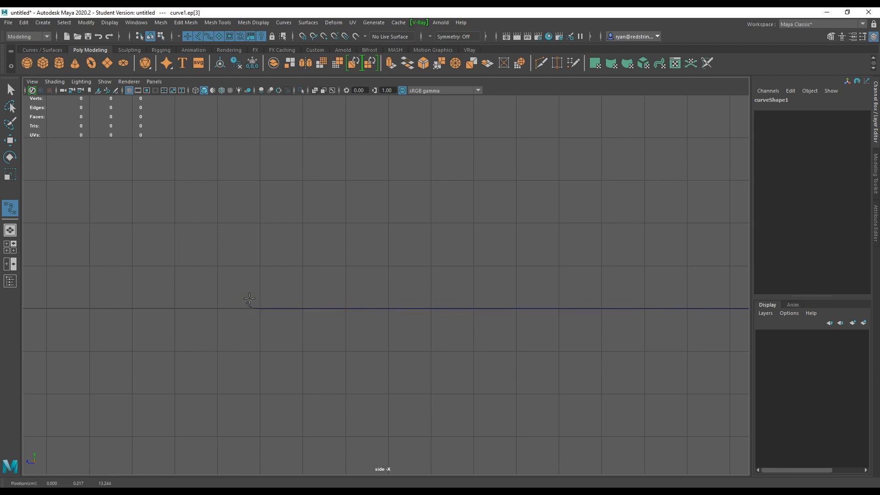
pyautogui.click(256, 300)
pyautogui.click(273, 301)
pyautogui.click(304, 295)
pyautogui.click(328, 289)
pyautogui.scroll(-5, 435, 302)
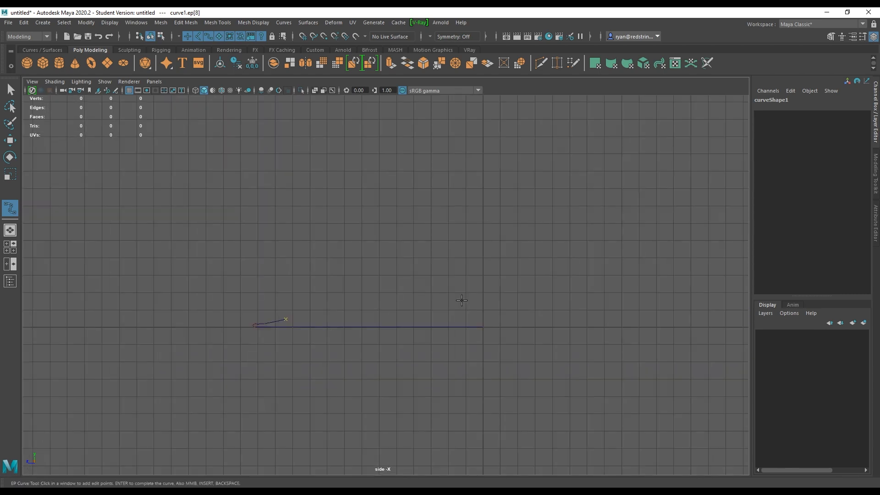
pyautogui.moveTo(474, 275)
pyautogui.mouseDown()
pyautogui.moveTo(471, 303)
pyautogui.moveTo(463, 275)
pyautogui.moveTo(472, 275)
pyautogui.mouseUp()
pyautogui.scroll(4, 449, 323)
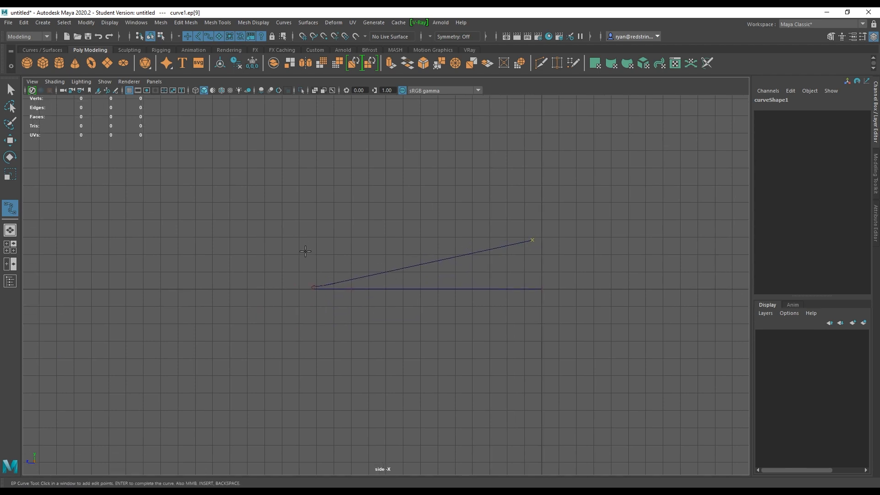
pyautogui.keyDown('alt'); pyautogui.moveTo(376, 292); pyautogui.dragTo(439, 294, button='middle'); pyautogui.keyUp('alt')
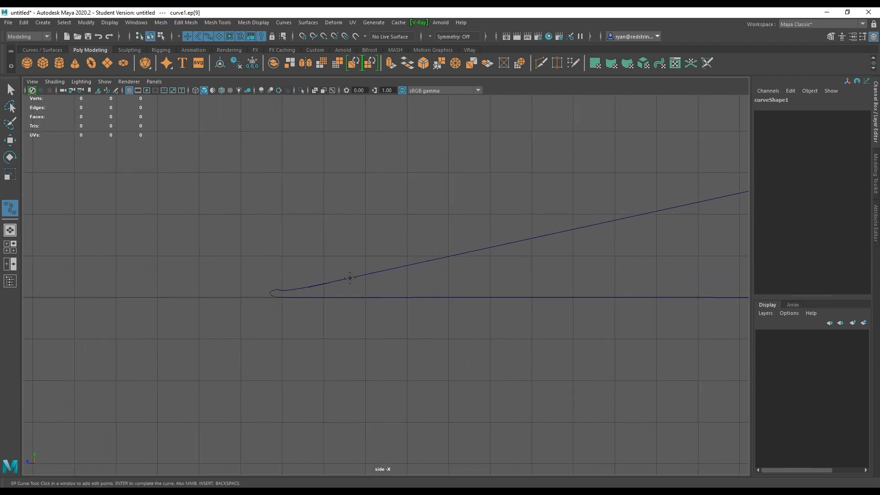
pyautogui.keyDown('alt'); pyautogui.moveTo(348, 279); pyautogui.dragTo(358, 276); pyautogui.keyUp('alt')
pyautogui.keyDown('alt'); pyautogui.moveTo(348, 279); pyautogui.dragTo(359, 276, button='middle'); pyautogui.keyUp('alt')
pyautogui.hotkey('ctrl', 'z')
# Continue the EP curve's upper edge as a shallow arch to just short of the central axis and turn it upward
pyautogui.moveTo(444, 254); pyautogui.dragTo(446, 249)
pyautogui.moveTo(644, 192); pyautogui.dragTo(657, 215)
pyautogui.keyDown('alt'); pyautogui.moveTo(658, 220); pyautogui.dragTo(494, 275, button='middle'); pyautogui.keyUp('alt')
pyautogui.scroll(-5, 492, 277)
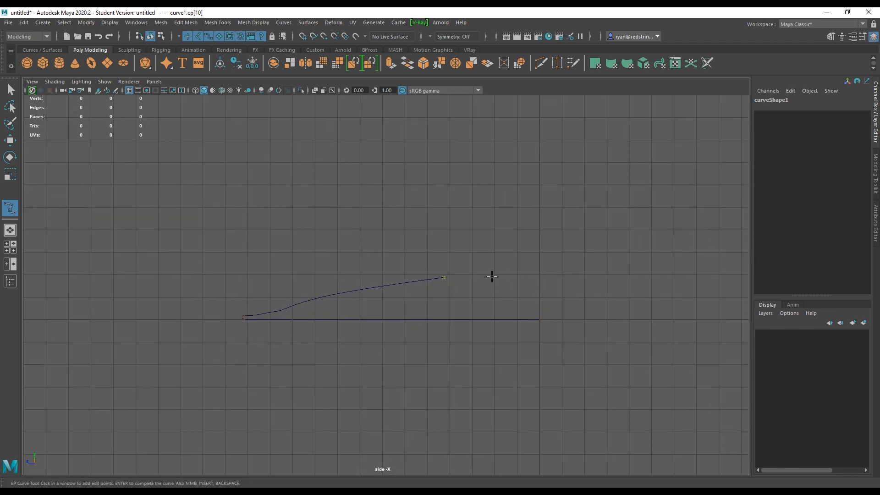
pyautogui.moveTo(492, 277); pyautogui.dragTo(528, 265)
pyautogui.click(524, 274)
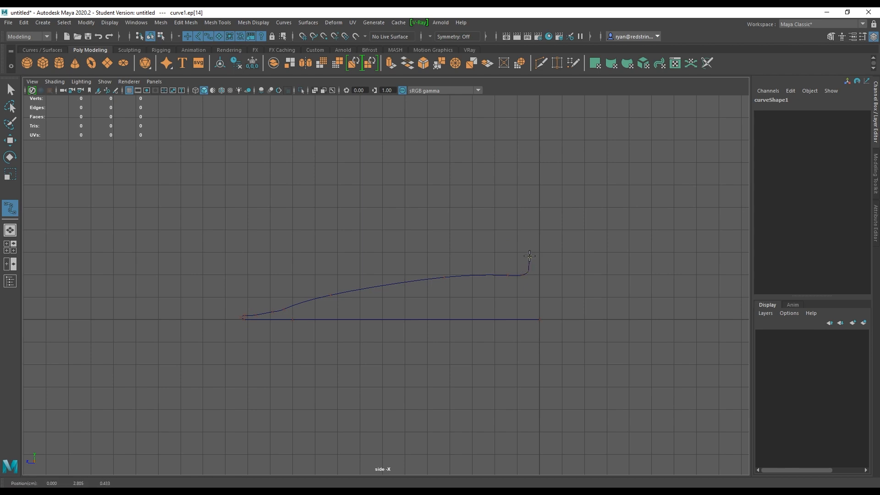
# Extend the EP curve straight up alongside the central axis to a height of about 12 units
pyautogui.keyDown('alt'); pyautogui.moveTo(538, 196); pyautogui.dragTo(507, 440, button='middle'); pyautogui.keyUp('alt')
pyautogui.keyDown('alt'); pyautogui.moveTo(440, 239); pyautogui.dragTo(353, 233, button='right'); pyautogui.keyUp('alt')
pyautogui.keyDown('alt'); pyautogui.moveTo(413, 274); pyautogui.dragTo(413, 204, button='middle'); pyautogui.keyUp('alt')
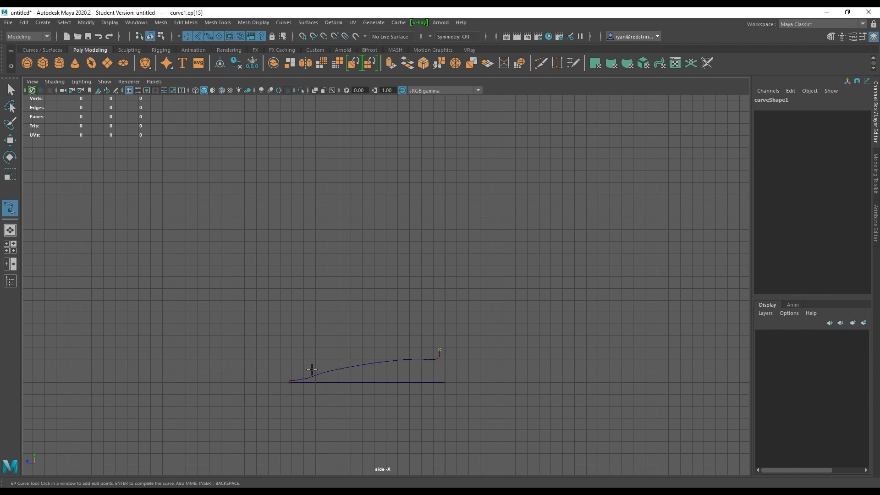
pyautogui.moveTo(439, 213); pyautogui.dragTo(438, 213)
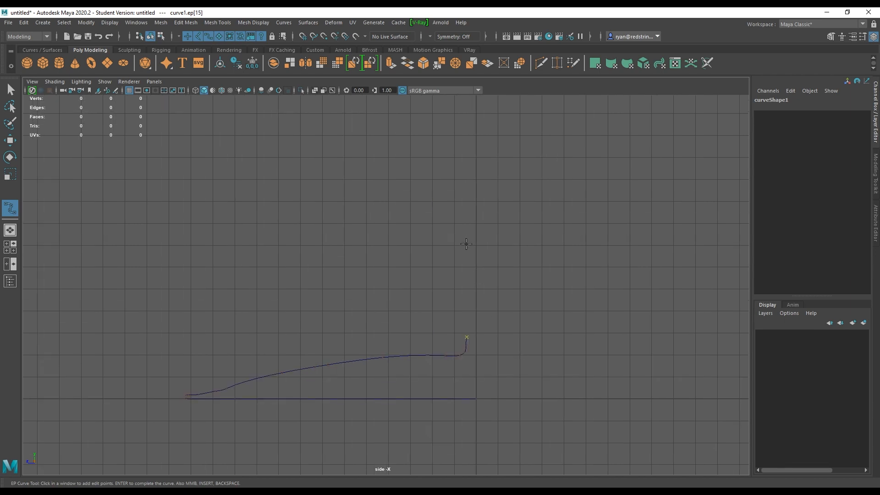
pyautogui.moveTo(466, 244); pyautogui.dragTo(467, 257)
pyautogui.click(464, 194)
pyautogui.click(466, 139)
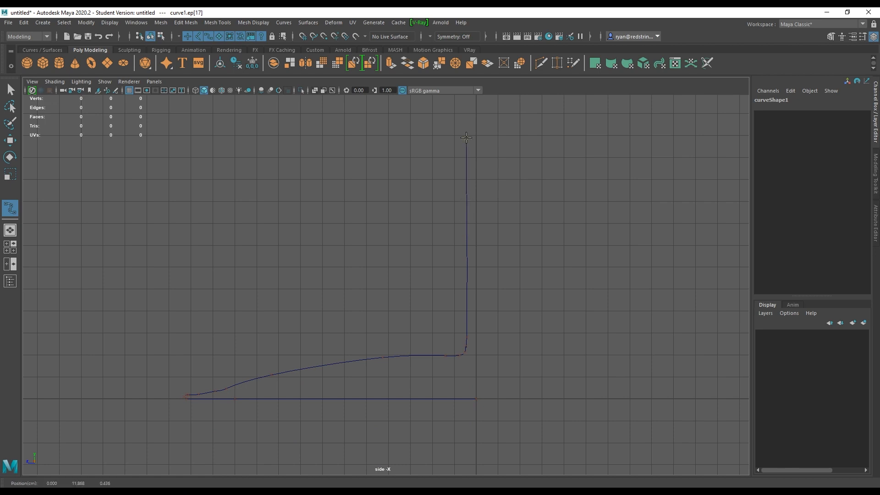
# Flare the EP curve outward above the stem, raise the bowl's outer wall and start the turn over its rim
pyautogui.keyDown('alt'); pyautogui.moveTo(466, 138); pyautogui.dragTo(460, 267, button='middle'); pyautogui.keyUp('alt')
pyautogui.click(452, 259)
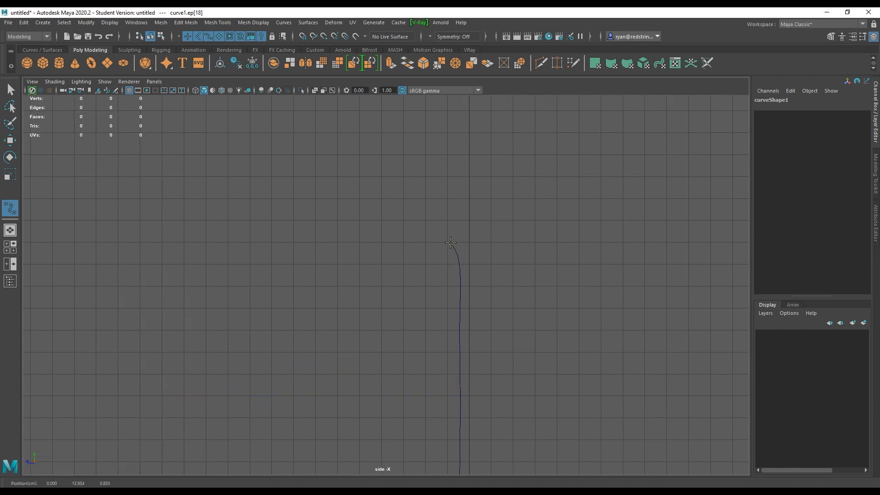
pyautogui.moveTo(451, 243); pyautogui.dragTo(424, 237)
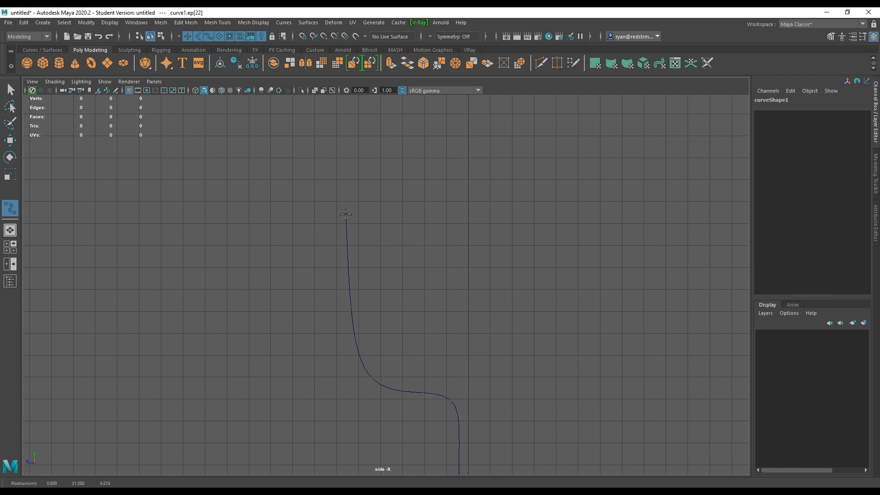
pyautogui.click(346, 213)
pyautogui.click(346, 201)
pyautogui.click(351, 199)
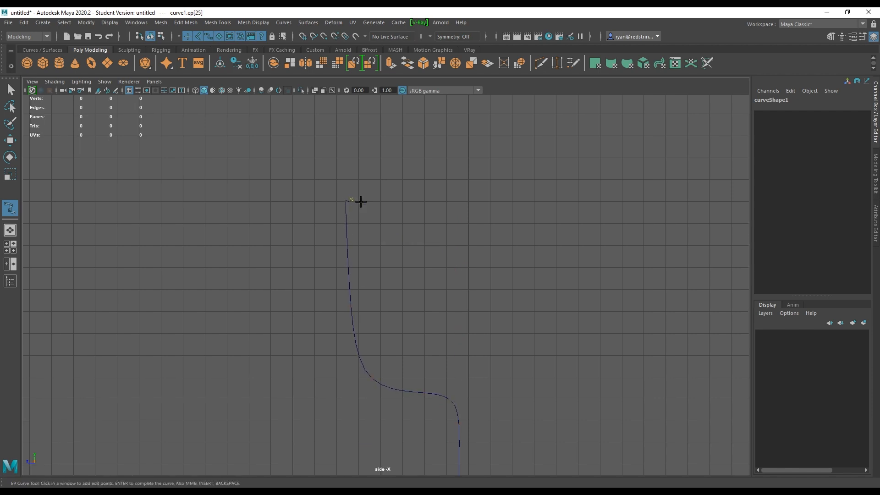
# Run the EP curve down inside the bowl's outer wall to the central axis and finish the curve
pyautogui.click(360, 285)
pyautogui.click(364, 324)
pyautogui.click(412, 379)
pyautogui.click(467, 380)
pyautogui.press('Return')
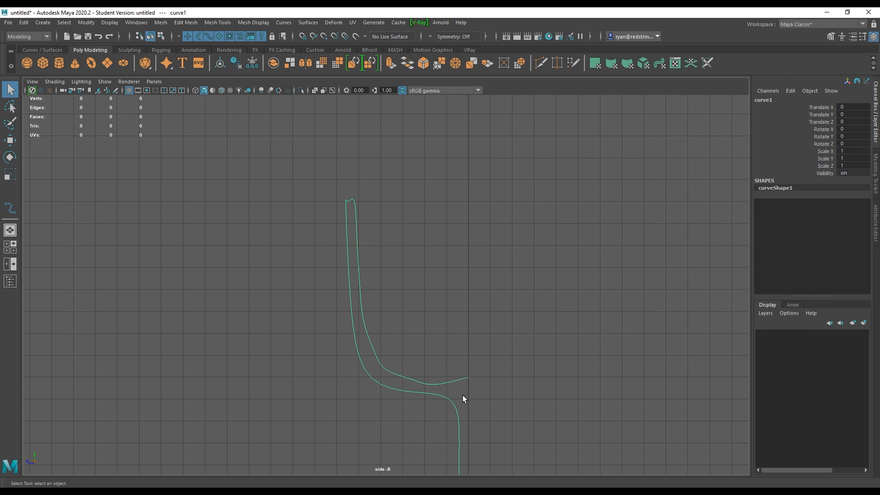
# Switch the finished curve to control vertex editing for work on the base's outer tip
pyautogui.keyDown('alt'); pyautogui.moveTo(463, 399); pyautogui.dragTo(434, 435, button='middle'); pyautogui.keyUp('alt')
pyautogui.keyDown('alt'); pyautogui.moveTo(388, 346); pyautogui.dragTo(463, 220, button='middle'); pyautogui.keyUp('alt')
pyautogui.keyDown('alt'); pyautogui.moveTo(372, 344); pyautogui.dragTo(437, 211, button='middle'); pyautogui.keyUp('alt')
pyautogui.keyDown('alt'); pyautogui.moveTo(413, 312); pyautogui.dragTo(478, 330, button='right'); pyautogui.keyUp('alt')
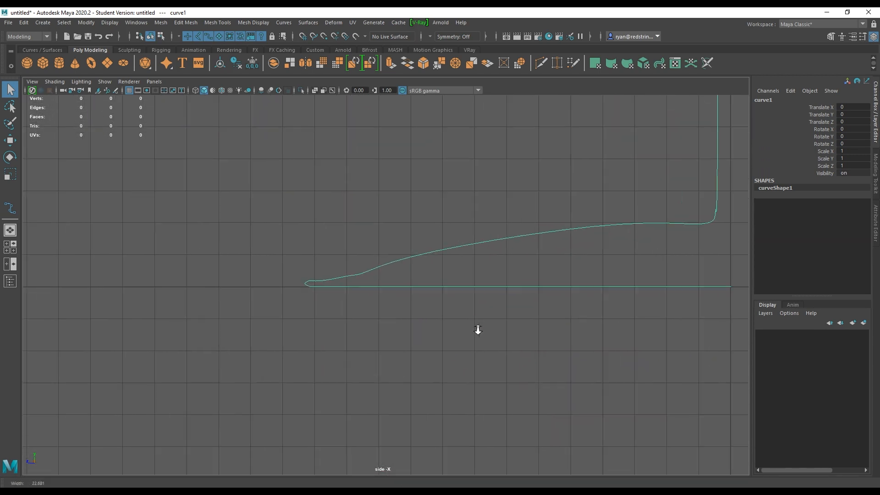
pyautogui.moveTo(383, 246); pyautogui.dragTo(594, 392, button='right')
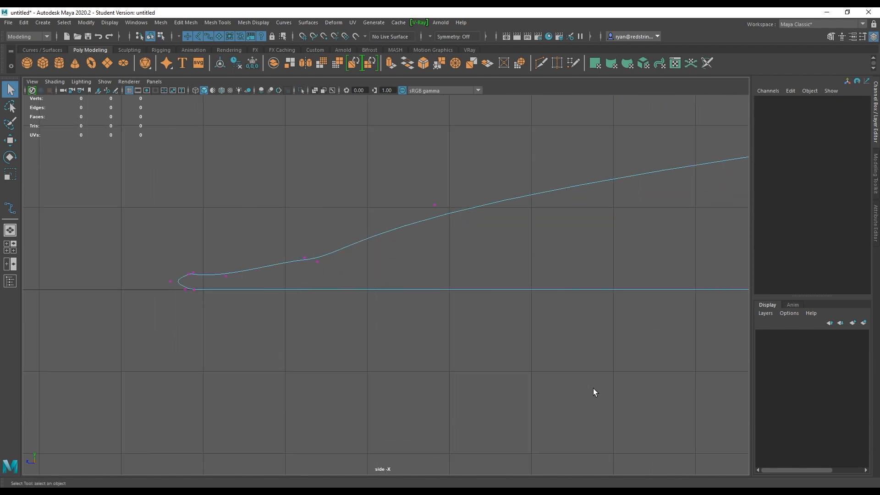
pyautogui.keyDown('alt'); pyautogui.moveTo(368, 284); pyautogui.dragTo(465, 305, button='middle'); pyautogui.keyUp('alt')
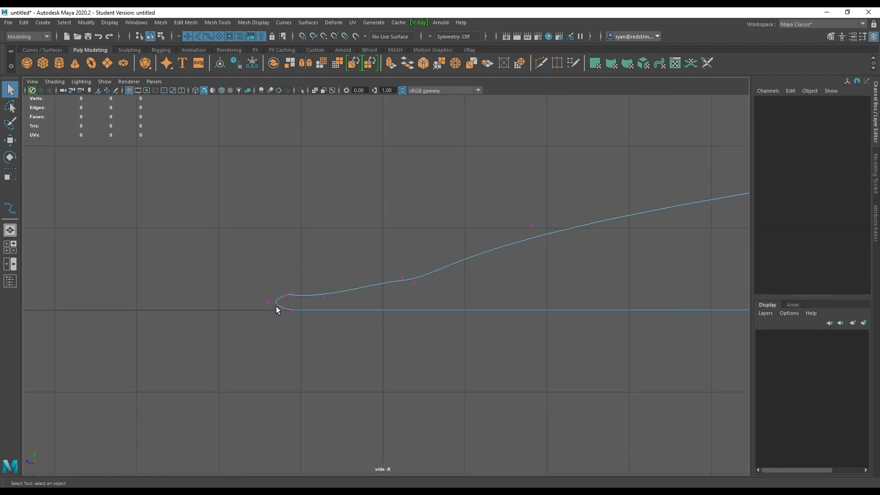
# Move the outermost control vertex of the base's tip slightly inward to blunt the tip
pyautogui.moveTo(277, 300); pyautogui.dragTo(307, 314)
pyautogui.press('e')
pyautogui.press('r')
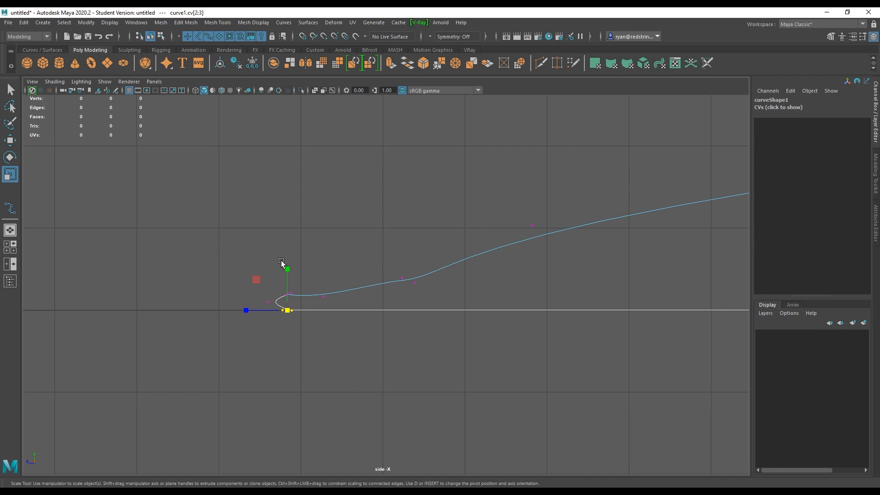
pyautogui.click(268, 303)
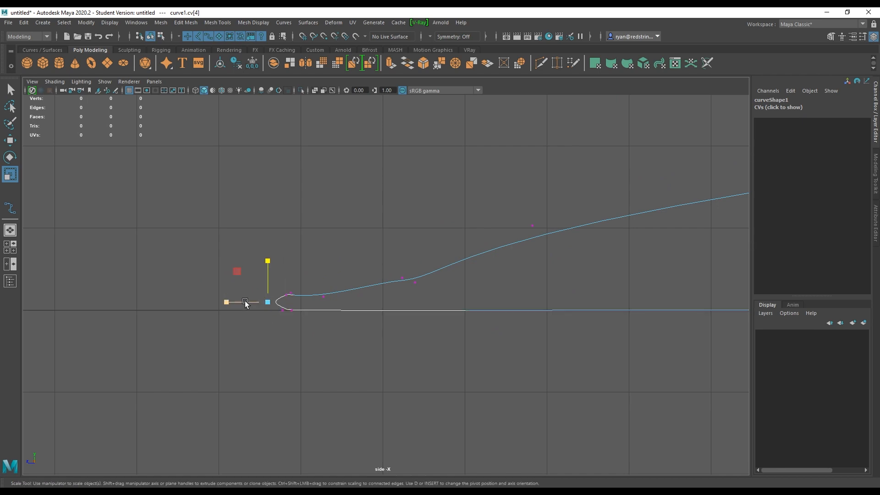
pyautogui.press('q')
pyautogui.press('w')
pyautogui.moveTo(228, 302); pyautogui.dragTo(239, 301)
# Lower the two control vertices on top of the base's tip and raise the next one to smooth the edge
pyautogui.scroll(5, 499, 383)
pyautogui.keyDown('alt'); pyautogui.moveTo(499, 382); pyautogui.dragTo(633, 353, button='middle'); pyautogui.keyUp('alt')
pyautogui.scroll(4, 409, 337)
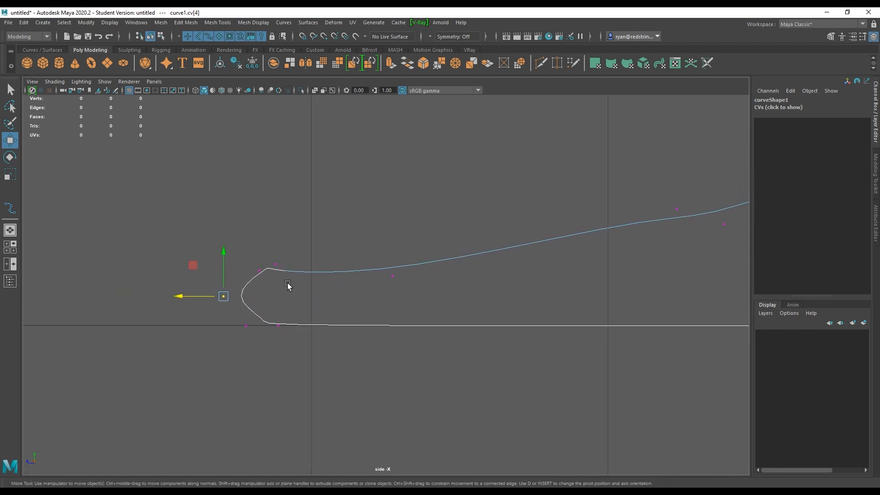
pyautogui.keyDown('alt'); pyautogui.moveTo(288, 285); pyautogui.dragTo(340, 282, button='middle'); pyautogui.keyUp('alt')
pyautogui.moveTo(323, 259); pyautogui.dragTo(304, 289)
pyautogui.click(338, 257)
pyautogui.moveTo(374, 253); pyautogui.dragTo(351, 278)
pyautogui.click(446, 280)
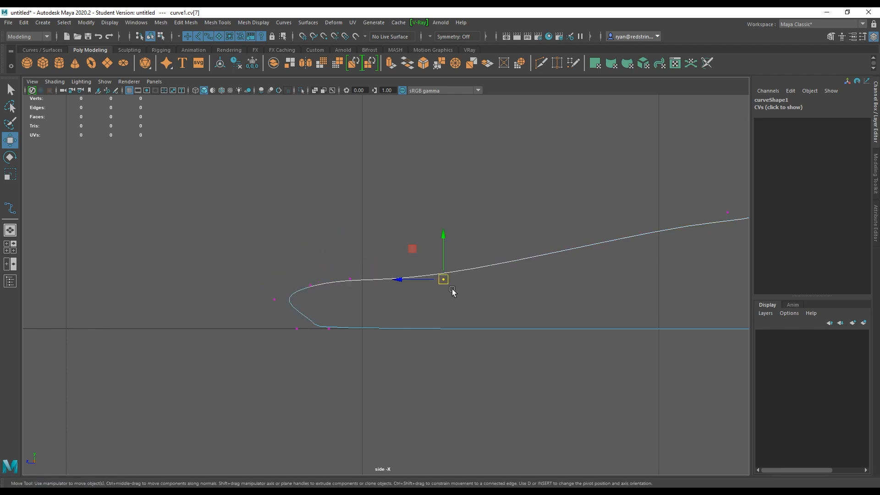
pyautogui.moveTo(449, 283); pyautogui.dragTo(454, 243)
# Move the middle control vertices of the base's upper edge along the slope to even out its bulge
pyautogui.scroll(-3, 468, 264)
pyautogui.keyDown('alt'); pyautogui.moveTo(468, 262); pyautogui.dragTo(398, 235, button='right'); pyautogui.keyUp('alt')
pyautogui.keyDown('alt'); pyautogui.moveTo(486, 249); pyautogui.dragTo(400, 289, button='middle'); pyautogui.keyUp('alt')
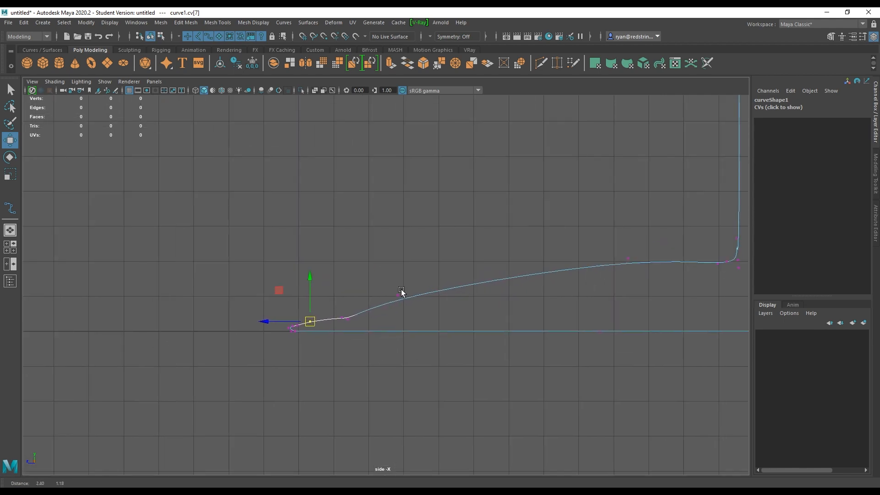
pyautogui.keyDown('alt'); pyautogui.moveTo(342, 304); pyautogui.dragTo(491, 358, button='right'); pyautogui.keyUp('alt')
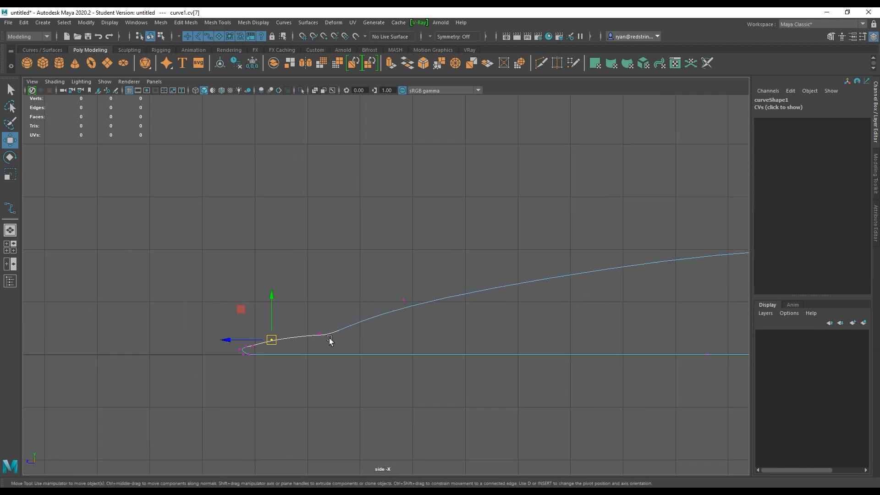
pyautogui.moveTo(257, 320); pyautogui.dragTo(488, 269)
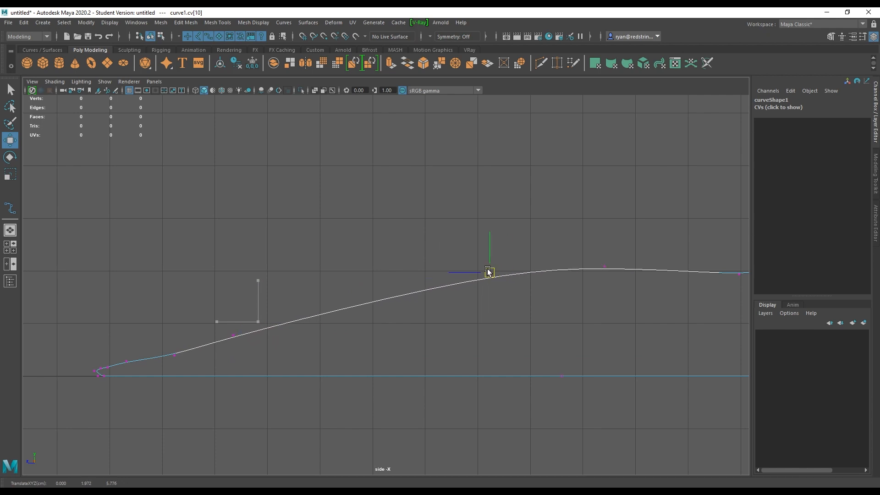
pyautogui.keyDown('alt'); pyautogui.moveTo(609, 291); pyautogui.dragTo(346, 309, button='middle'); pyautogui.keyUp('alt')
pyautogui.keyDown('alt'); pyautogui.moveTo(346, 308); pyautogui.dragTo(369, 281, button='right'); pyautogui.keyUp('alt')
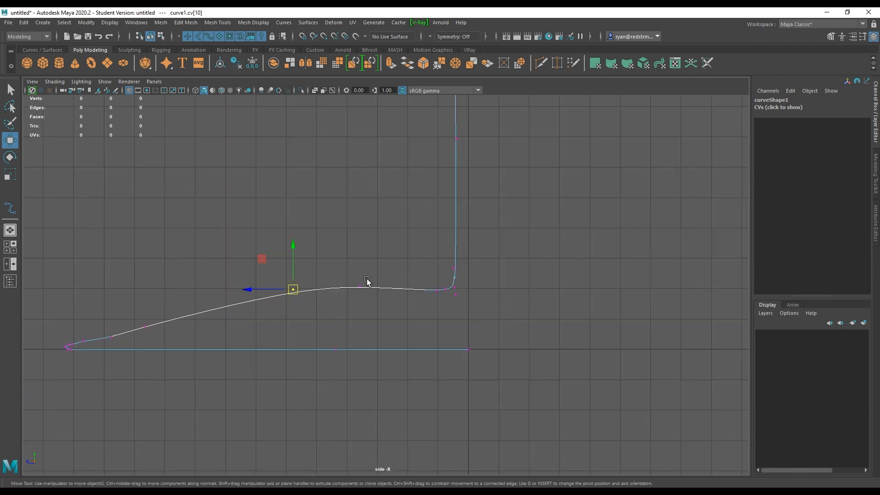
# Delete the three middle control vertices of the base's upper edge and slide the remaining one near the tip slightly inward
pyautogui.moveTo(344, 276); pyautogui.dragTo(388, 311)
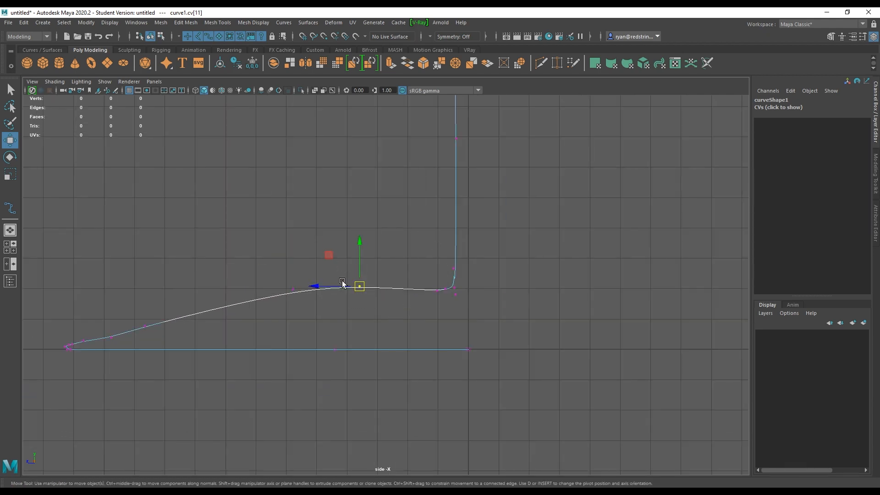
pyautogui.keyDown('alt'); pyautogui.moveTo(279, 302); pyautogui.dragTo(366, 294, button='middle'); pyautogui.keyUp('alt')
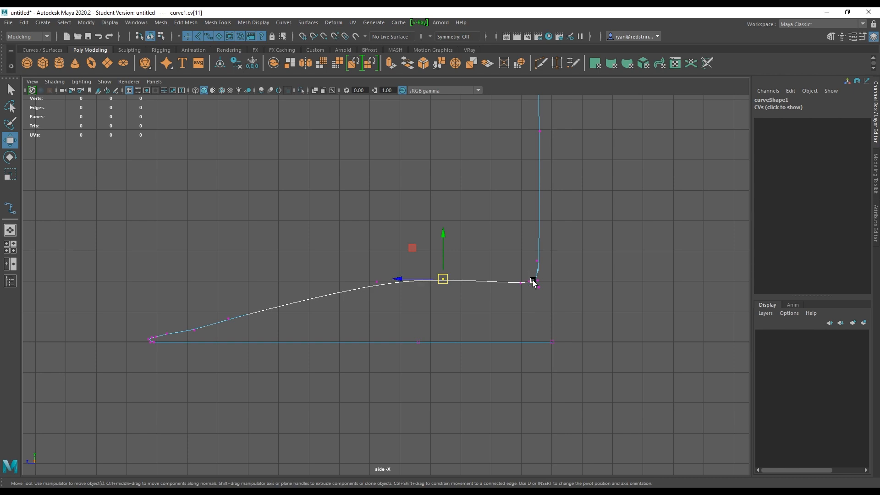
pyautogui.click(475, 294)
pyautogui.moveTo(351, 259); pyautogui.dragTo(406, 297)
pyautogui.press('Delete')
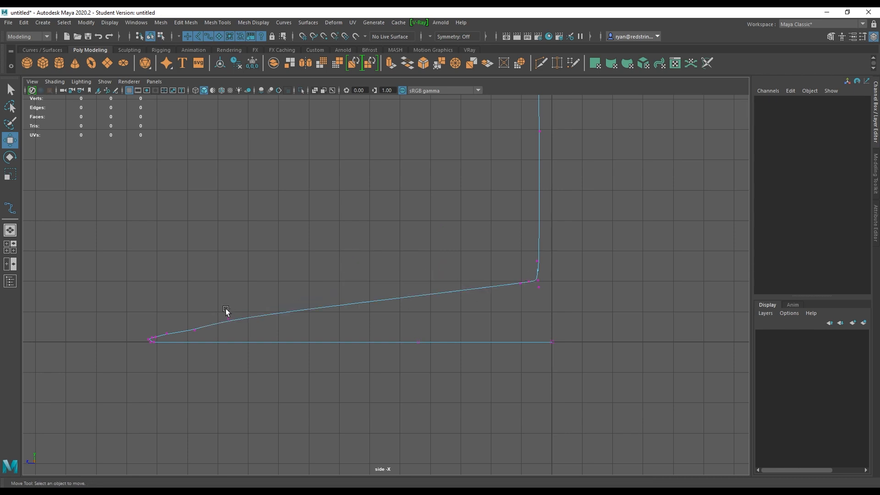
pyautogui.moveTo(223, 306); pyautogui.dragTo(241, 324)
pyautogui.press('Delete')
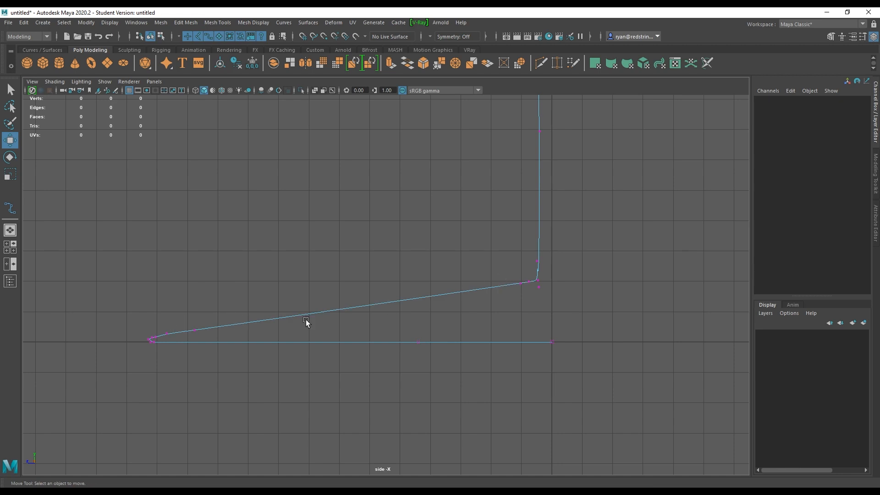
pyautogui.moveTo(183, 328); pyautogui.dragTo(216, 331)
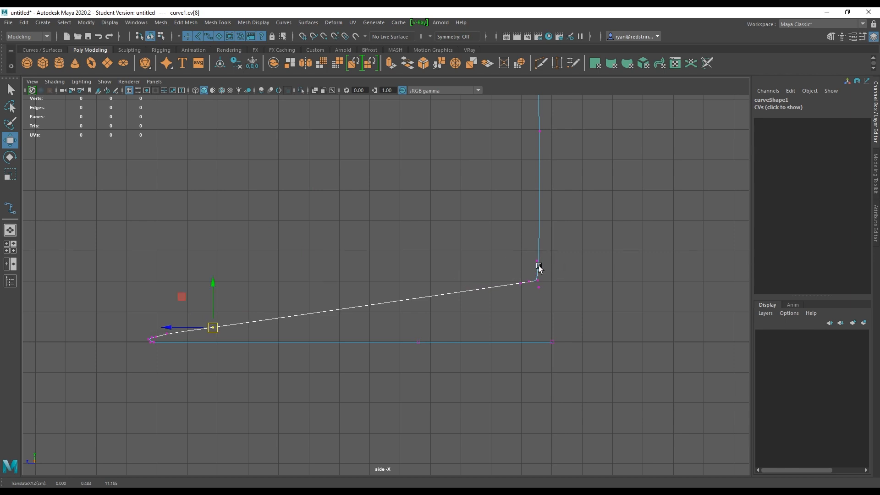
# Delete the control vertex at the foot of the stem and raise the one below the corner to round the transition
pyautogui.moveTo(531, 254); pyautogui.dragTo(548, 265)
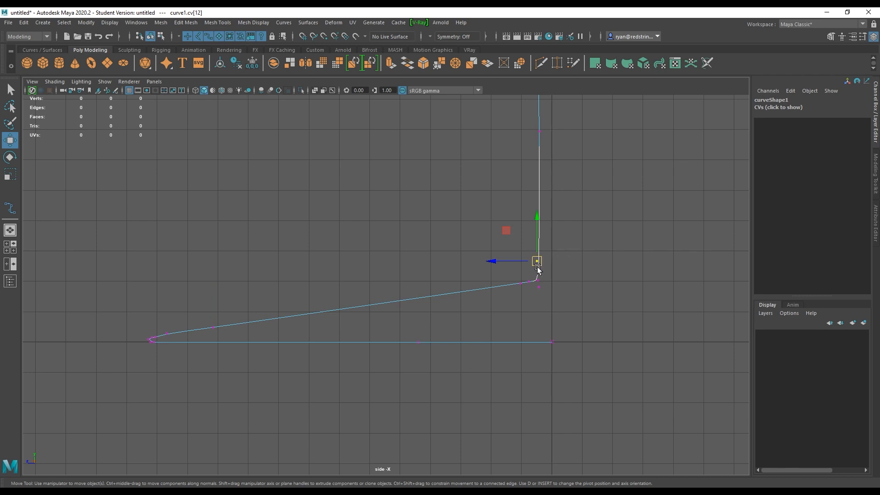
pyautogui.moveTo(514, 232); pyautogui.dragTo(535, 232)
pyautogui.press('Delete')
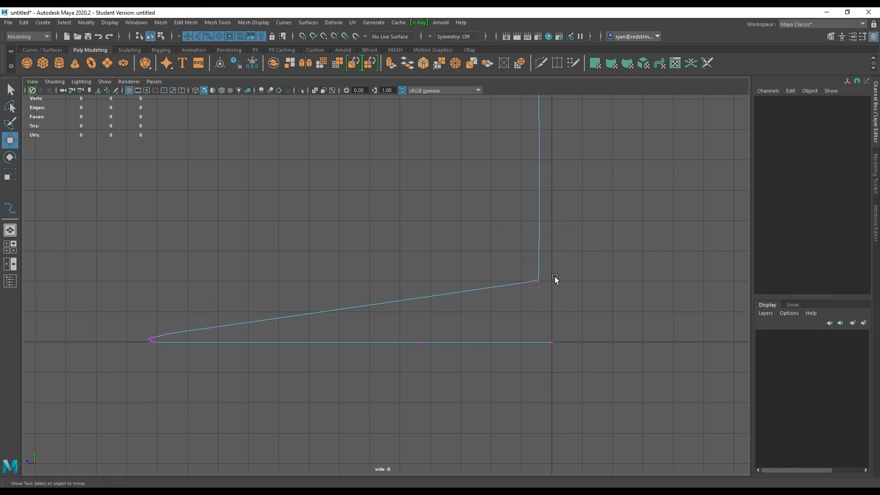
pyautogui.keyDown('alt'); pyautogui.moveTo(596, 271); pyautogui.dragTo(519, 286, button='middle'); pyautogui.keyUp('alt')
pyautogui.keyDown('alt'); pyautogui.moveTo(519, 285); pyautogui.dragTo(734, 350, button='right'); pyautogui.keyUp('alt')
pyautogui.keyDown('alt'); pyautogui.moveTo(654, 319); pyautogui.dragTo(575, 318, button='middle'); pyautogui.keyUp('alt')
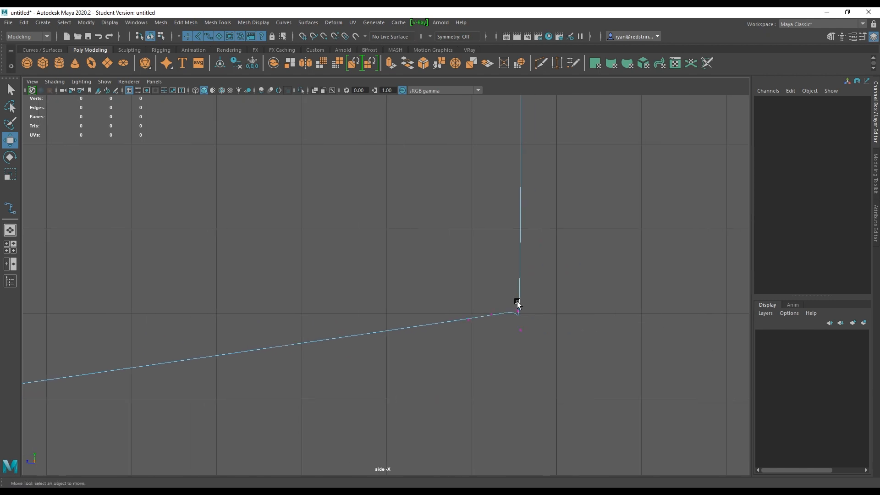
pyautogui.moveTo(519, 310); pyautogui.dragTo(524, 281)
pyautogui.hotkey('ctrl', 'z')
pyautogui.click(524, 332)
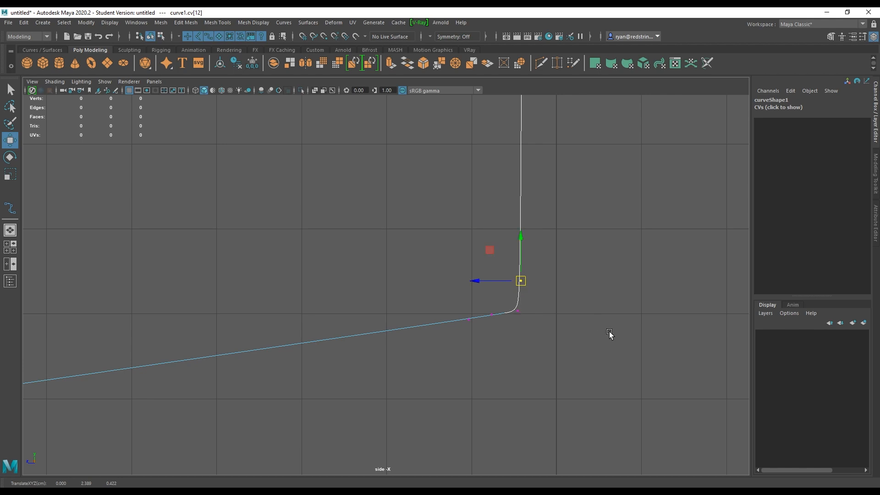
# Flatten the stem's control vertices into a straight vertical line and shift them slightly toward the central axis
pyautogui.keyDown('alt'); pyautogui.moveTo(609, 331); pyautogui.dragTo(476, 237, button='right'); pyautogui.keyUp('alt')
pyautogui.keyDown('alt'); pyautogui.moveTo(438, 184); pyautogui.dragTo(464, 260, button='middle'); pyautogui.keyUp('alt')
pyautogui.moveTo(426, 200); pyautogui.dragTo(479, 370)
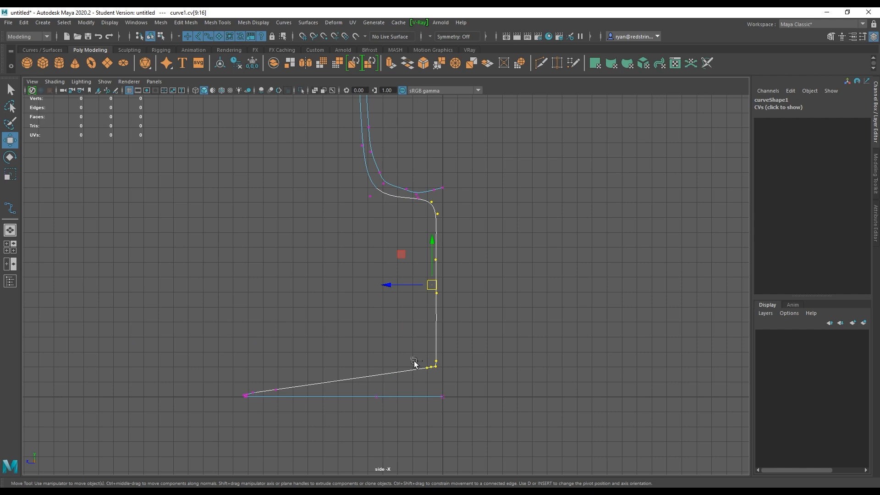
pyautogui.keyDown('ctrl'); pyautogui.moveTo(412, 357); pyautogui.dragTo(437, 384); pyautogui.keyUp('ctrl')
pyautogui.press('r')
pyautogui.moveTo(395, 284); pyautogui.dragTo(444, 287)
pyautogui.press('w')
pyautogui.moveTo(389, 283); pyautogui.dragTo(392, 284)
pyautogui.scroll(-2, 375, 328)
pyautogui.scroll(-1, 376, 329)
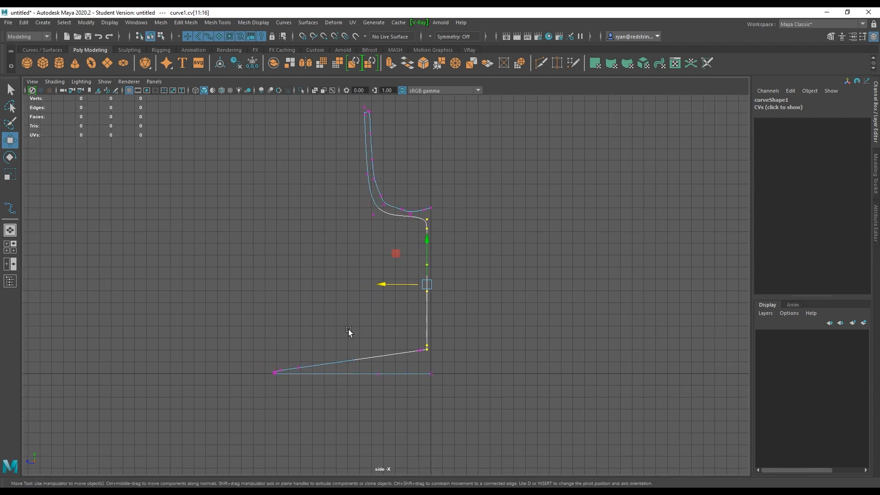
# Move the base's tip control vertices toward the central axis to narrow the base, and adjust the upper edge's middle control vertex
pyautogui.moveTo(227, 340); pyautogui.dragTo(360, 409)
pyautogui.moveTo(250, 370); pyautogui.dragTo(326, 370)
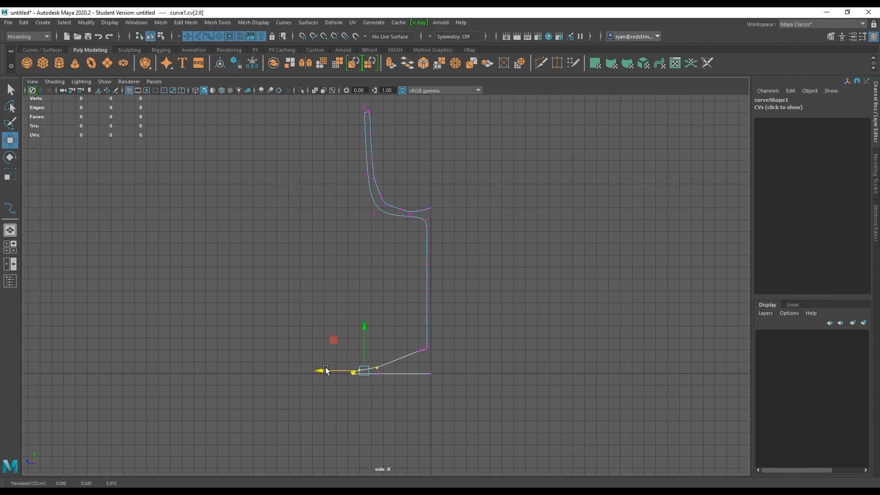
pyautogui.click(378, 366)
pyautogui.moveTo(348, 336); pyautogui.dragTo(360, 332)
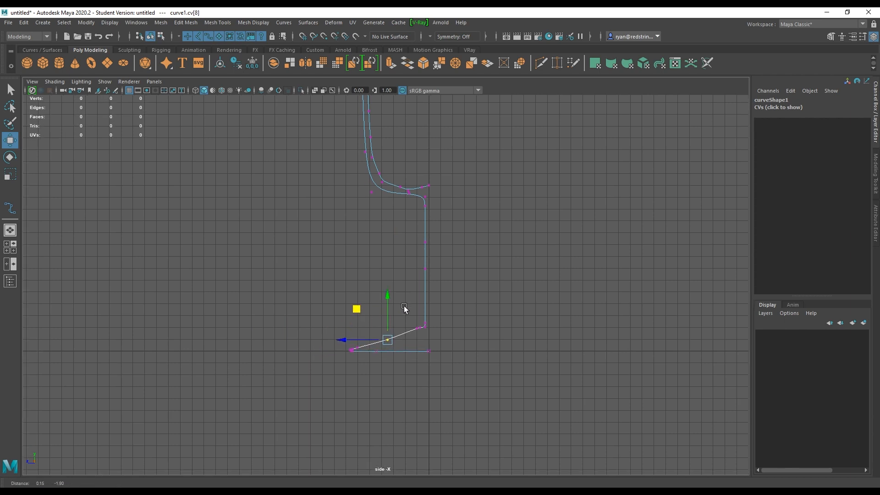
# Move the control vertex under the bowl inward to the stem's top corner to tighten that transition
pyautogui.scroll(5, 405, 334)
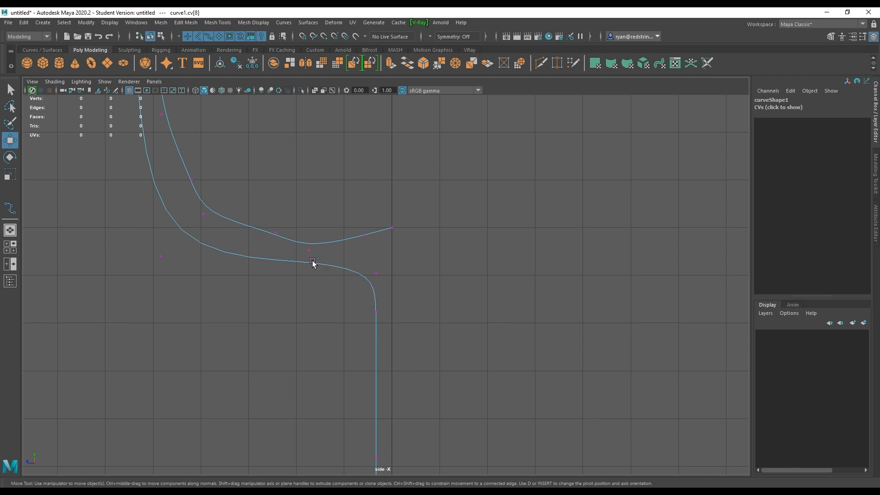
pyautogui.click(312, 263)
pyautogui.moveTo(311, 262); pyautogui.dragTo(370, 270)
# Reposition the control vertices at the lower corner and side of the bowl's outer wall, shifting them slightly toward the axis
pyautogui.keyDown('alt'); pyautogui.moveTo(296, 244); pyautogui.dragTo(399, 342, button='middle'); pyautogui.keyUp('alt')
pyautogui.keyDown('alt'); pyautogui.moveTo(399, 346); pyautogui.dragTo(368, 325, button='right'); pyautogui.keyUp('alt')
pyautogui.keyDown('alt'); pyautogui.moveTo(341, 294); pyautogui.dragTo(376, 357, button='middle'); pyautogui.keyUp('alt')
pyautogui.moveTo(329, 378); pyautogui.dragTo(356, 407)
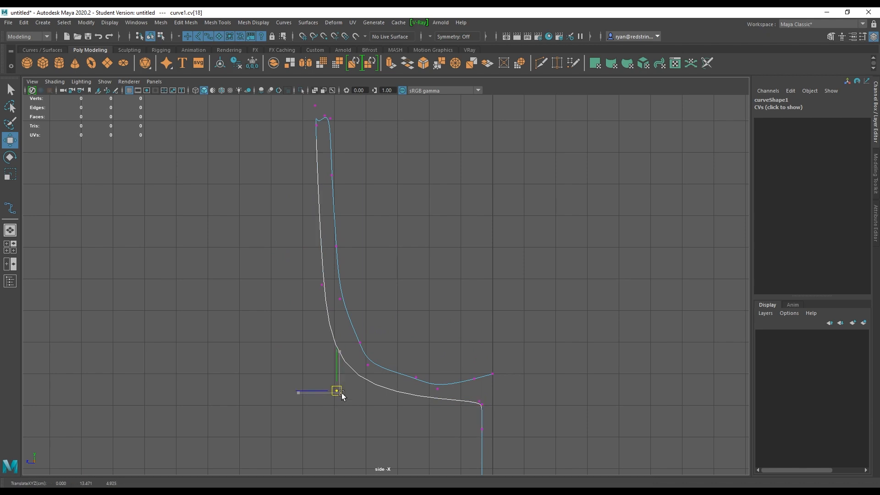
pyautogui.moveTo(312, 278)
pyautogui.mouseDown()
pyautogui.moveTo(329, 290)
pyautogui.moveTo(320, 281)
pyautogui.mouseUp()
# Delete the control vertex above the rim's outer edge and raise the one beneath it to rim height
pyautogui.keyDown('alt'); pyautogui.moveTo(314, 150); pyautogui.dragTo(334, 209, button='middle'); pyautogui.keyUp('alt')
pyautogui.moveTo(314, 144); pyautogui.dragTo(337, 173)
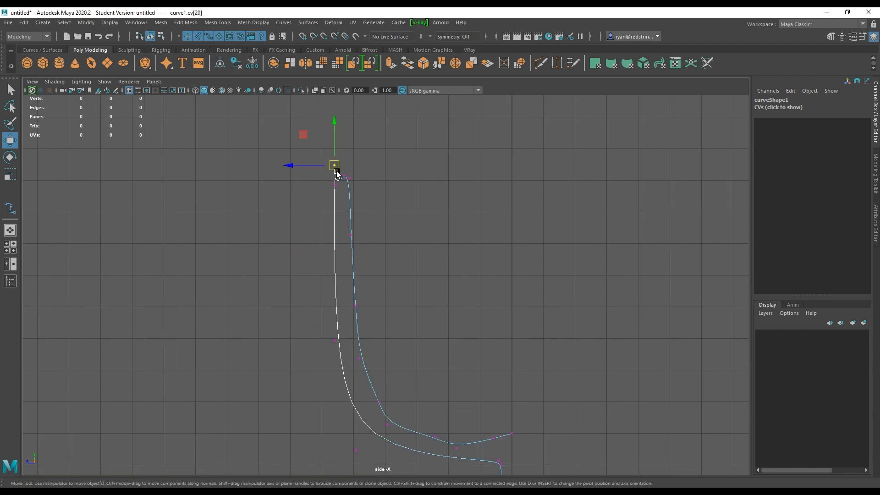
pyautogui.click(370, 174)
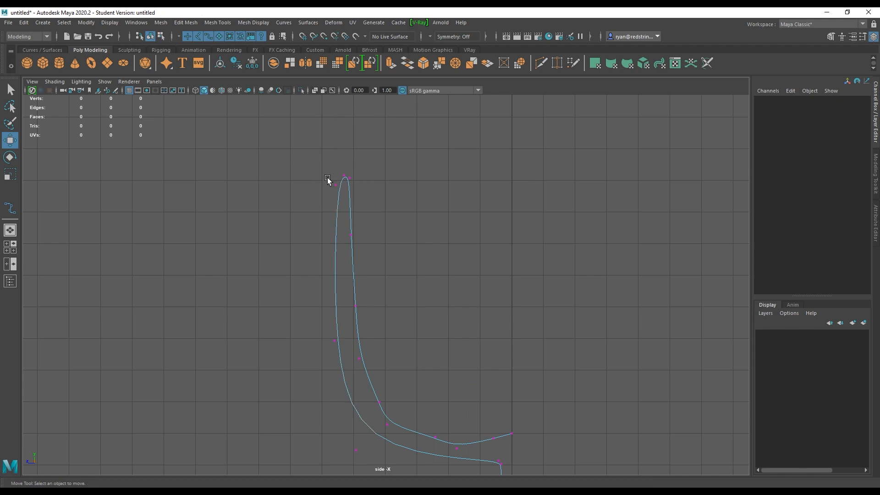
pyautogui.moveTo(327, 178); pyautogui.dragTo(339, 193)
pyautogui.moveTo(338, 188); pyautogui.dragTo(337, 177)
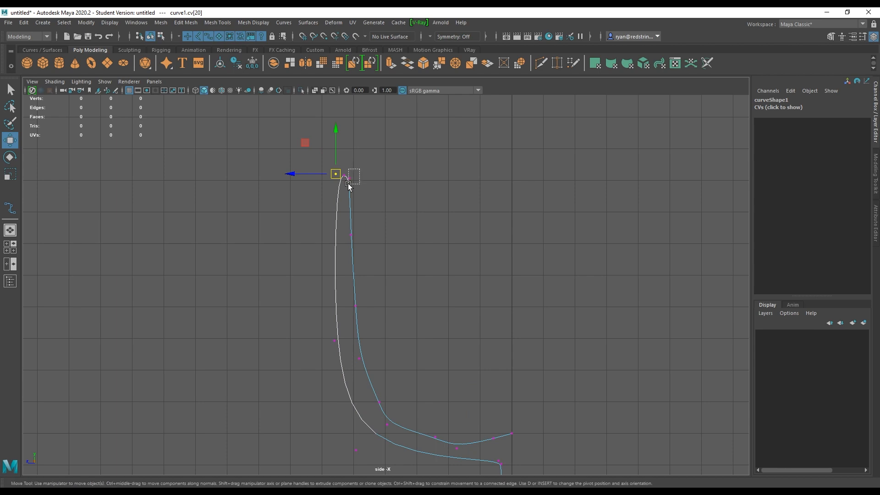
# Slide the inner wall's middle control vertex down along the curve and move the one above it up to just below the rim
pyautogui.click(351, 178)
pyautogui.moveTo(347, 291); pyautogui.dragTo(361, 314)
pyautogui.moveTo(356, 307)
pyautogui.mouseDown()
pyautogui.moveTo(346, 206)
pyautogui.moveTo(359, 318)
pyautogui.mouseUp()
pyautogui.click(351, 234)
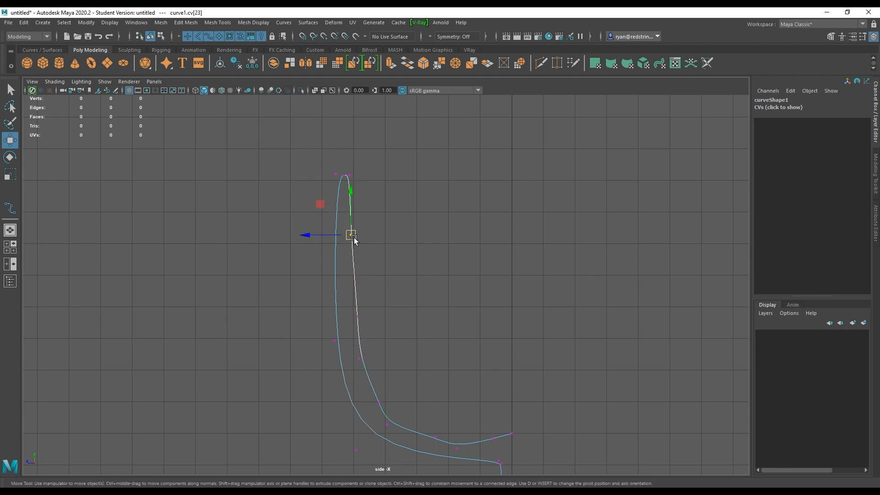
pyautogui.moveTo(351, 235); pyautogui.dragTo(424, 244)
# Flatten the three rim control vertices to one height and move the inner one below them up to the rim's inner corner
pyautogui.scroll(5, 330, 193)
pyautogui.press('r')
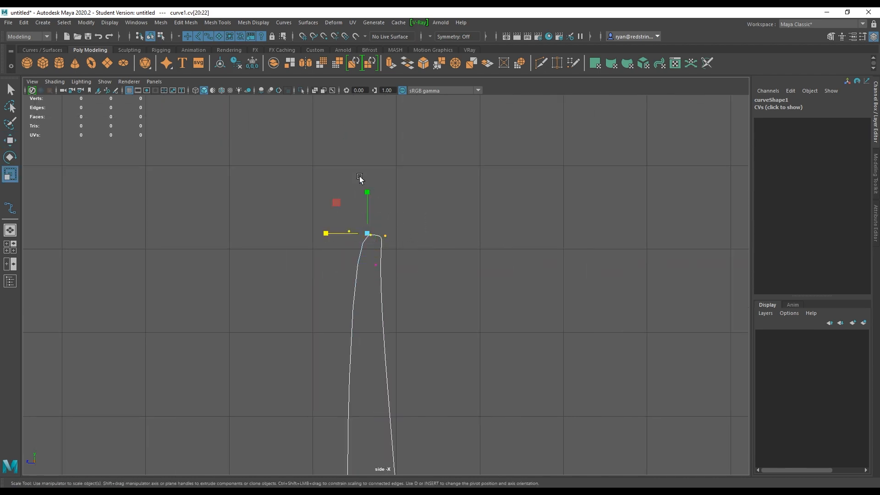
pyautogui.press('w')
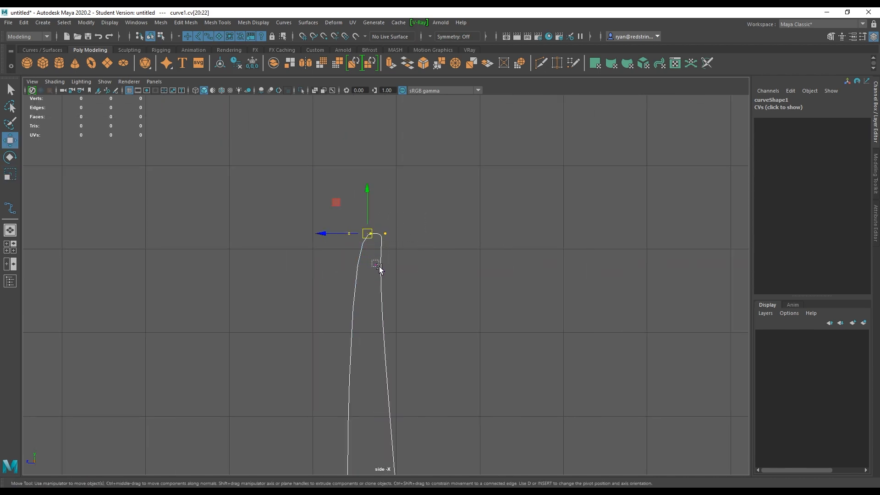
pyautogui.click(377, 267)
pyautogui.moveTo(378, 267); pyautogui.dragTo(386, 240)
# Shift all the rim control vertices toward the central axis to narrow the goblet's opening
pyautogui.keyDown('alt'); pyautogui.moveTo(488, 285); pyautogui.dragTo(452, 317, button='right'); pyautogui.keyUp('alt')
pyautogui.keyDown('alt'); pyautogui.moveTo(431, 313); pyautogui.dragTo(430, 257, button='middle'); pyautogui.keyUp('alt')
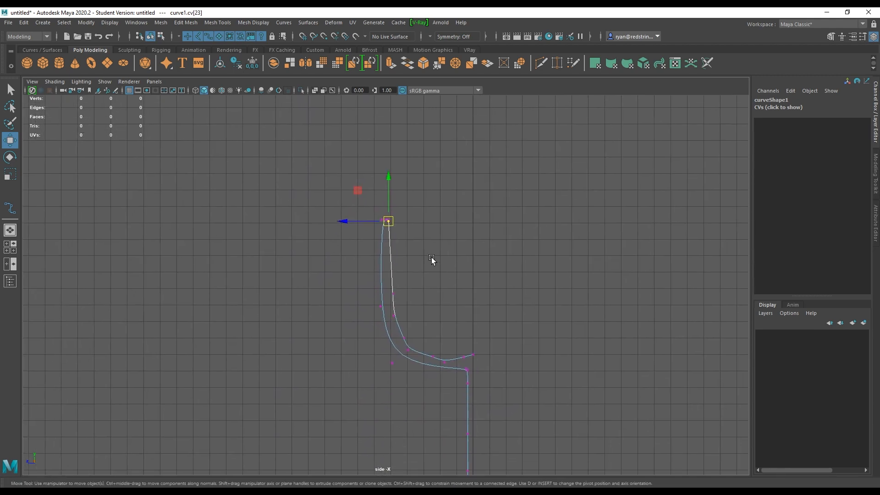
pyautogui.keyDown('alt'); pyautogui.moveTo(431, 258); pyautogui.dragTo(488, 282, button='right'); pyautogui.keyUp('alt')
pyautogui.moveTo(417, 191); pyautogui.dragTo(369, 212)
pyautogui.moveTo(346, 203); pyautogui.dragTo(371, 209)
# Move the two middle control vertices of the bowl's inner wall outward and down to follow the outer wall
pyautogui.keyDown('alt'); pyautogui.moveTo(455, 242); pyautogui.dragTo(446, 158, button='middle'); pyautogui.keyUp('alt')
pyautogui.keyDown('alt'); pyautogui.moveTo(446, 159); pyautogui.dragTo(564, 315, button='right'); pyautogui.keyUp('alt')
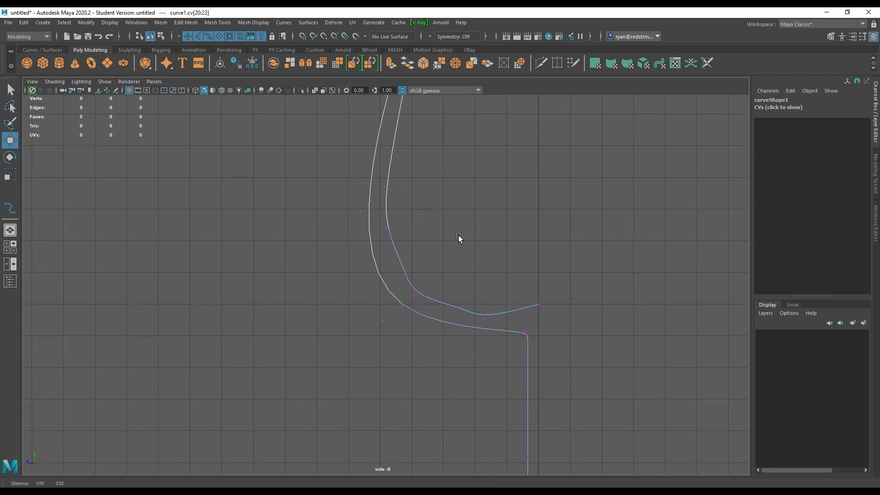
pyautogui.keyDown('alt'); pyautogui.moveTo(389, 210); pyautogui.dragTo(376, 262, button='middle'); pyautogui.keyUp('alt')
pyautogui.click(369, 239)
pyautogui.moveTo(369, 239); pyautogui.dragTo(361, 237)
pyautogui.click(369, 281)
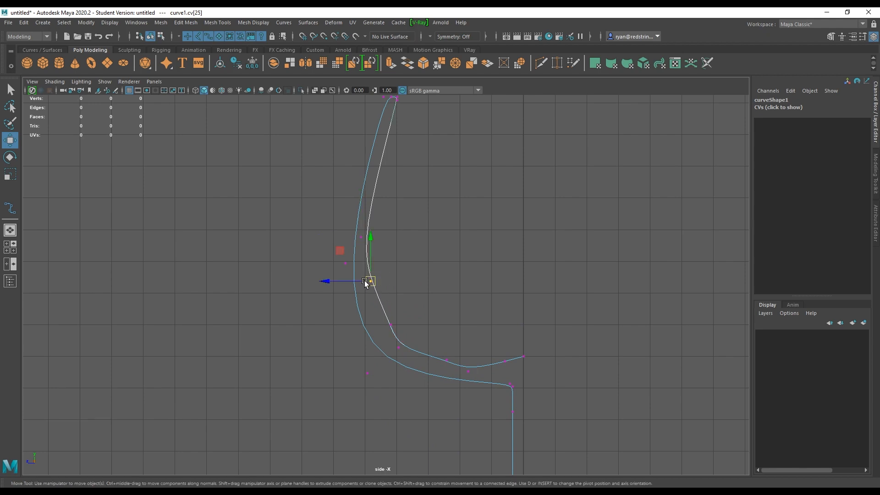
pyautogui.moveTo(367, 281); pyautogui.dragTo(364, 310)
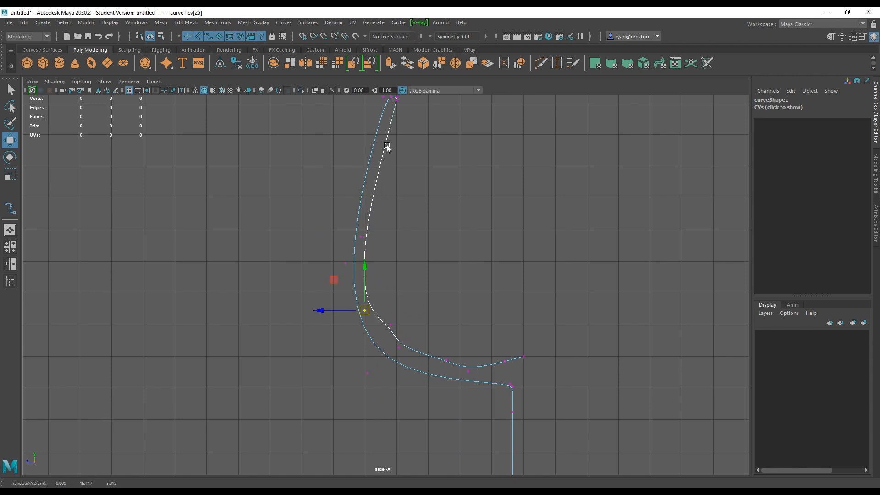
# Raise the inner wall's upper control vertex along the wall and pull the lower one outward to smooth the bowl's inner curve
pyautogui.keyDown('alt'); pyautogui.moveTo(387, 144); pyautogui.dragTo(405, 180, button='middle'); pyautogui.keyUp('alt')
pyautogui.moveTo(361, 268); pyautogui.dragTo(372, 199)
pyautogui.click(393, 361)
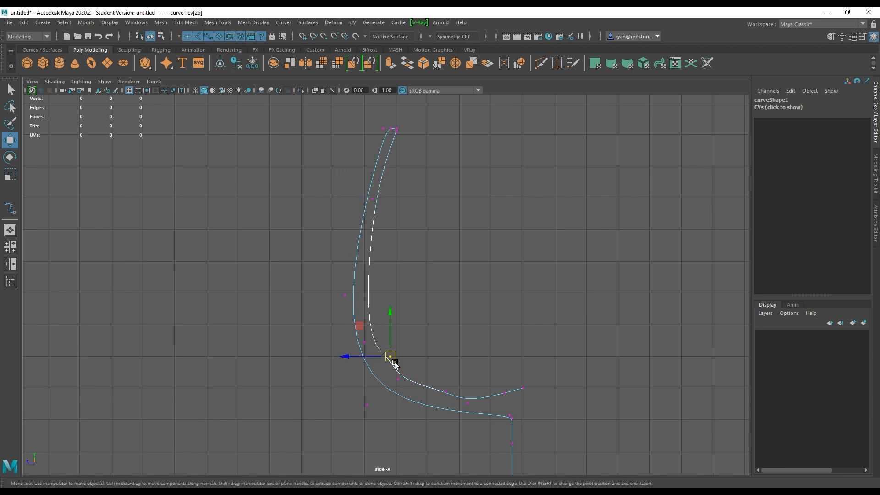
pyautogui.moveTo(390, 356); pyautogui.dragTo(367, 352)
pyautogui.keyDown('alt'); pyautogui.moveTo(431, 366); pyautogui.dragTo(429, 270, button='middle'); pyautogui.keyUp('alt')
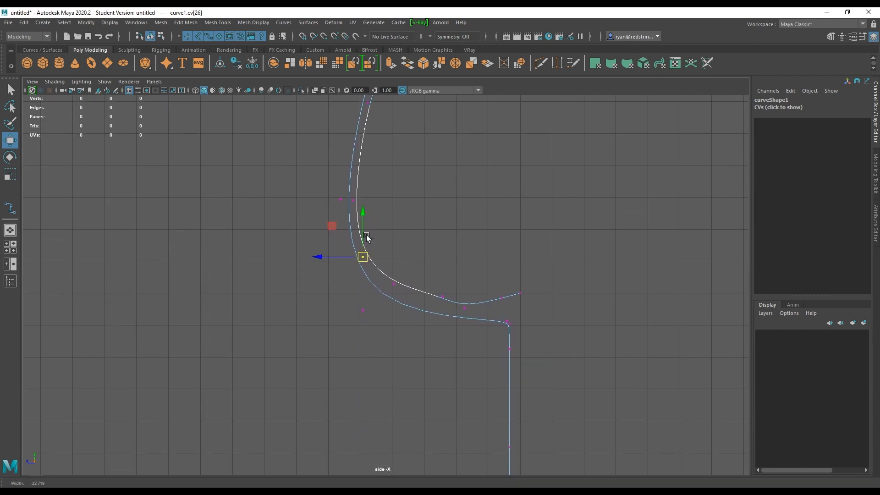
# Lower the control vertex at the bowl's inner lower bend and the curve's end point on the central axis
pyautogui.scroll(5, 367, 237)
pyautogui.click(401, 286)
pyautogui.moveTo(401, 285); pyautogui.dragTo(401, 306)
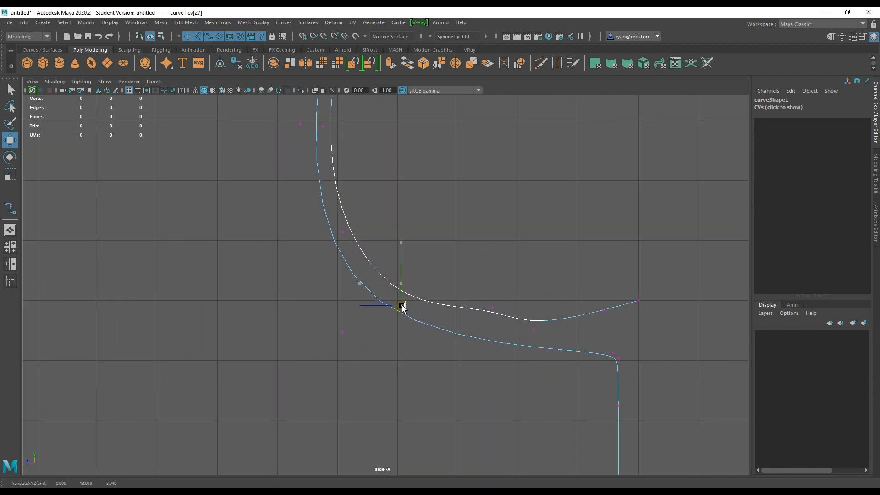
pyautogui.click(638, 300)
pyautogui.keyDown('alt'); pyautogui.moveTo(655, 303); pyautogui.dragTo(579, 292, button='middle'); pyautogui.keyUp('alt')
pyautogui.moveTo(564, 251)
pyautogui.mouseDown()
pyautogui.moveTo(563, 277)
pyautogui.moveTo(563, 268)
pyautogui.mouseUp()
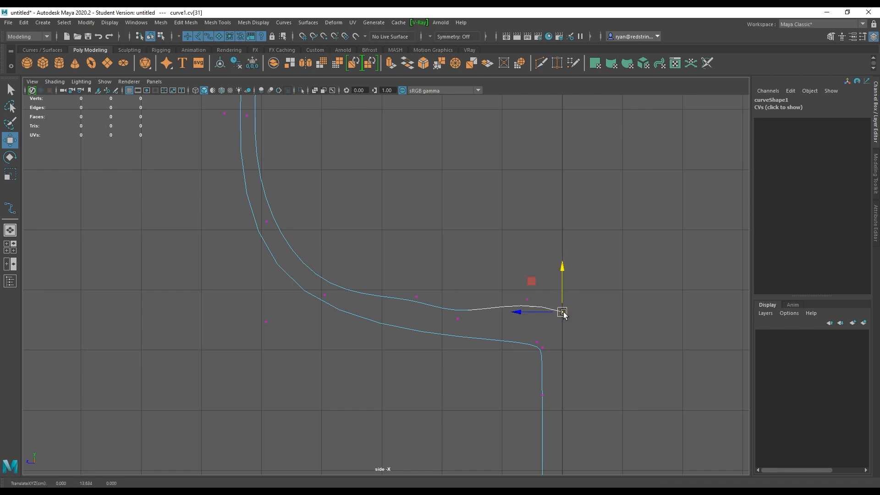
# Delete the two extra control vertices along the bowl's inner floor
pyautogui.click(529, 306)
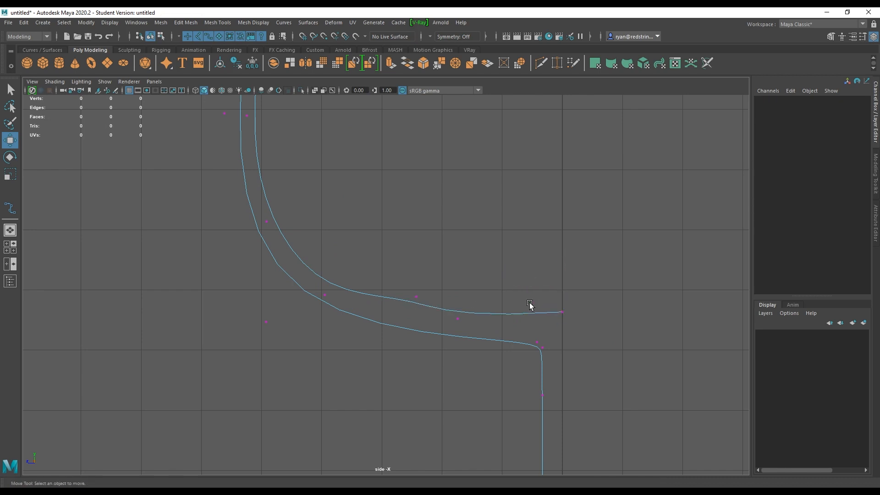
pyautogui.moveTo(399, 284)
pyautogui.mouseDown()
pyautogui.moveTo(463, 310)
pyautogui.moveTo(568, 324)
pyautogui.mouseUp()
pyautogui.press('Delete')
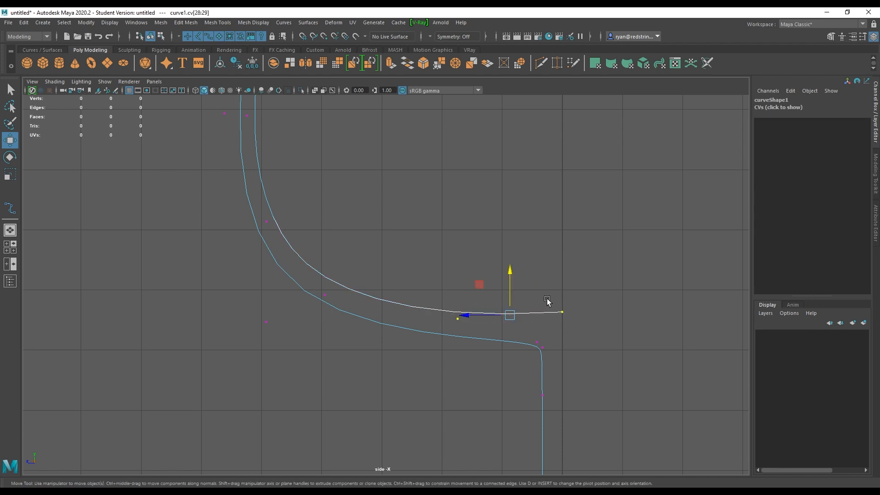
# Flatten the last two control vertices of the bowl's inner floor to one height and lower them slightly
pyautogui.press('r')
pyautogui.moveTo(509, 281); pyautogui.dragTo(508, 337)
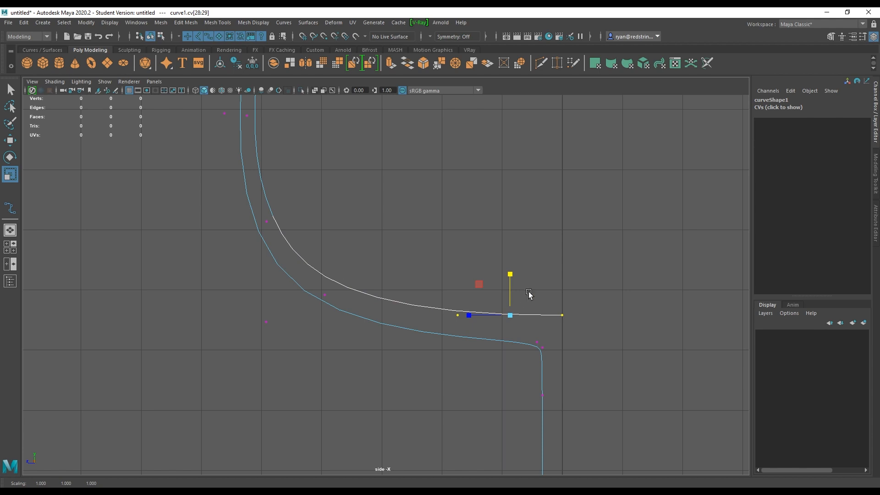
pyautogui.press('w')
pyautogui.moveTo(511, 272); pyautogui.dragTo(511, 280)
pyautogui.keyDown('alt'); pyautogui.moveTo(493, 354); pyautogui.dragTo(341, 260, button='right'); pyautogui.keyUp('alt')
pyautogui.click(313, 259)
pyautogui.moveTo(412, 342)
pyautogui.keyDown('alt'); pyautogui.mouseDown(button='middle')
pyautogui.moveTo(400, 174)
pyautogui.moveTo(401, 196)
pyautogui.moveTo(446, 287)
pyautogui.moveTo(420, 354)
pyautogui.moveTo(425, 347)
pyautogui.mouseUp(button='middle'); pyautogui.keyUp('alt')
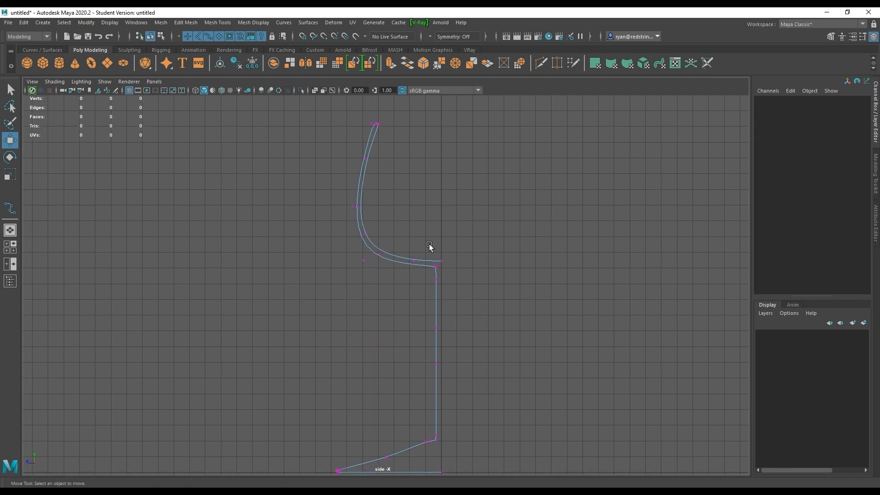
# Delete the middle control vertex of the base's upper edge to straighten the slope
pyautogui.keyDown('alt'); pyautogui.moveTo(402, 317); pyautogui.dragTo(425, 113, button='middle'); pyautogui.keyUp('alt')
pyautogui.keyDown('alt'); pyautogui.moveTo(345, 193); pyautogui.dragTo(599, 288, button='right'); pyautogui.keyUp('alt')
pyautogui.keyDown('alt'); pyautogui.moveTo(452, 150); pyautogui.dragTo(408, 219, button='middle'); pyautogui.keyUp('alt')
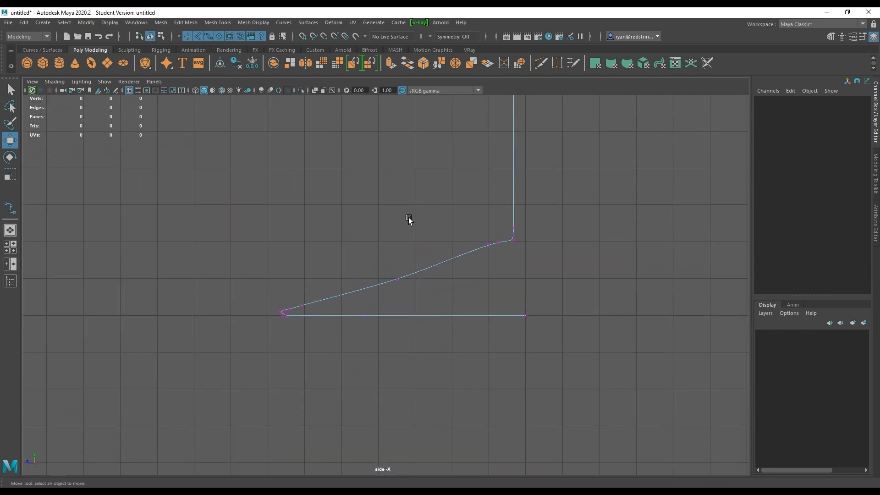
pyautogui.scroll(1, 379, 265)
pyautogui.moveTo(379, 264); pyautogui.dragTo(419, 300)
pyautogui.click(420, 297)
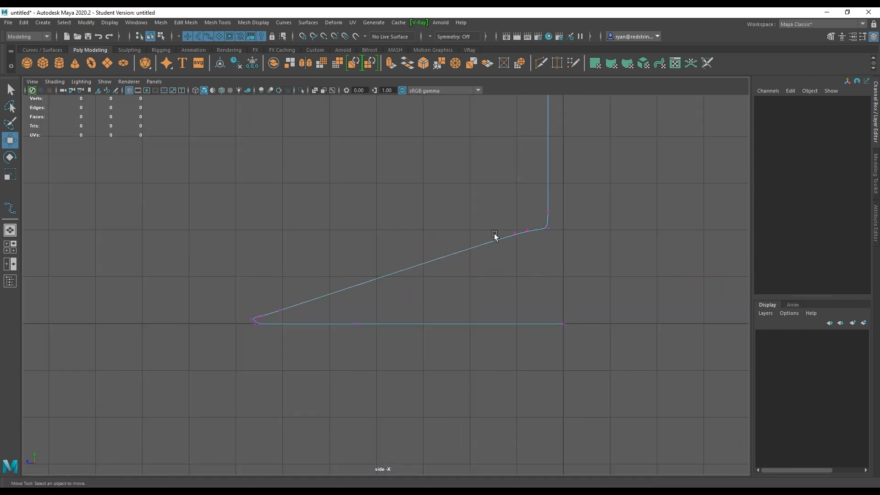
# Move the upper edge's control vertex closer to the stem's foot and delete the extra one near the base's tip
pyautogui.moveTo(506, 227); pyautogui.dragTo(531, 232)
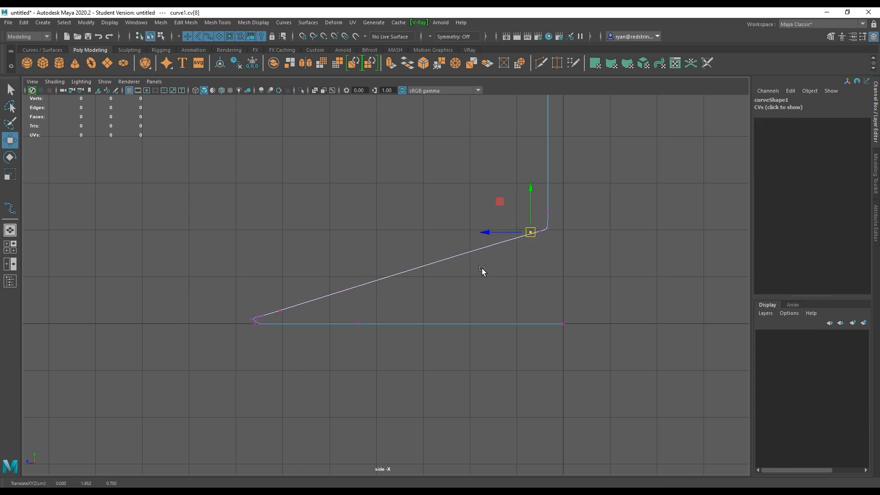
pyautogui.moveTo(271, 303); pyautogui.dragTo(287, 312)
pyautogui.press('Delete')
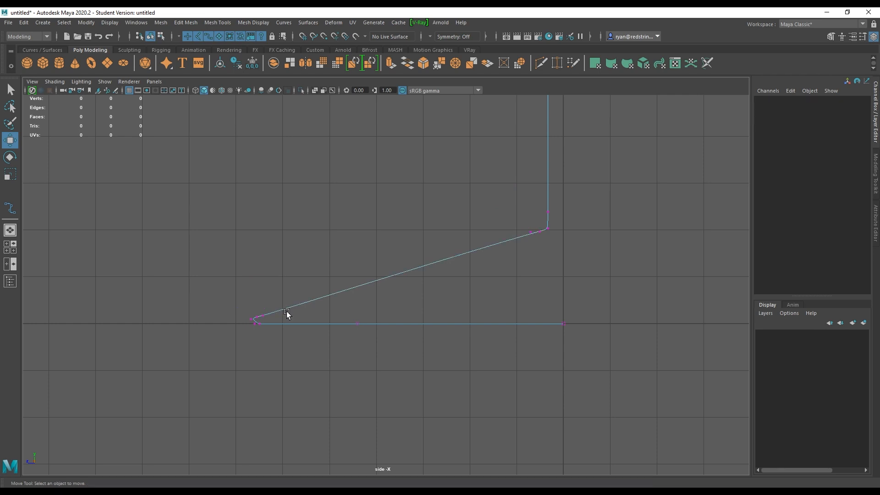
pyautogui.click(263, 316)
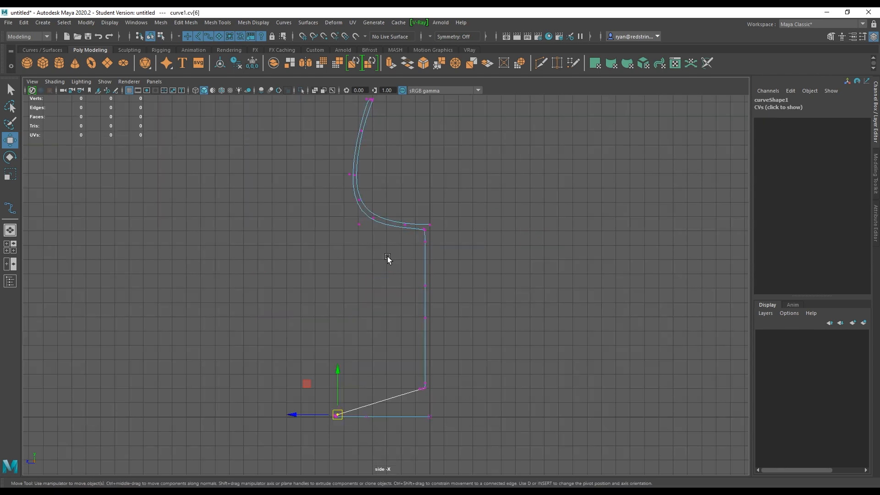
# Return to object mode and select the whole profile curve
pyautogui.moveTo(387, 256); pyautogui.dragTo(433, 245, button='right')
pyautogui.click(467, 263)
pyautogui.click(394, 228)
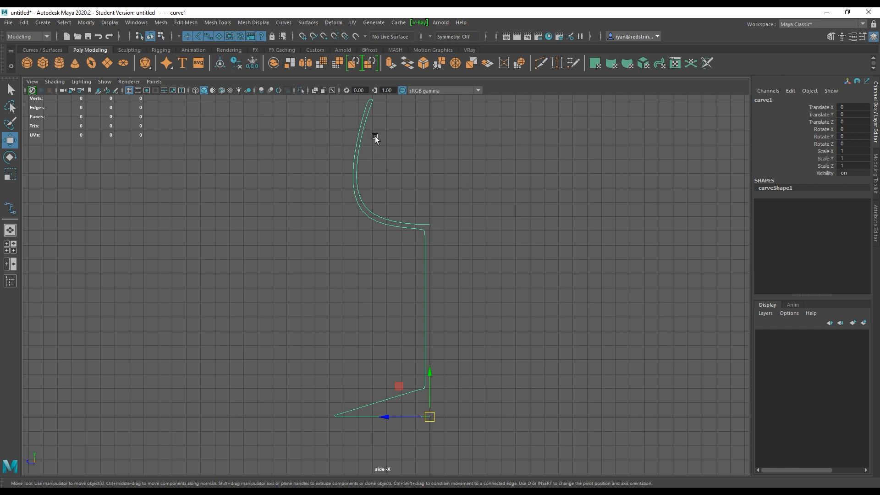
# Revolve the profile curve around the Y axis in the perspective view to create the goblet surface
pyautogui.click(45, 49)
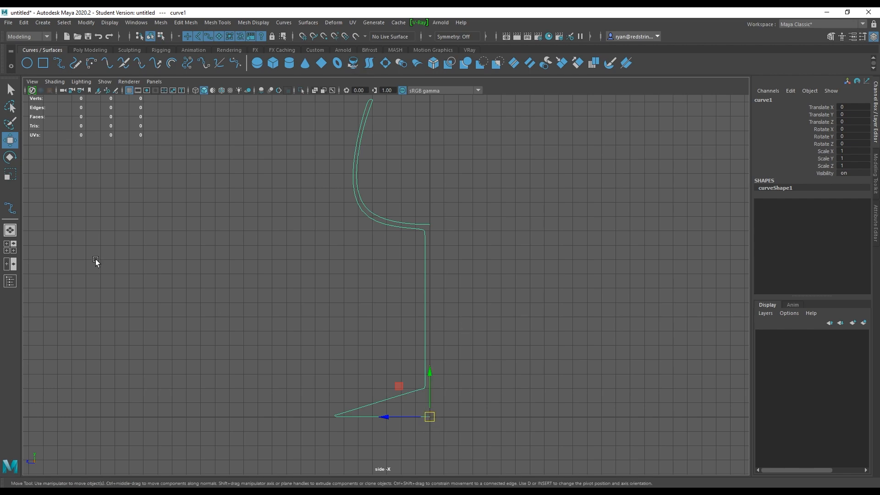
pyautogui.press('space')
pyautogui.press('space')
pyautogui.press('f')
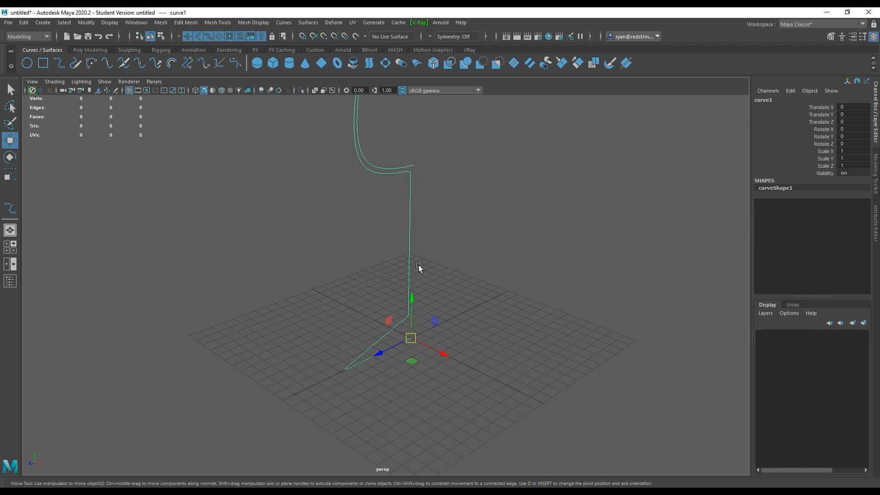
pyautogui.click(351, 67)
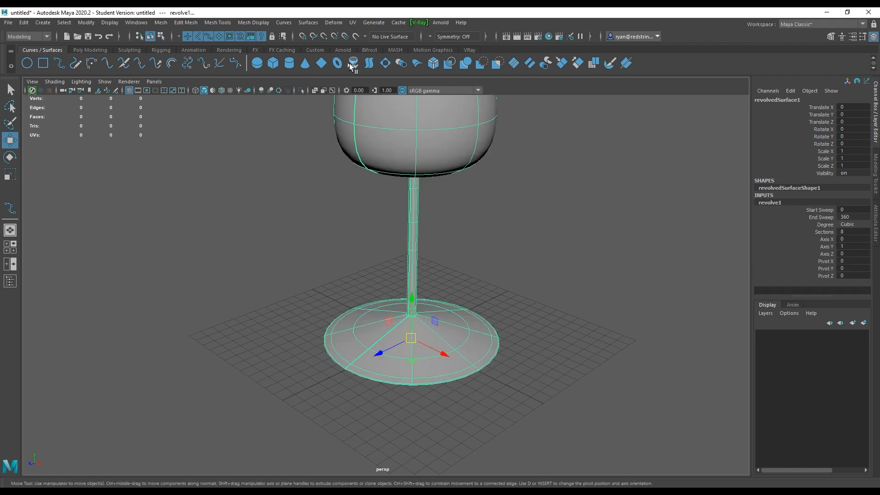
pyautogui.press('f')
pyautogui.keyDown('alt'); pyautogui.moveTo(453, 328); pyautogui.dragTo(359, 275); pyautogui.keyUp('alt')
pyautogui.click(309, 309)
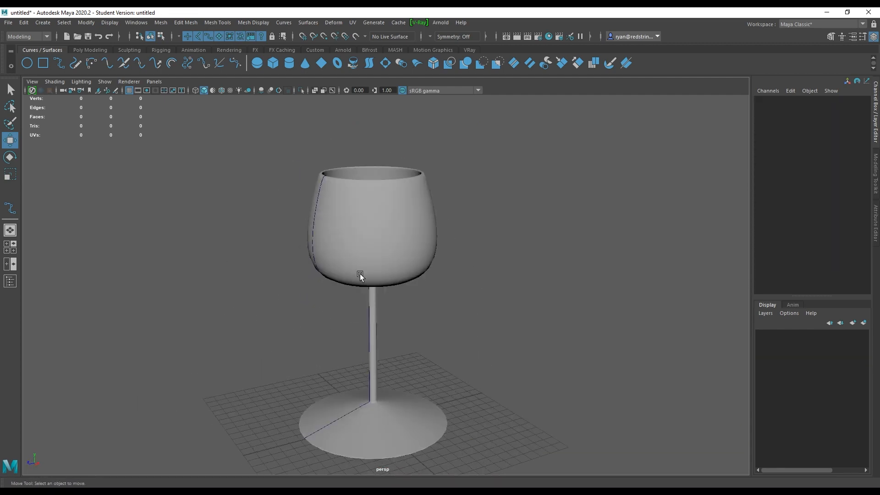
# Try varying the End Sweep value of the goblet surface's revolve input
pyautogui.click(380, 232)
pyautogui.click(773, 205)
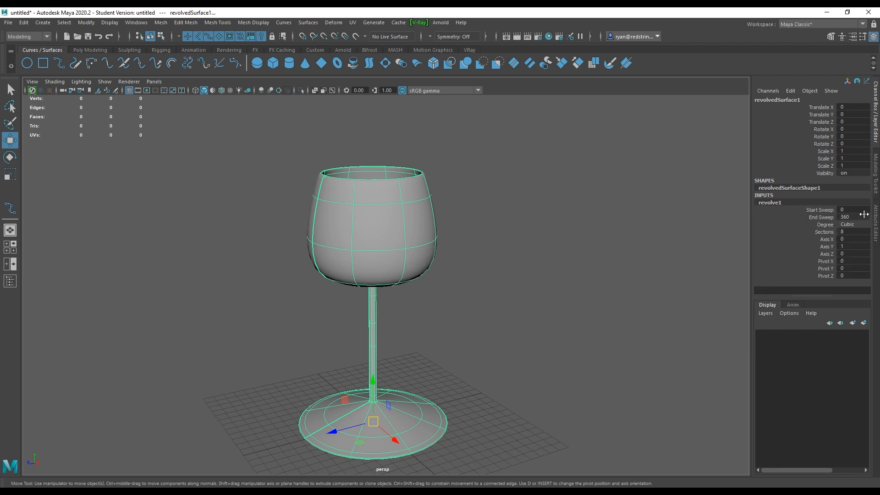
pyautogui.click(825, 217)
pyautogui.moveTo(625, 249); pyautogui.dragTo(660, 259, button='middle')
pyautogui.press('w')
pyautogui.click(563, 284)
# Select the revolved goblet surface and examine its bowl, stem and base up close
pyautogui.keyDown('alt'); pyautogui.moveTo(349, 358); pyautogui.dragTo(376, 319); pyautogui.keyUp('alt')
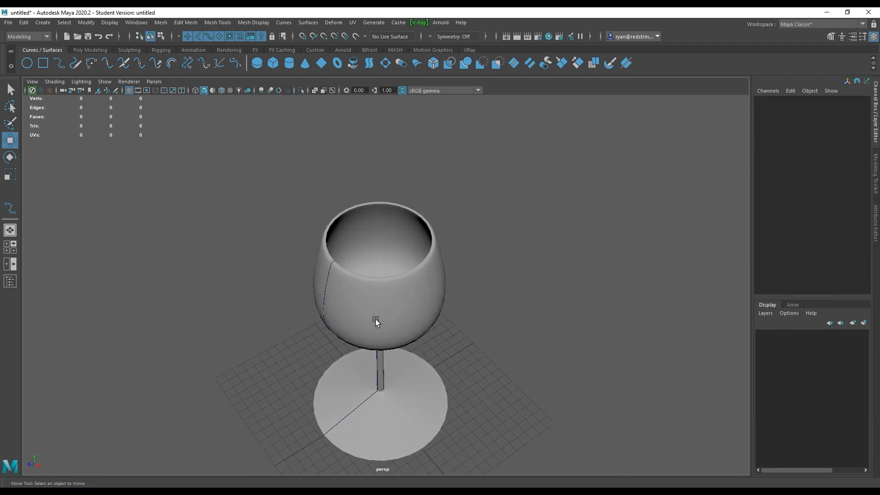
pyautogui.click(376, 319)
pyautogui.keyDown('alt'); pyautogui.moveTo(521, 309); pyautogui.dragTo(439, 281); pyautogui.keyUp('alt')
pyautogui.keyDown('alt'); pyautogui.moveTo(439, 281); pyautogui.dragTo(509, 281, button='right'); pyautogui.keyUp('alt')
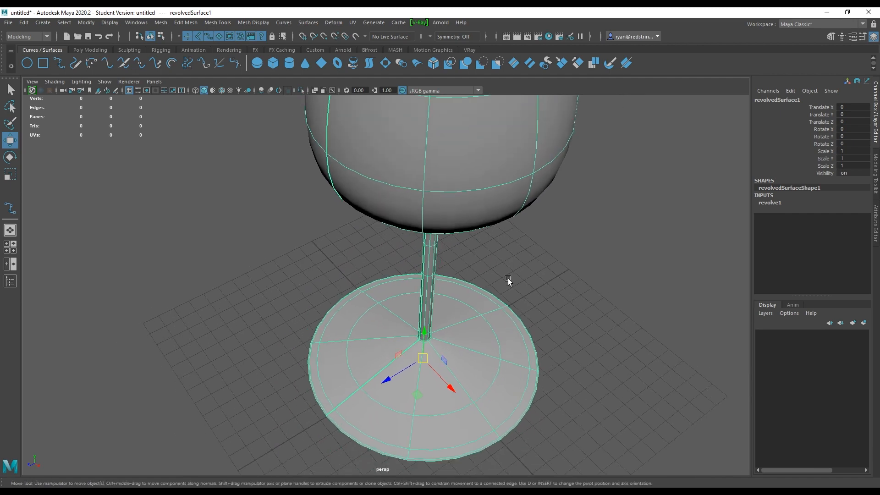
# Widen the goblet's bowl by pulling the profile curve's outer and lower bowl control vertices outward
pyautogui.click(508, 281)
pyautogui.keyDown('alt'); pyautogui.moveTo(411, 205); pyautogui.dragTo(309, 208); pyautogui.keyUp('alt')
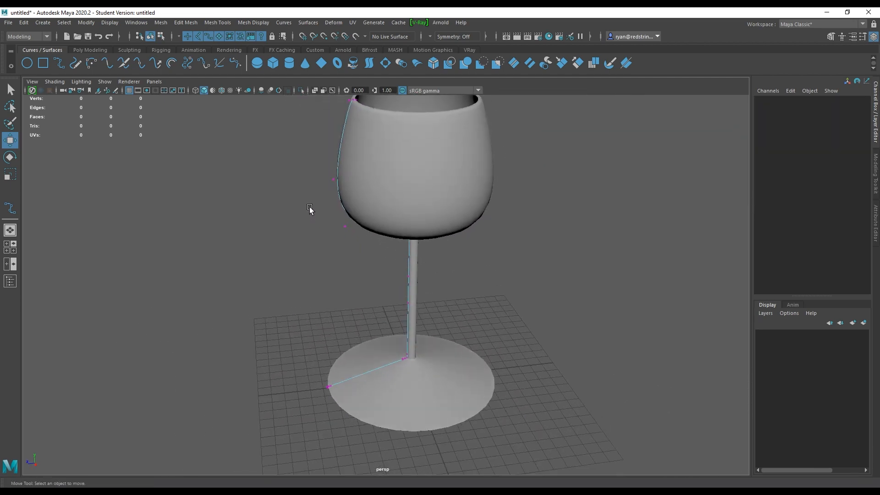
pyautogui.moveTo(301, 154)
pyautogui.mouseDown()
pyautogui.moveTo(324, 197)
pyautogui.moveTo(338, 200)
pyautogui.moveTo(287, 131)
pyautogui.moveTo(313, 134)
pyautogui.moveTo(283, 152)
pyautogui.mouseUp()
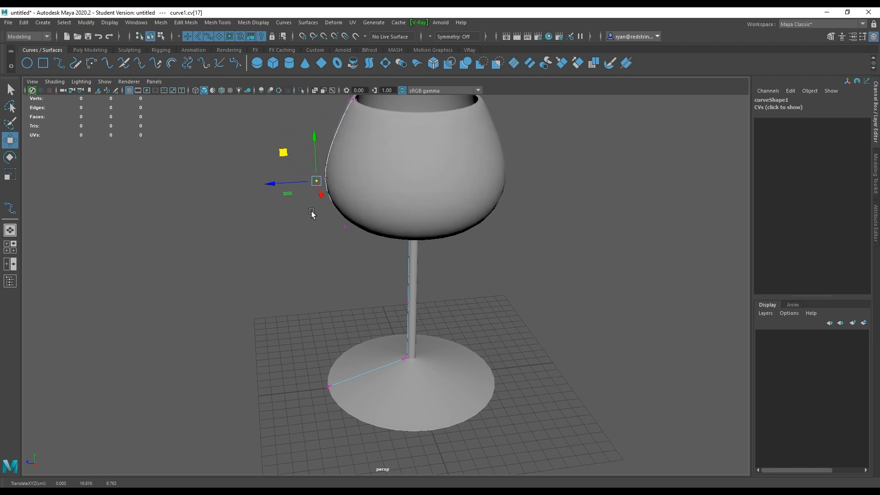
pyautogui.click(341, 227)
pyautogui.moveTo(342, 226); pyautogui.dragTo(302, 165)
pyautogui.keyDown('alt'); pyautogui.moveTo(317, 225); pyautogui.dragTo(365, 164); pyautogui.keyUp('alt')
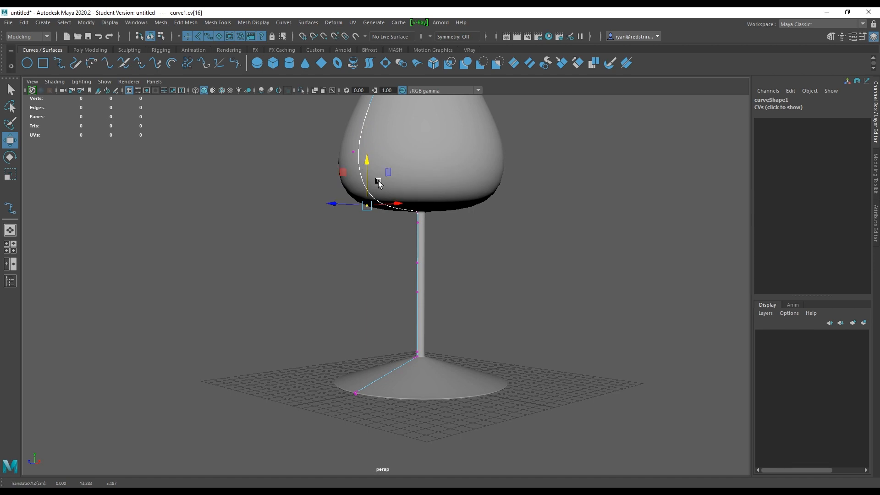
# Narrow the goblet's foot by moving the control vertices at the outer base of the profile curve inward
pyautogui.keyDown('alt'); pyautogui.moveTo(459, 253); pyautogui.dragTo(416, 261); pyautogui.keyUp('alt')
pyautogui.keyDown('alt'); pyautogui.moveTo(421, 271); pyautogui.dragTo(426, 231, button='middle'); pyautogui.keyUp('alt')
pyautogui.moveTo(296, 318); pyautogui.dragTo(341, 366)
pyautogui.moveTo(289, 351); pyautogui.dragTo(317, 348)
pyautogui.scroll(-3, 321, 321)
pyautogui.keyDown('alt'); pyautogui.moveTo(321, 257); pyautogui.dragTo(322, 323, button='middle'); pyautogui.keyUp('alt')
pyautogui.moveTo(322, 323)
pyautogui.keyDown('alt'); pyautogui.mouseDown()
pyautogui.moveTo(422, 304)
pyautogui.moveTo(330, 317)
pyautogui.mouseUp(); pyautogui.keyUp('alt')
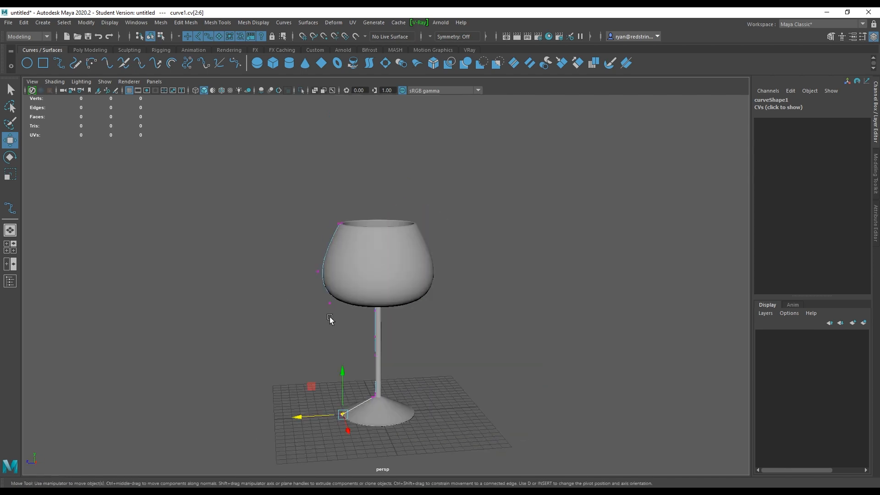
# Delete the goblet surface's construction history and move the surface away from its profile curve
pyautogui.click(380, 253)
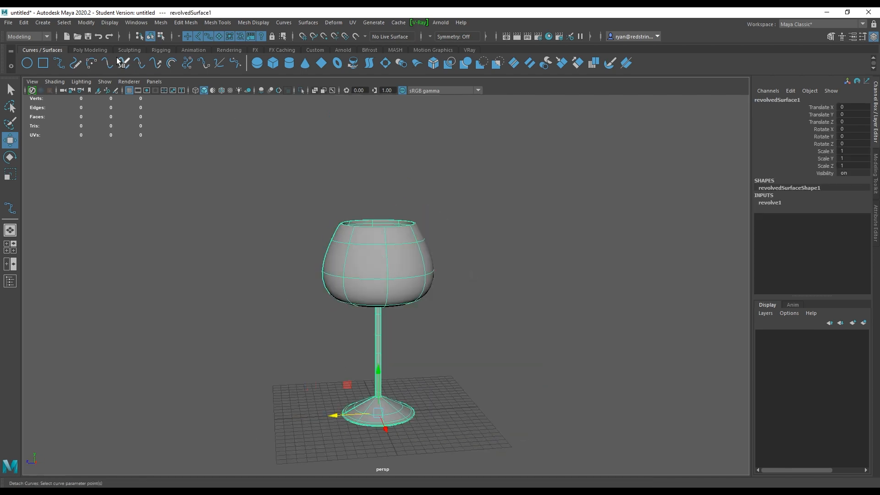
pyautogui.click(96, 51)
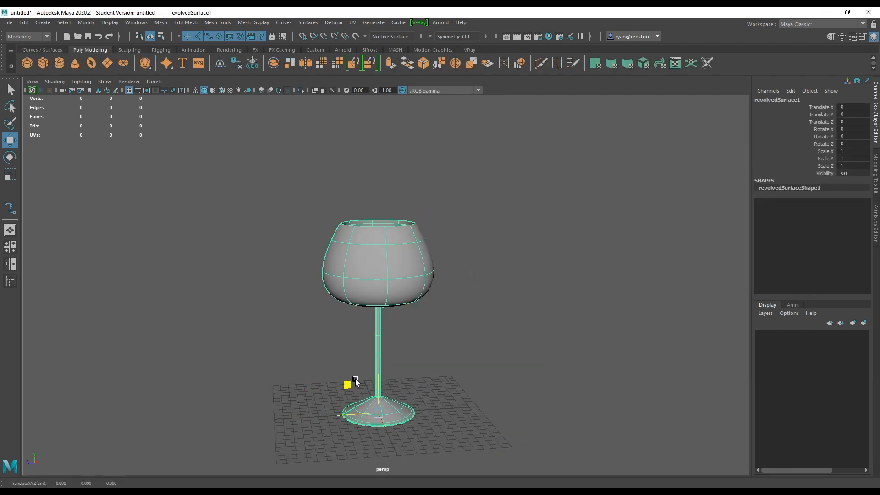
pyautogui.moveTo(347, 385); pyautogui.dragTo(451, 306)
# Delete the leftover profile curve and return the goblet to the grid centre by resetting its Translate Y and Z
pyautogui.moveTo(347, 277); pyautogui.dragTo(253, 342)
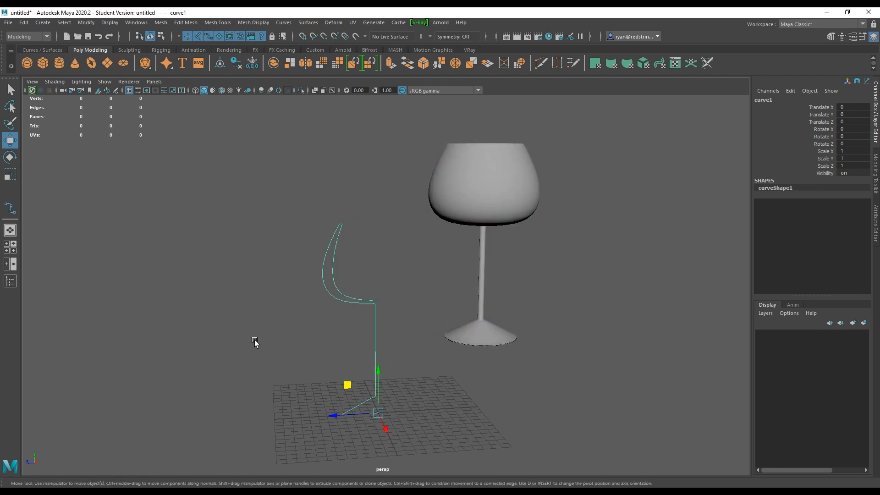
pyautogui.press('Delete')
pyautogui.click(479, 197)
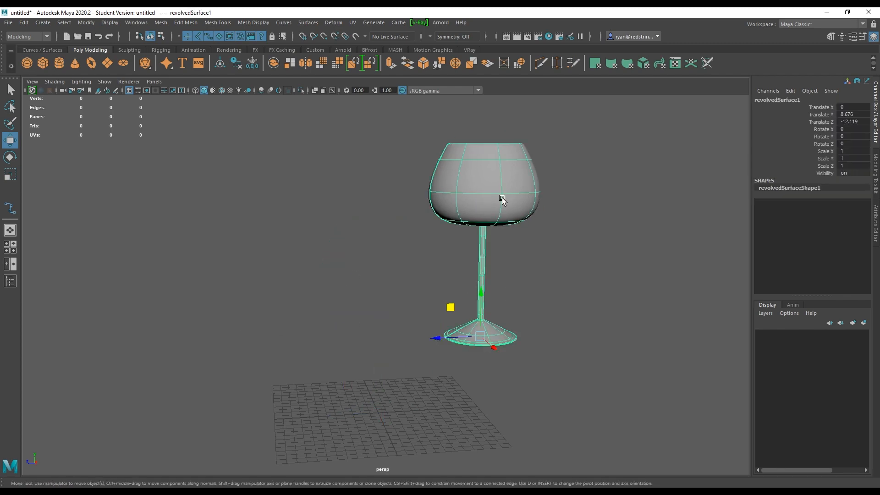
pyautogui.keyDown('alt'); pyautogui.moveTo(509, 247); pyautogui.dragTo(481, 248); pyautogui.keyUp('alt')
pyautogui.keyDown('alt'); pyautogui.moveTo(481, 248); pyautogui.dragTo(513, 187, button='middle'); pyautogui.keyUp('alt')
pyautogui.moveTo(852, 114); pyautogui.dragTo(856, 123)
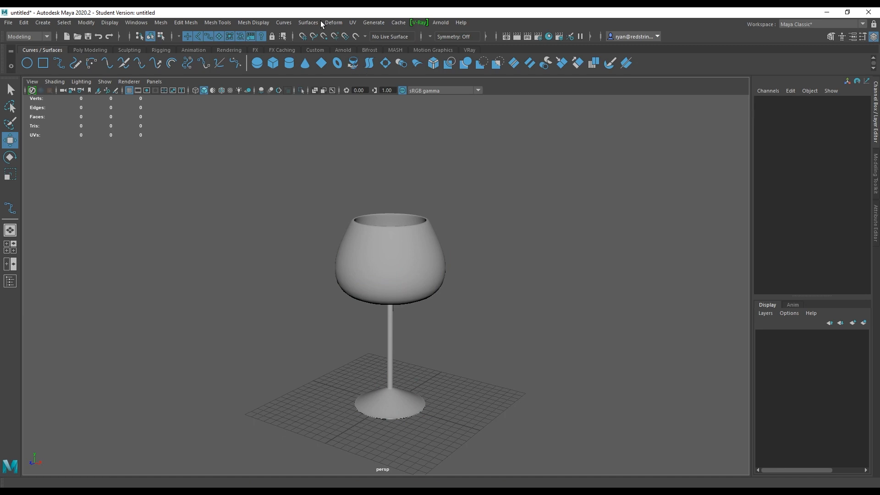
# Delete the goblet surface to clear the scene
pyautogui.click(308, 23)
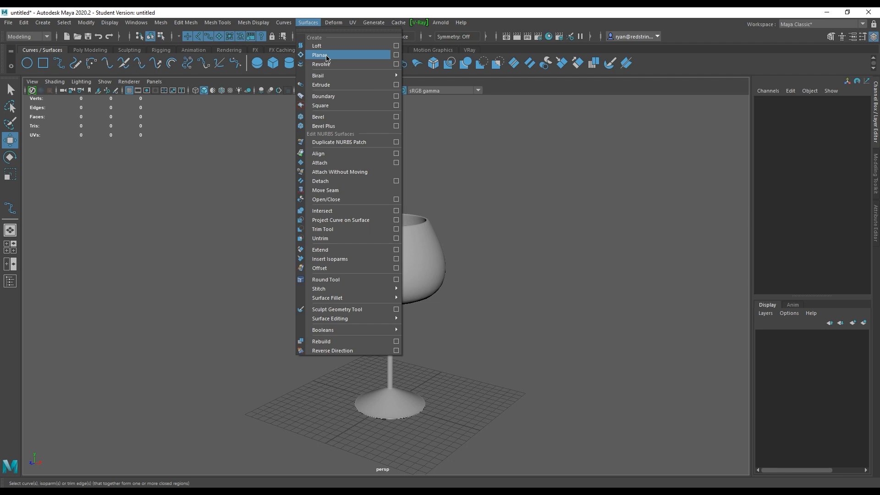
pyautogui.click(404, 251)
pyautogui.press('Delete')
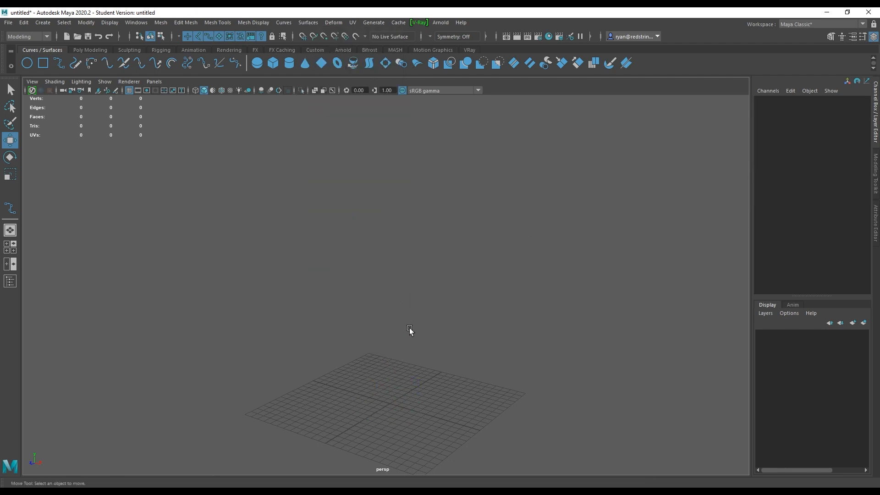
# Create a NURBS circle scaled uniformly to about 12.4 and raised to about 4.06 in Y above the grid
pyautogui.keyDown('alt'); pyautogui.moveTo(409, 329); pyautogui.dragTo(405, 252, button='middle'); pyautogui.keyUp('alt')
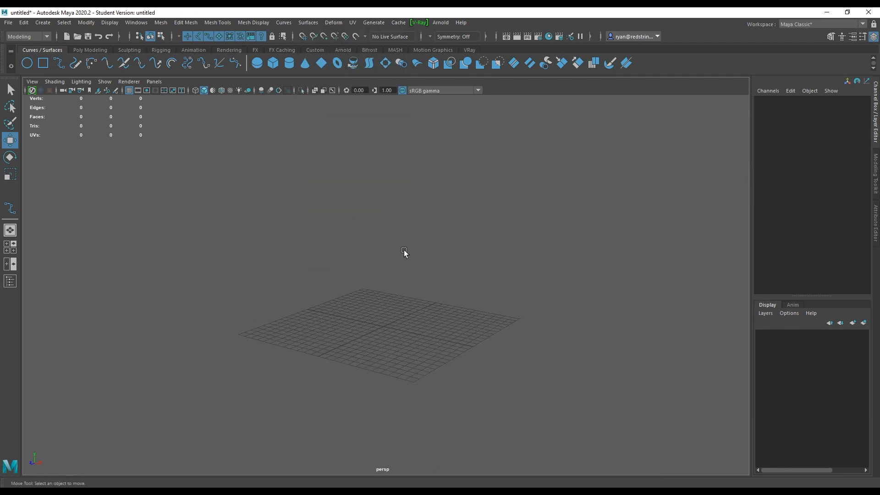
pyautogui.click(27, 63)
pyautogui.moveTo(385, 280); pyautogui.dragTo(367, 226)
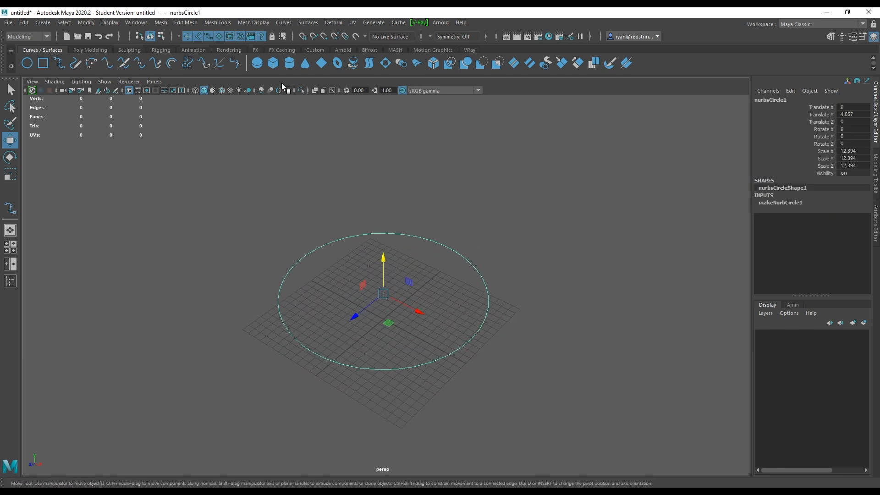
# Fill the circle with a Planar surface and reverse that surface's direction
pyautogui.click(302, 23)
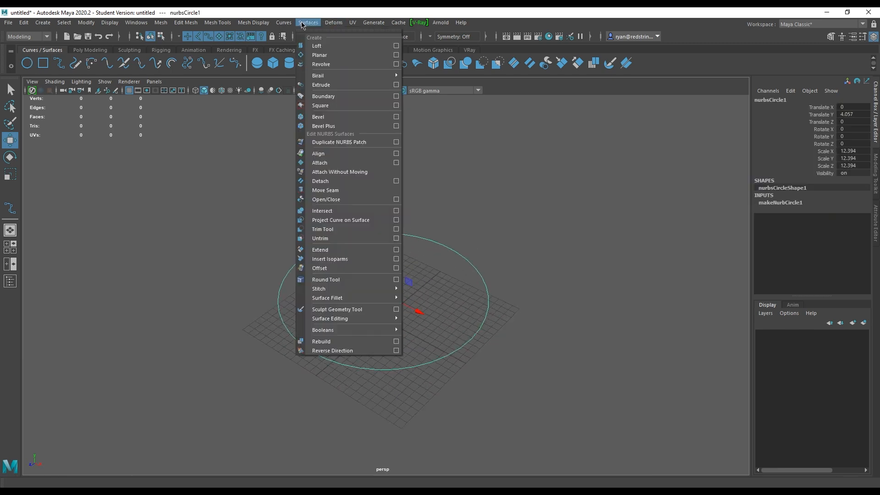
pyautogui.click(320, 56)
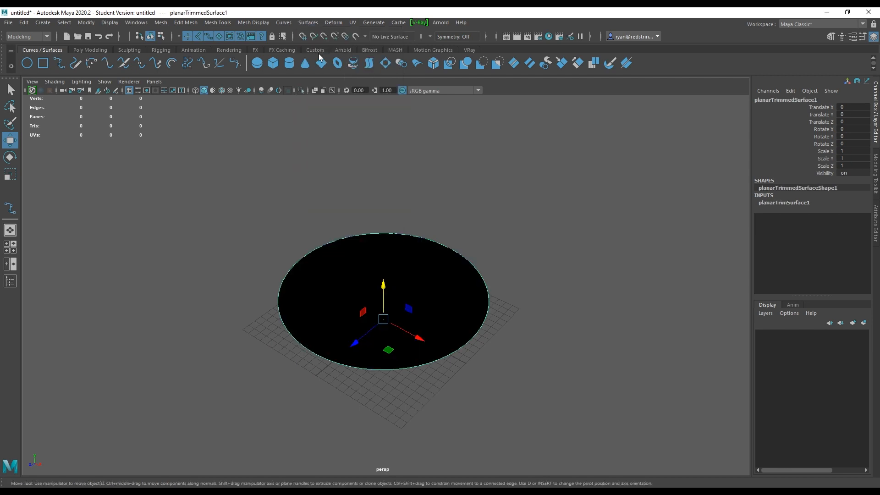
pyautogui.rightClick(387, 269)
pyautogui.click(308, 23)
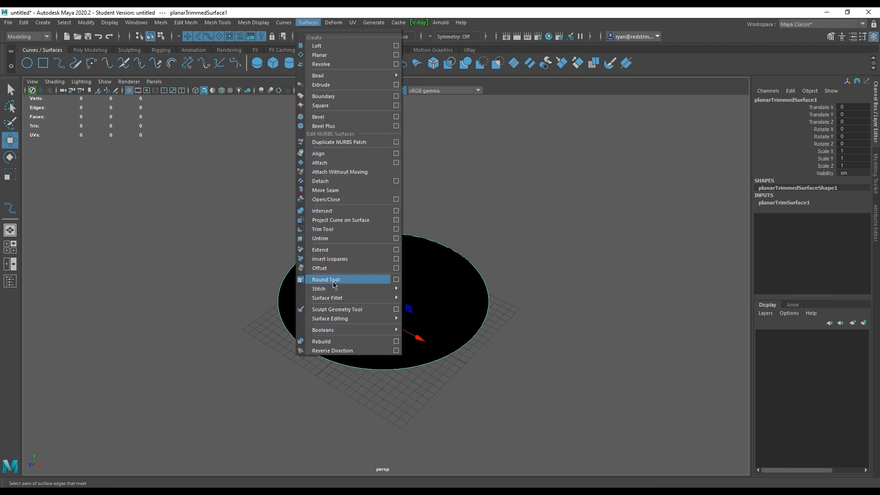
pyautogui.click(326, 348)
pyautogui.keyDown('alt'); pyautogui.moveTo(465, 237); pyautogui.dragTo(459, 270); pyautogui.keyUp('alt')
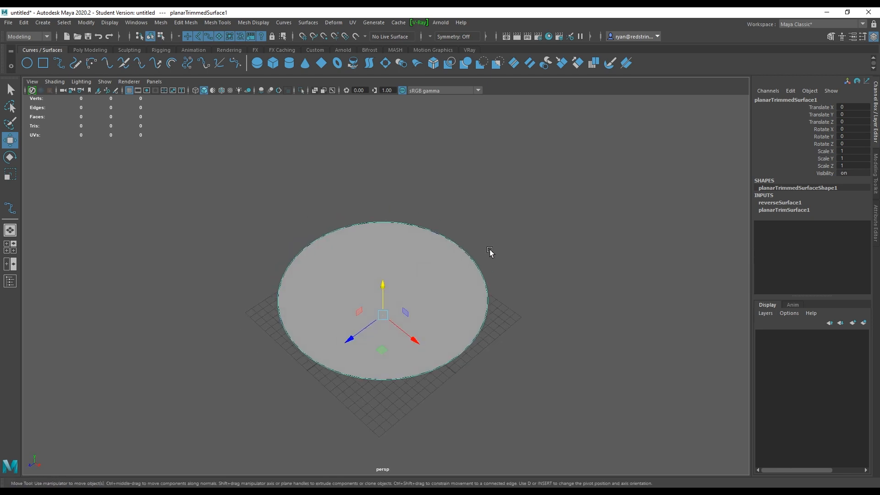
# Try moving the planar surface's own control vertices, undo the changes and return to object mode
pyautogui.moveTo(512, 203); pyautogui.dragTo(471, 202, button='right')
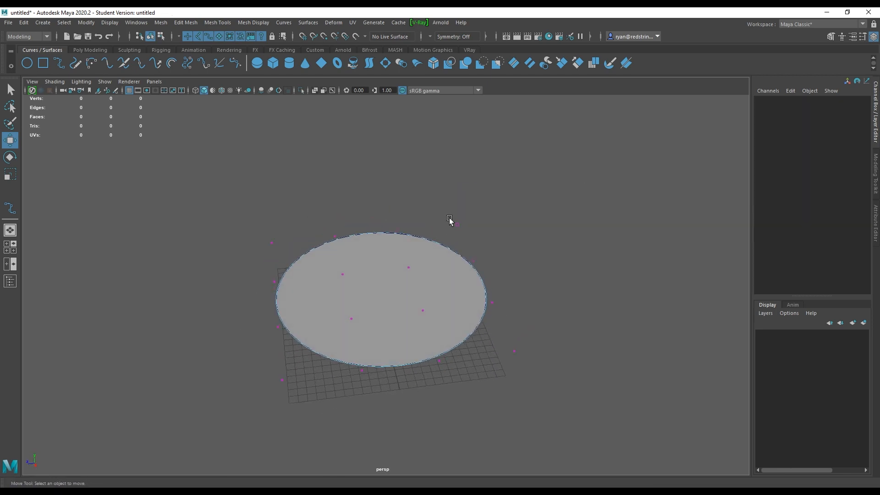
pyautogui.moveTo(326, 226); pyautogui.dragTo(431, 253)
pyautogui.moveTo(313, 312); pyautogui.dragTo(358, 308)
pyautogui.hotkey('ctrl', 'z')
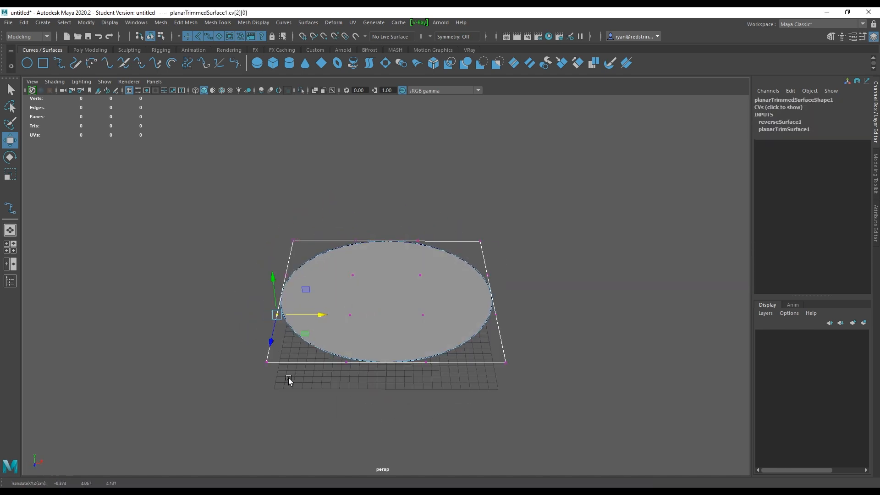
pyautogui.moveTo(384, 281); pyautogui.dragTo(436, 241, button='right')
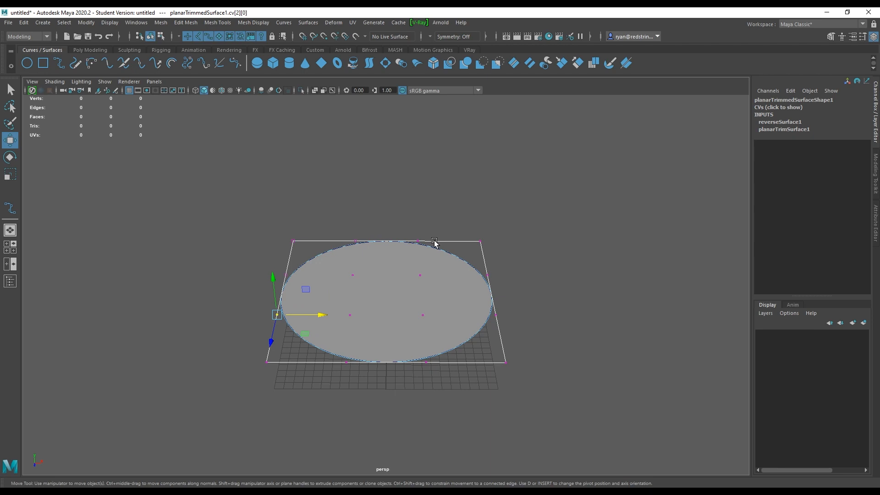
pyautogui.click(394, 406)
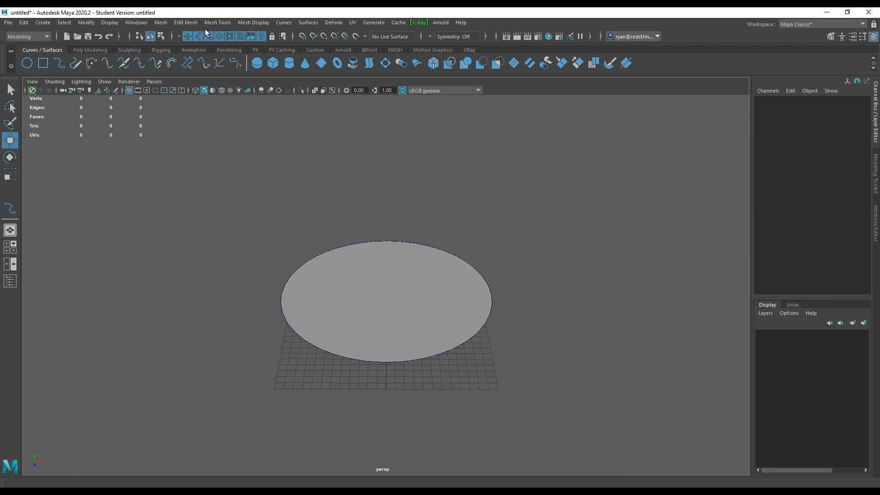
# Reshape the planar surface through the circle's control vertices, pulling one side vertex inward and its two neighbours outward
pyautogui.click(340, 291)
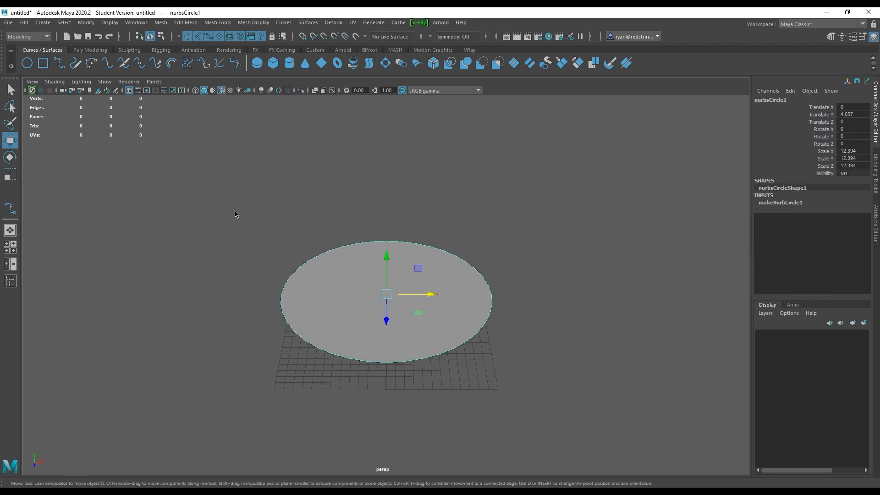
pyautogui.moveTo(235, 214); pyautogui.dragTo(190, 213, button='right')
pyautogui.moveTo(252, 280); pyautogui.dragTo(415, 299)
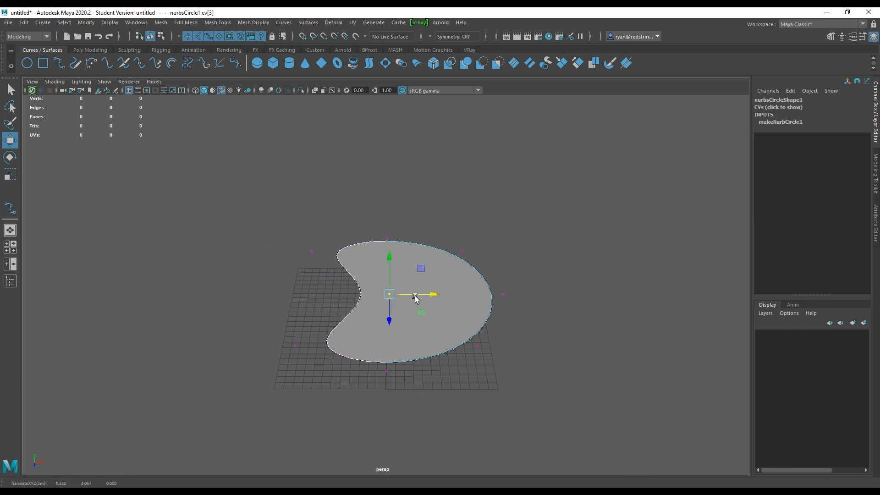
pyautogui.moveTo(296, 235); pyautogui.dragTo(270, 252)
pyautogui.moveTo(287, 340); pyautogui.dragTo(304, 357)
# Return to object mode and delete both the planar surface and the reshaped circle
pyautogui.moveTo(421, 259); pyautogui.dragTo(486, 236, button='right')
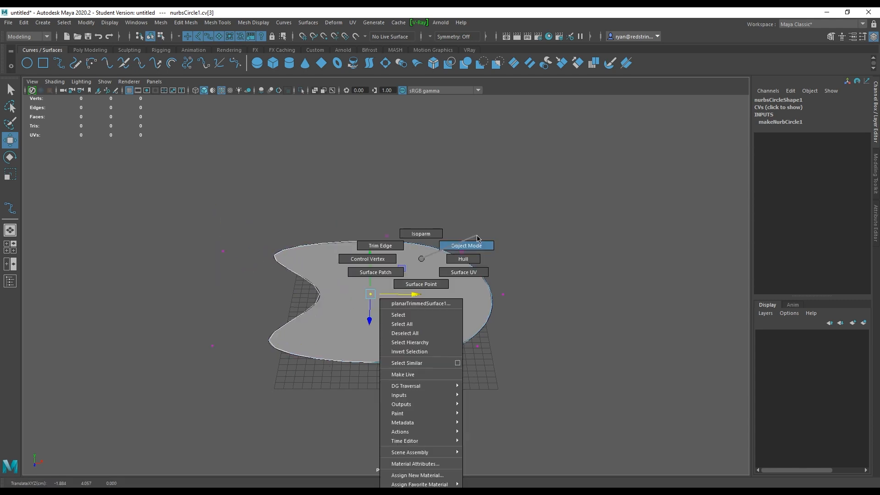
pyautogui.click(494, 232)
pyautogui.click(440, 279)
pyautogui.press('Delete')
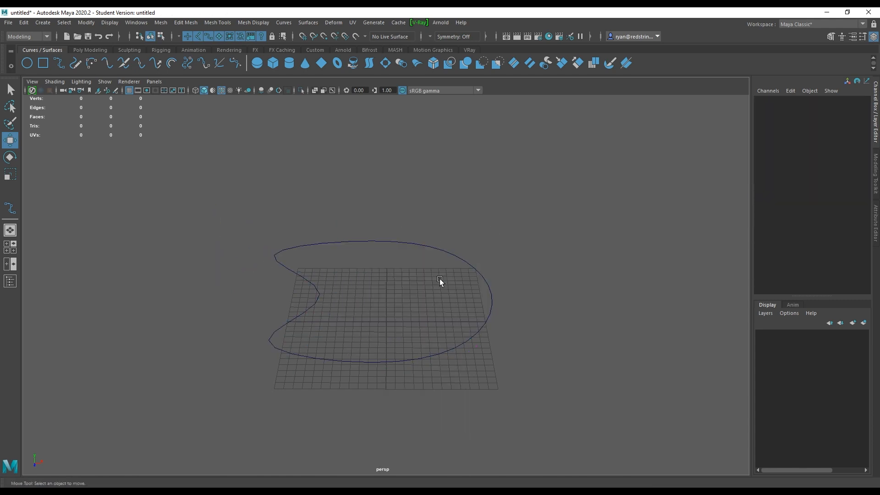
pyautogui.moveTo(436, 266); pyautogui.dragTo(437, 267)
pyautogui.press('Delete')
pyautogui.keyDown('alt'); pyautogui.moveTo(463, 304); pyautogui.dragTo(421, 249); pyautogui.keyUp('alt')
pyautogui.keyDown('alt'); pyautogui.moveTo(420, 248); pyautogui.dragTo(420, 276, button='middle'); pyautogui.keyUp('alt')
pyautogui.keyDown('alt'); pyautogui.moveTo(349, 235); pyautogui.dragTo(426, 292, button='right'); pyautogui.keyUp('alt')
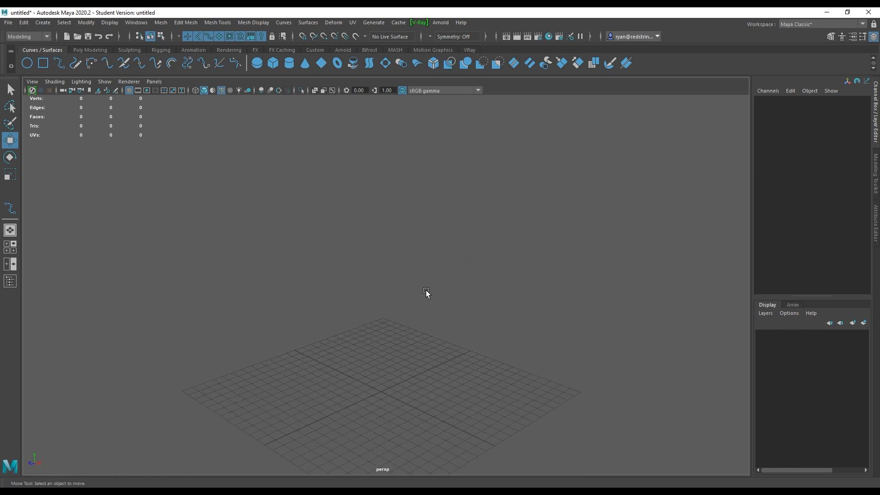
pyautogui.keyDown('alt'); pyautogui.moveTo(433, 329); pyautogui.dragTo(411, 277, button='middle'); pyautogui.keyUp('alt')
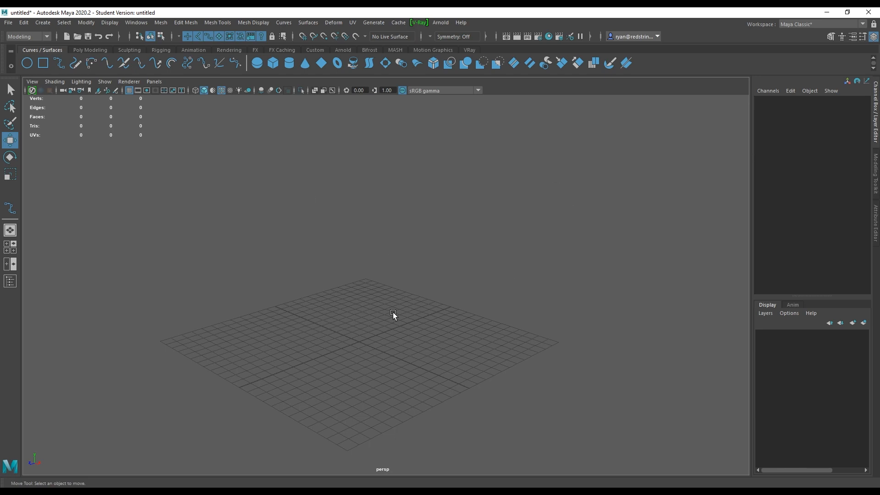